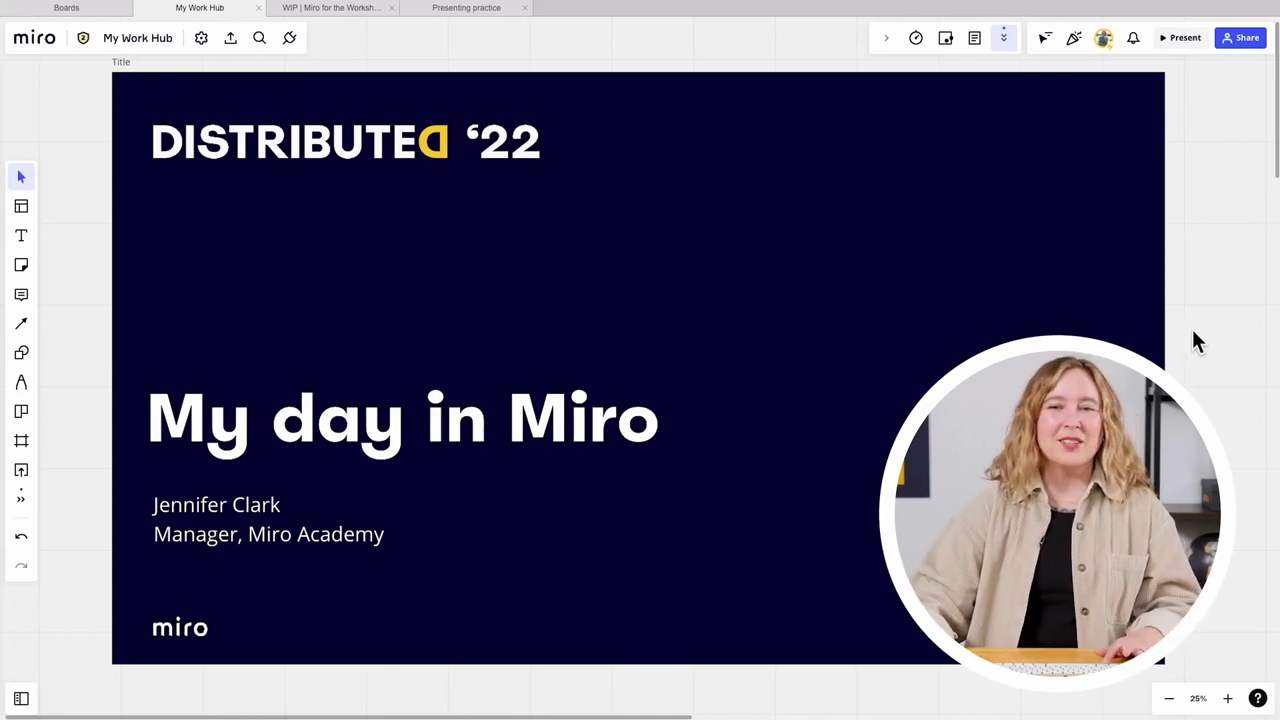
# Step: Look over the Agenda frame and the task-management area below it, including the task lanes, priority matrix and Done column
pyautogui.moveTo(1237, 343); pyautogui.dragTo(745, 335)
pyautogui.moveTo(1078, 320); pyautogui.dragTo(737, 323)
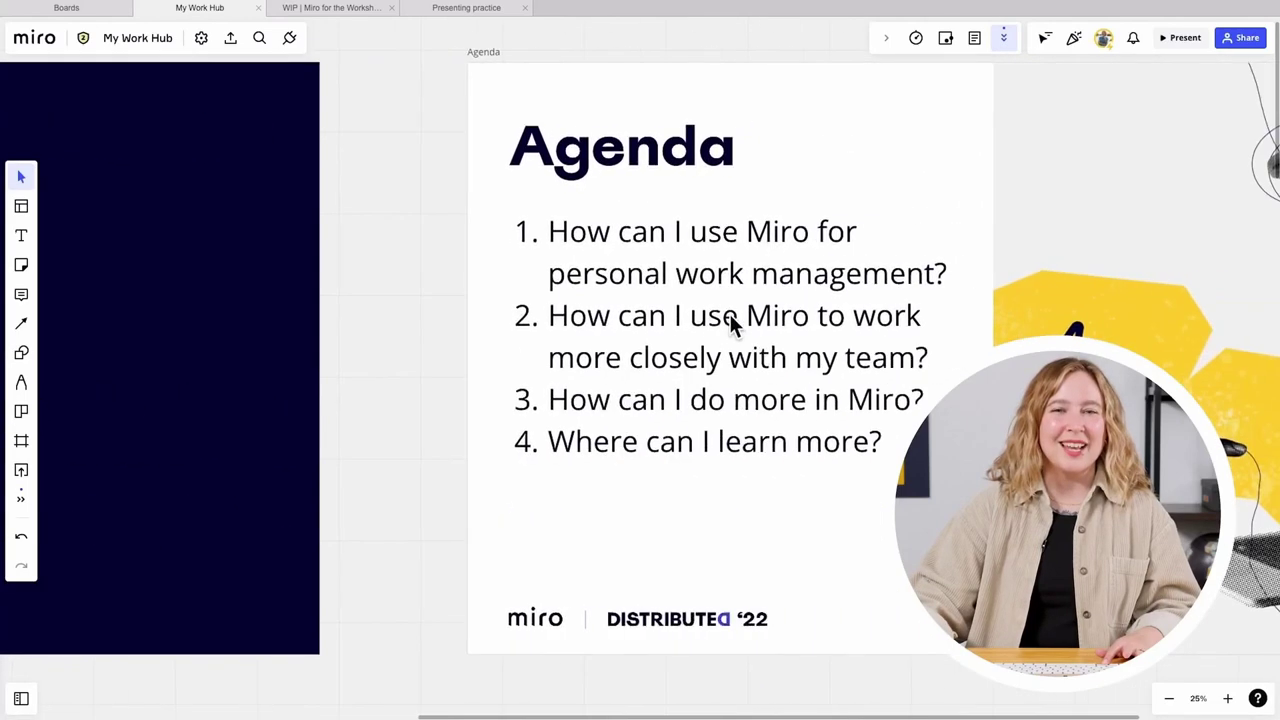
pyautogui.moveTo(1095, 318); pyautogui.dragTo(754, 334)
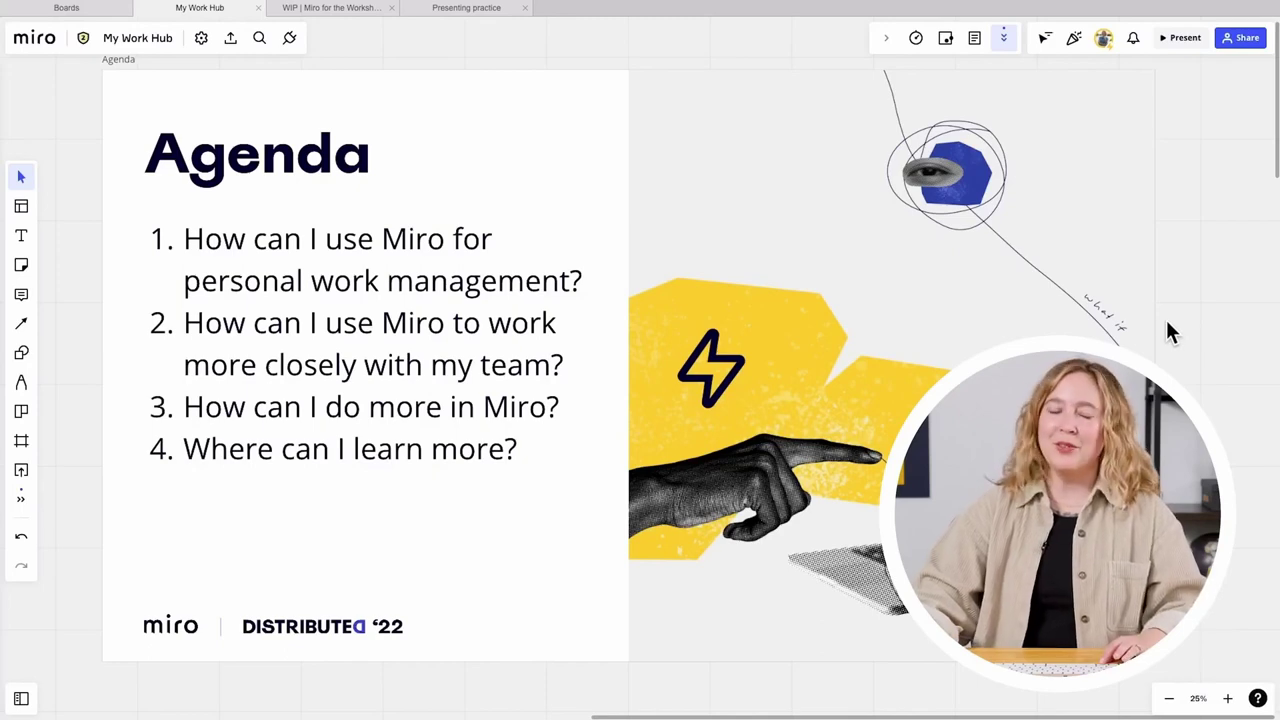
pyautogui.scroll(-5, 967, 347)
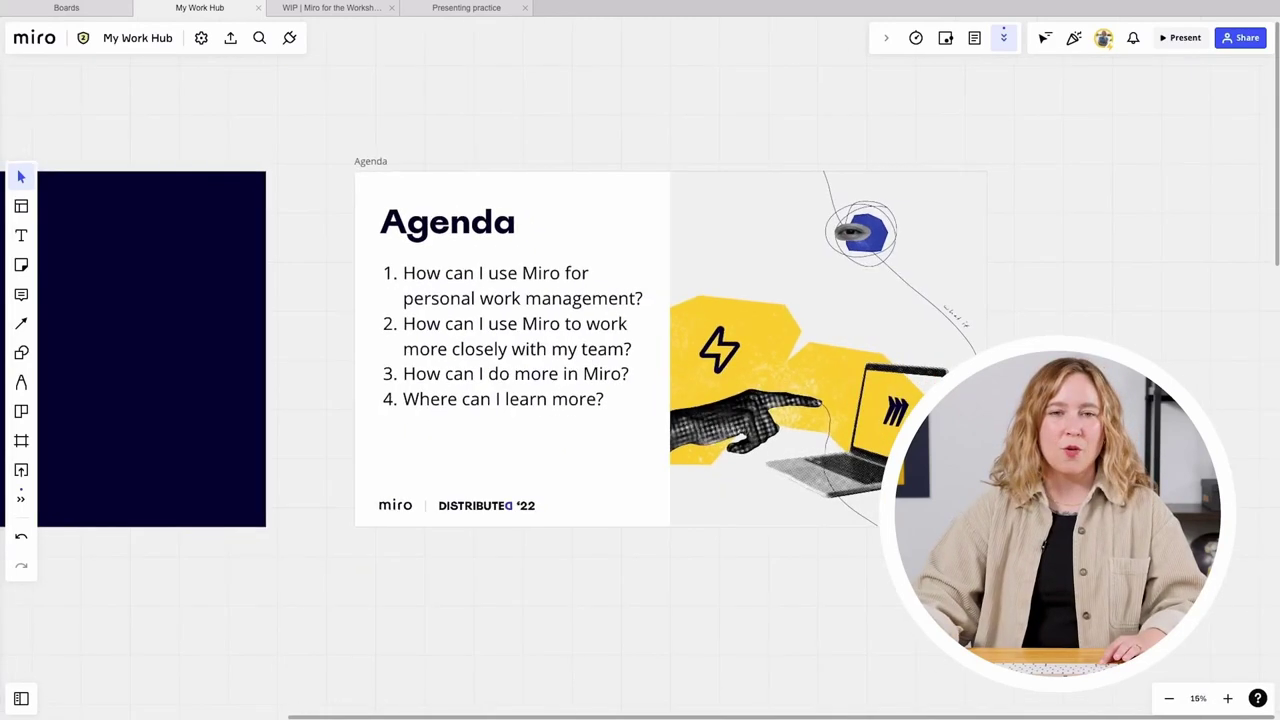
pyautogui.scroll(-3, 722, 320)
pyautogui.scroll(-3, 666, 514)
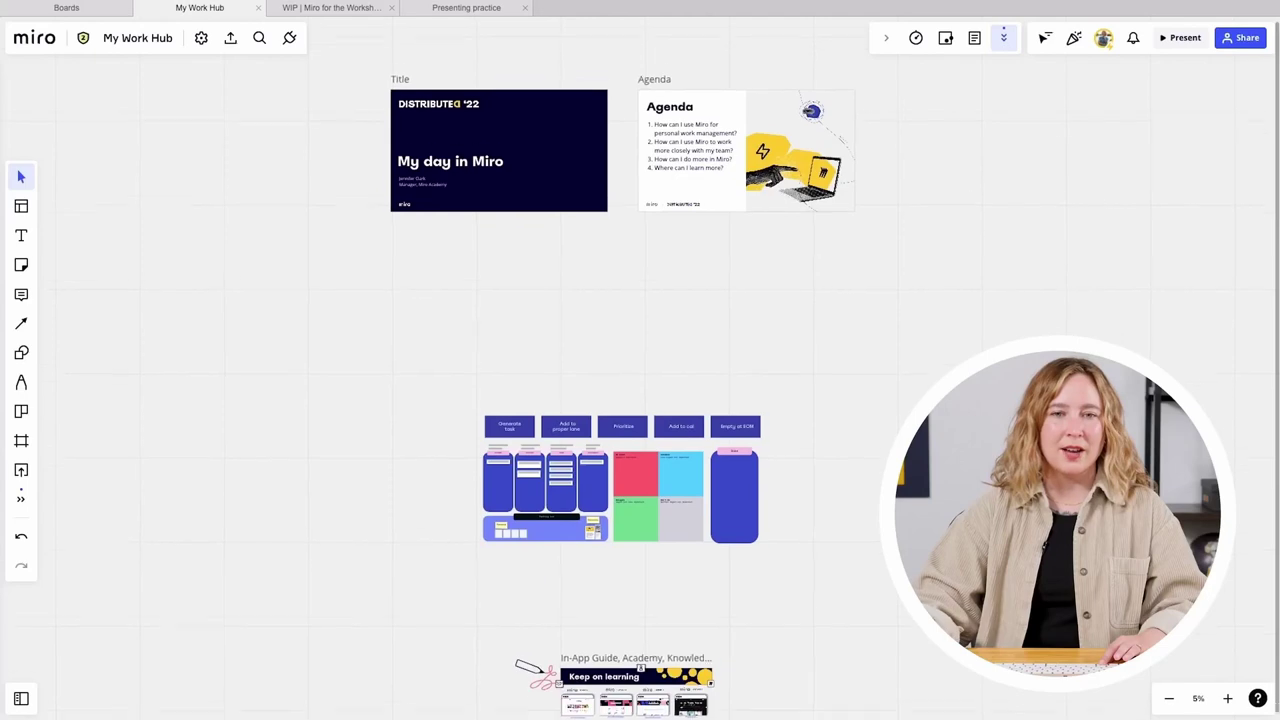
pyautogui.scroll(4, 666, 514)
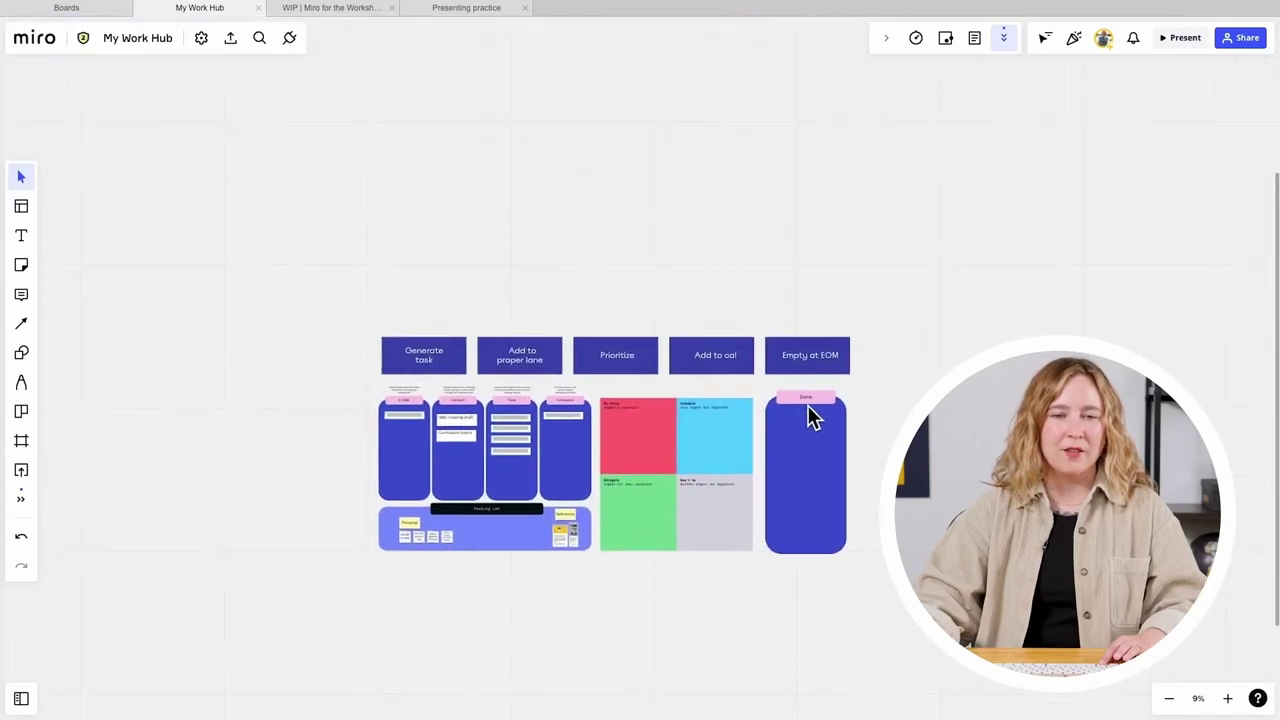
pyautogui.scroll(4, 538, 468)
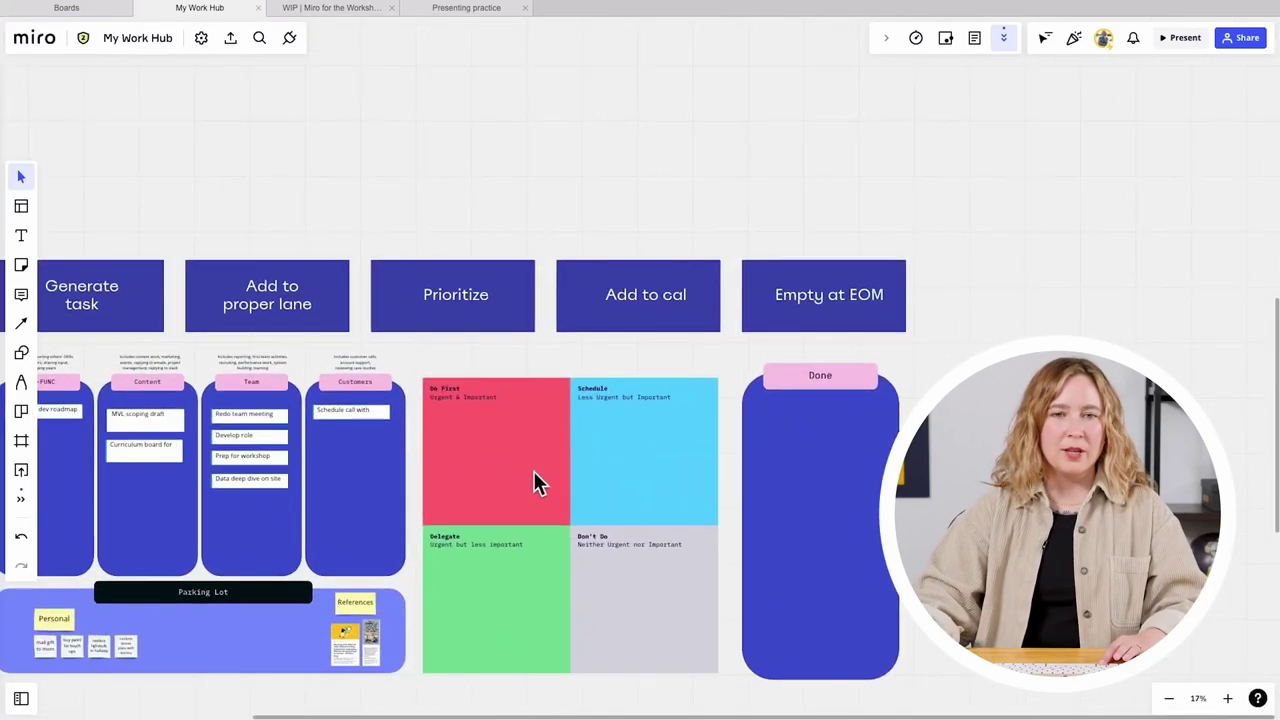
pyautogui.scroll(2, 365, 449)
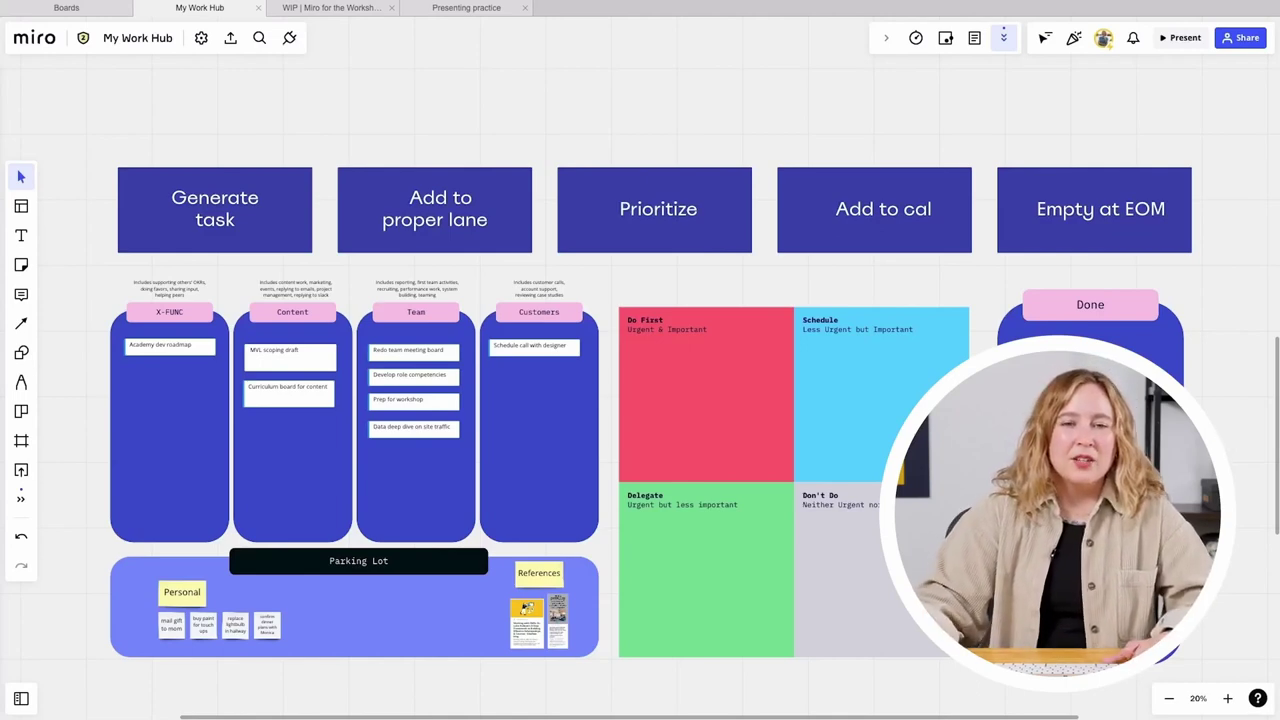
pyautogui.moveTo(743, 375); pyautogui.dragTo(761, 361)
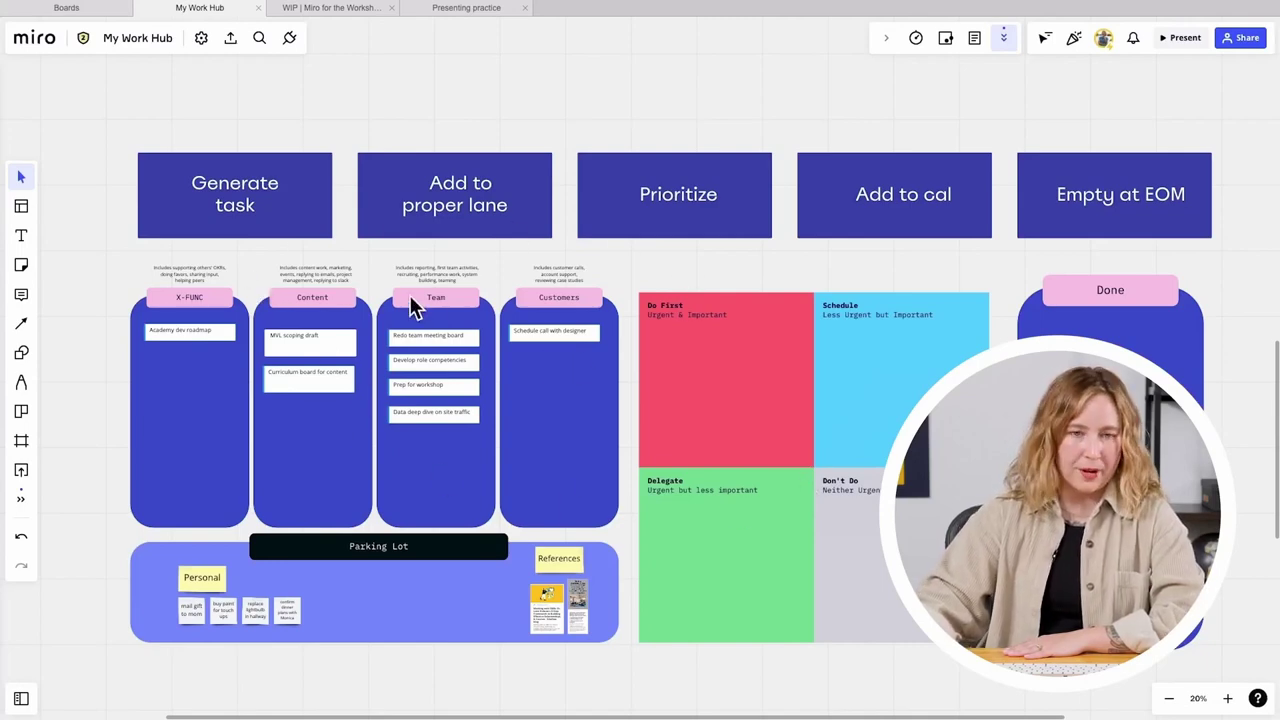
# Step: Examine the workflow stage headers one by one, from Generate task through Prioritize and Add to cal to Empty at EOM
pyautogui.moveTo(214, 201); pyautogui.dragTo(238, 318)
pyautogui.scroll(5, 238, 318)
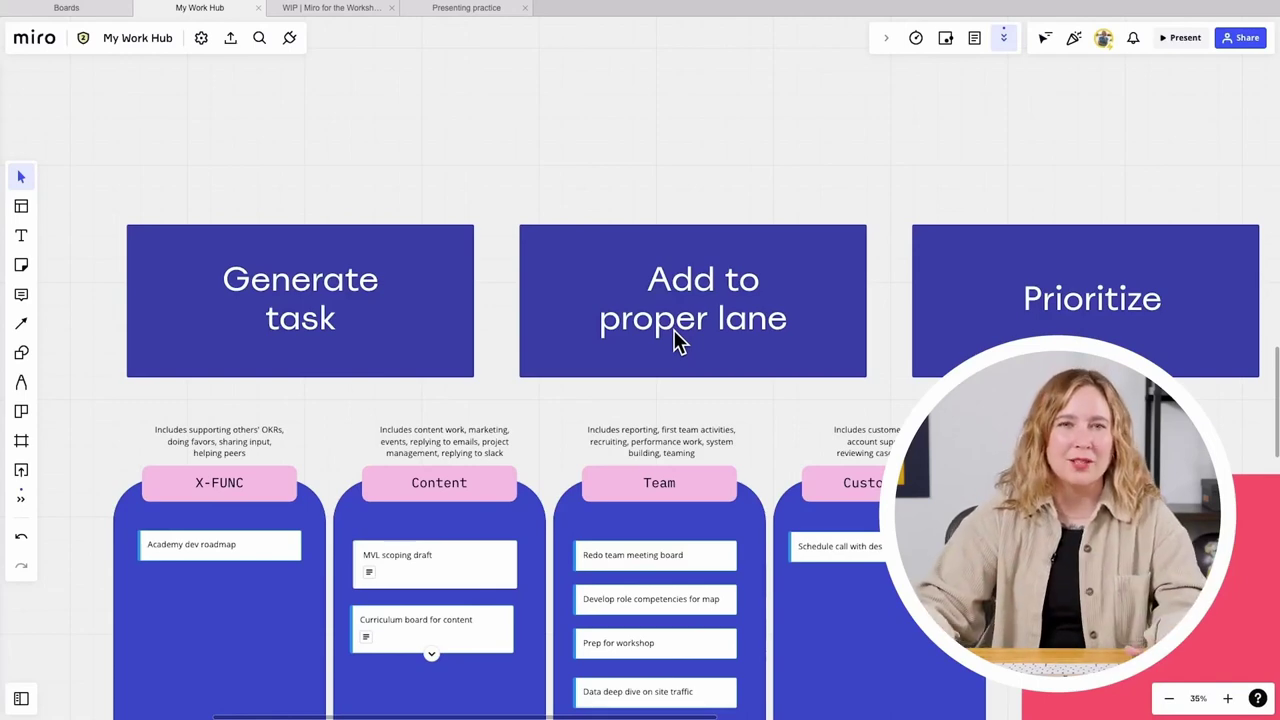
pyautogui.hscroll(5, 906, 349)
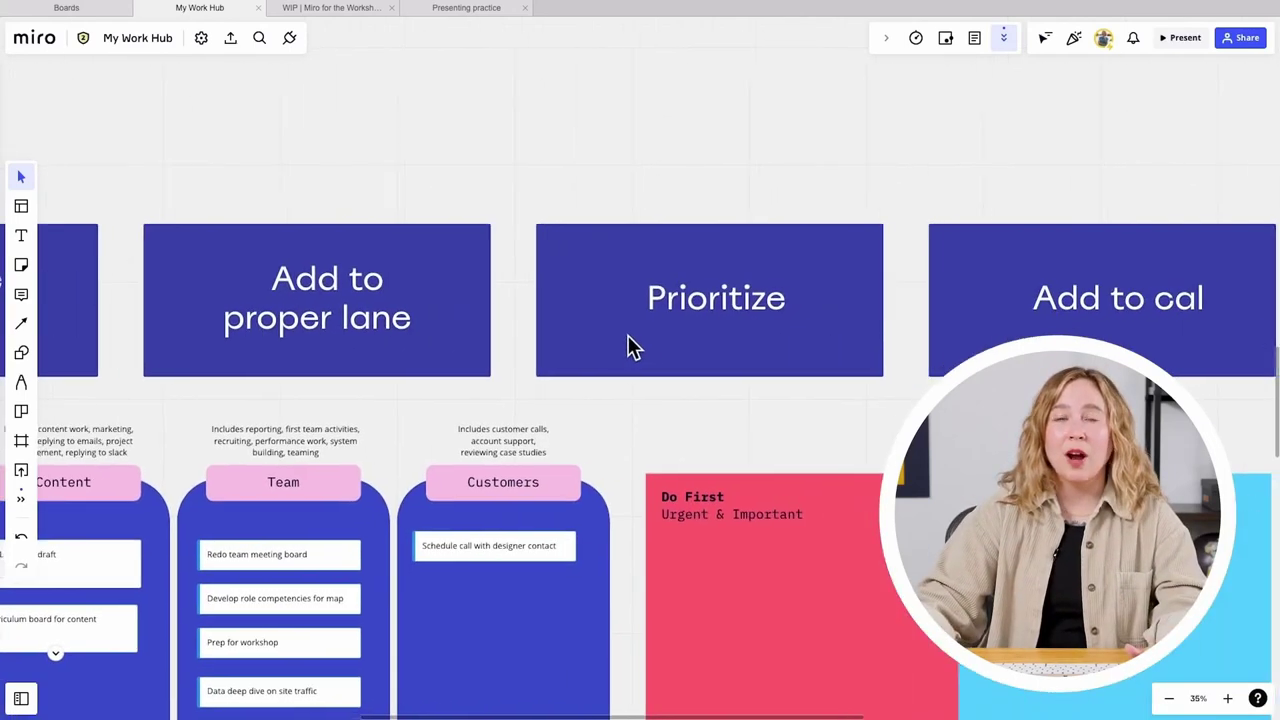
pyautogui.hscroll(2, 628, 346)
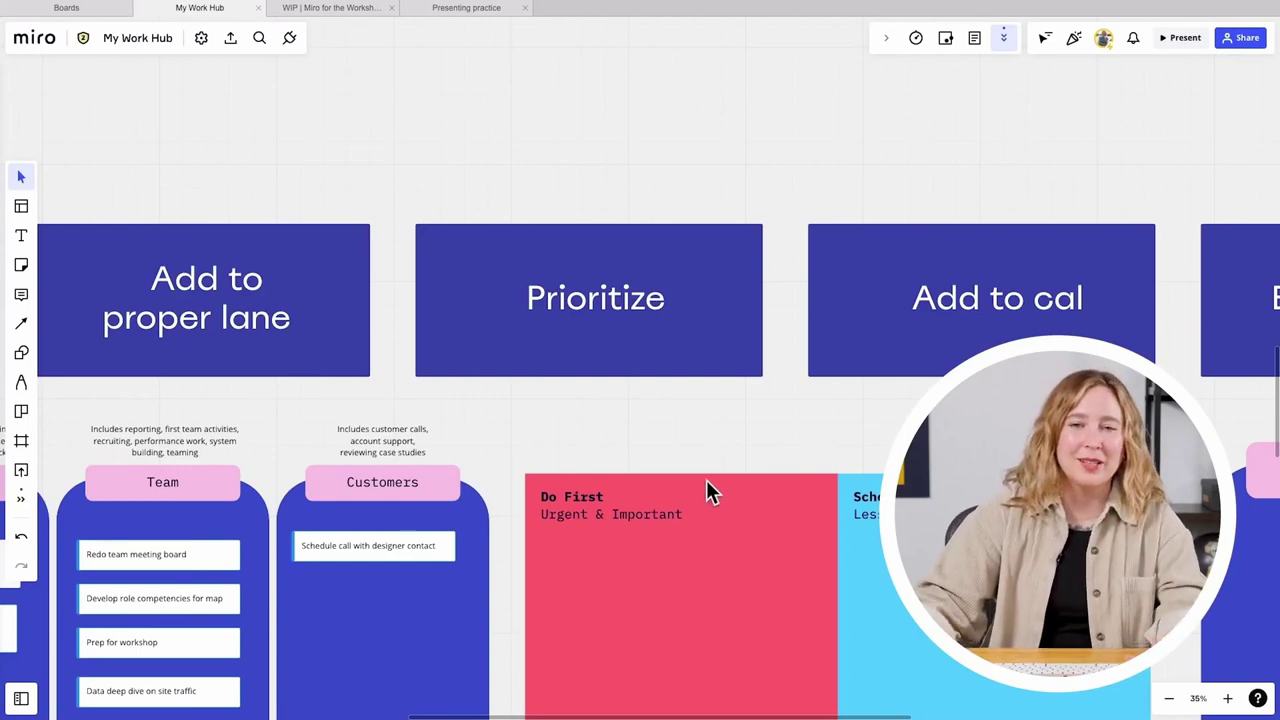
pyautogui.moveTo(957, 357); pyautogui.dragTo(643, 348)
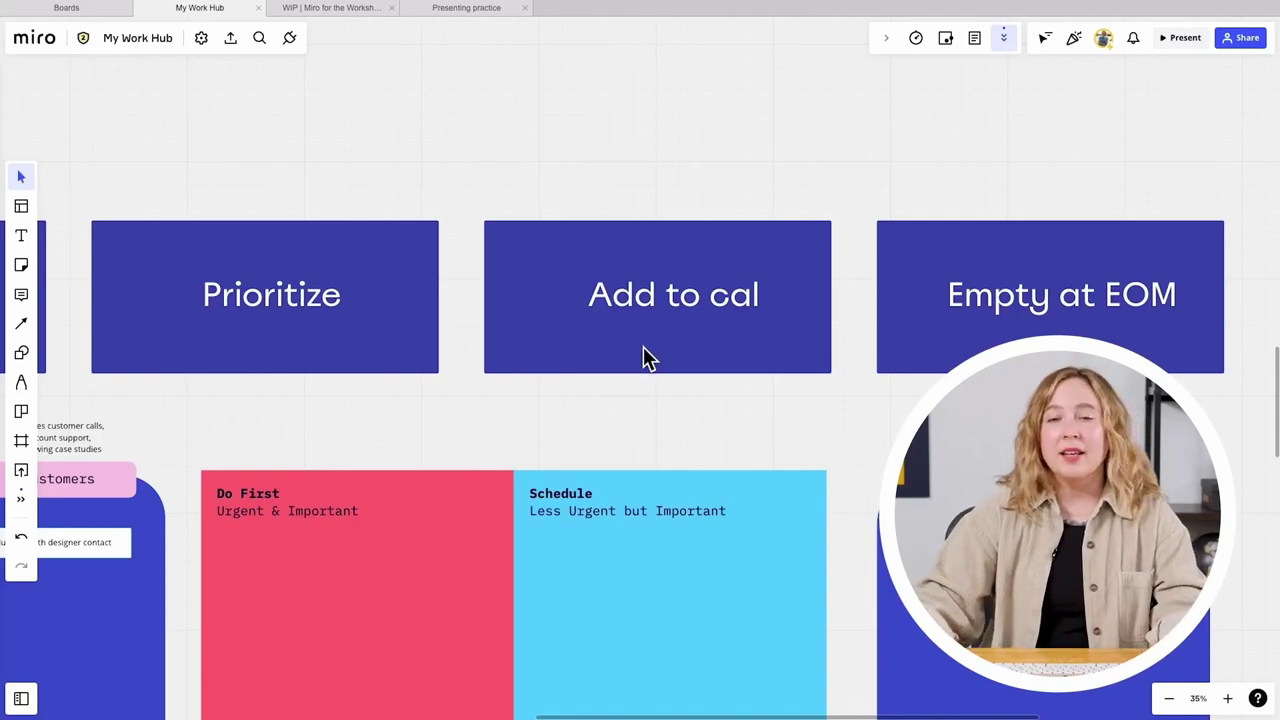
pyautogui.moveTo(997, 337); pyautogui.dragTo(920, 343)
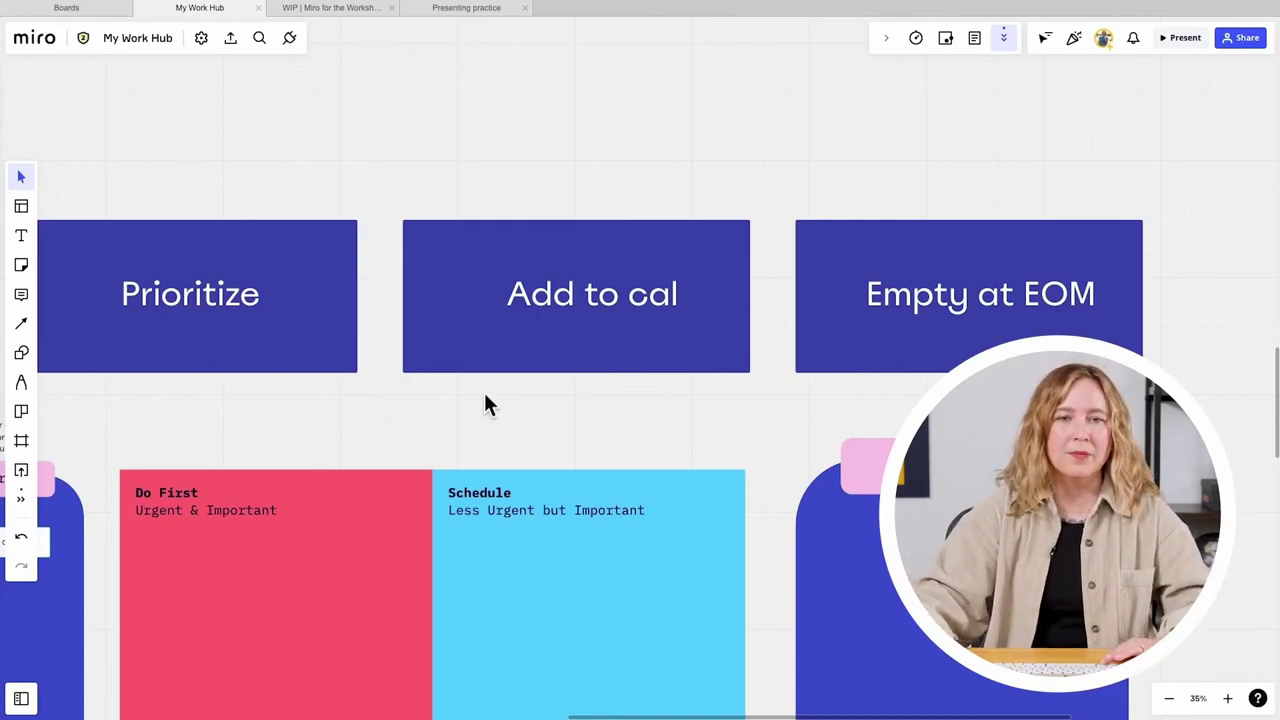
# Step: Start bulk sticky note entry in the empty area beside the X-FUNC lane, with the darker pink as note colour
pyautogui.moveTo(486, 406); pyautogui.dragTo(764, 332)
pyautogui.moveTo(327, 460); pyautogui.dragTo(677, 371)
pyautogui.moveTo(302, 420); pyautogui.dragTo(546, 400)
pyautogui.moveTo(277, 417); pyautogui.dragTo(516, 353)
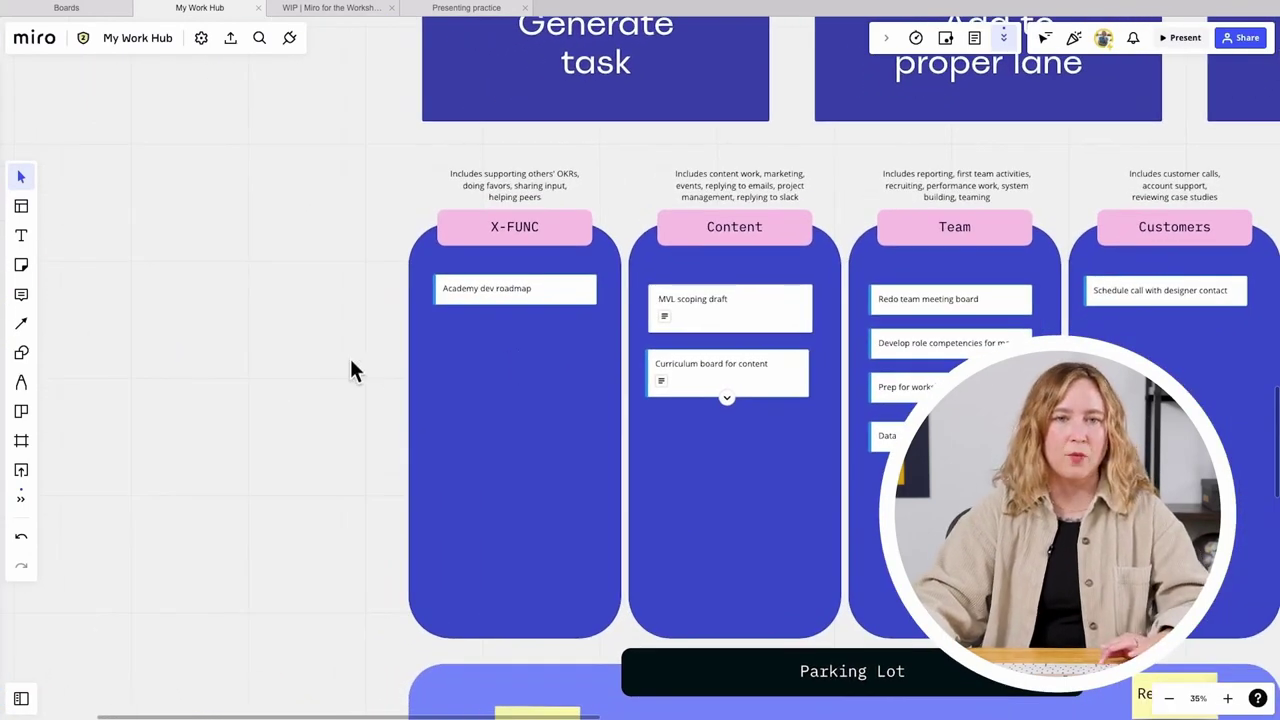
pyautogui.moveTo(353, 365); pyautogui.dragTo(627, 370)
pyautogui.hotkey('ctrl', '+')
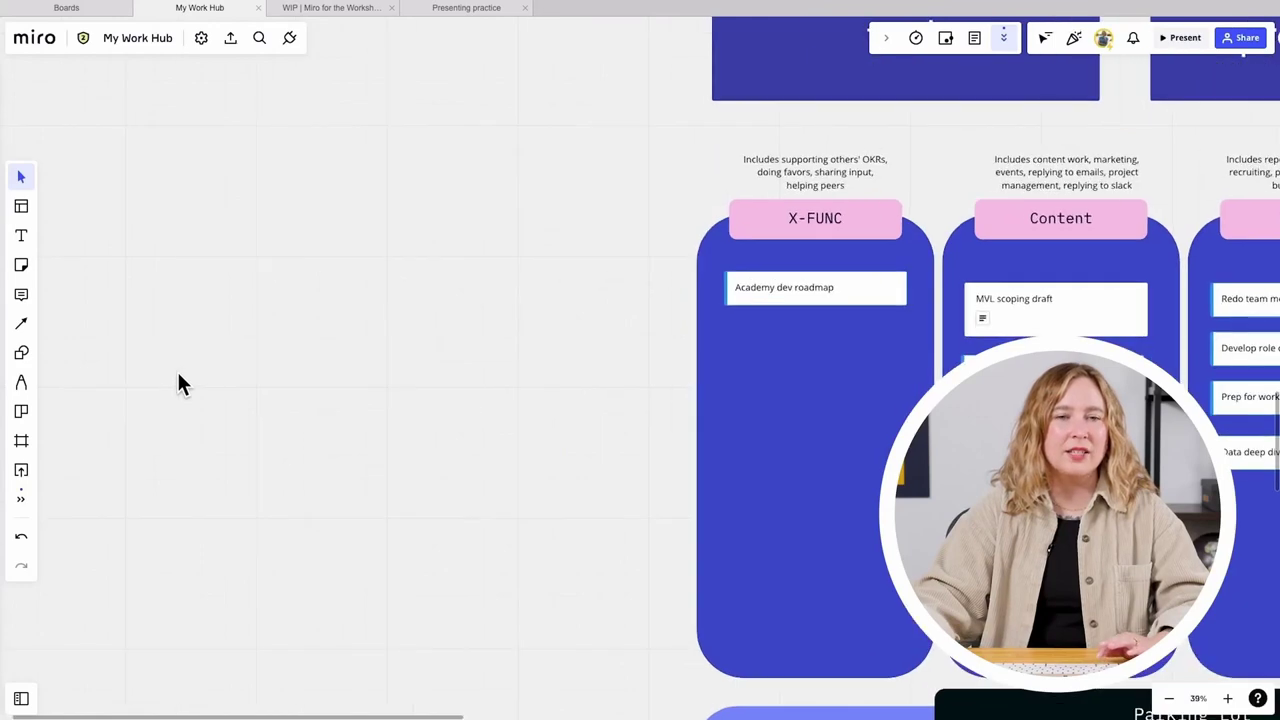
pyautogui.moveTo(180, 383); pyautogui.dragTo(318, 378)
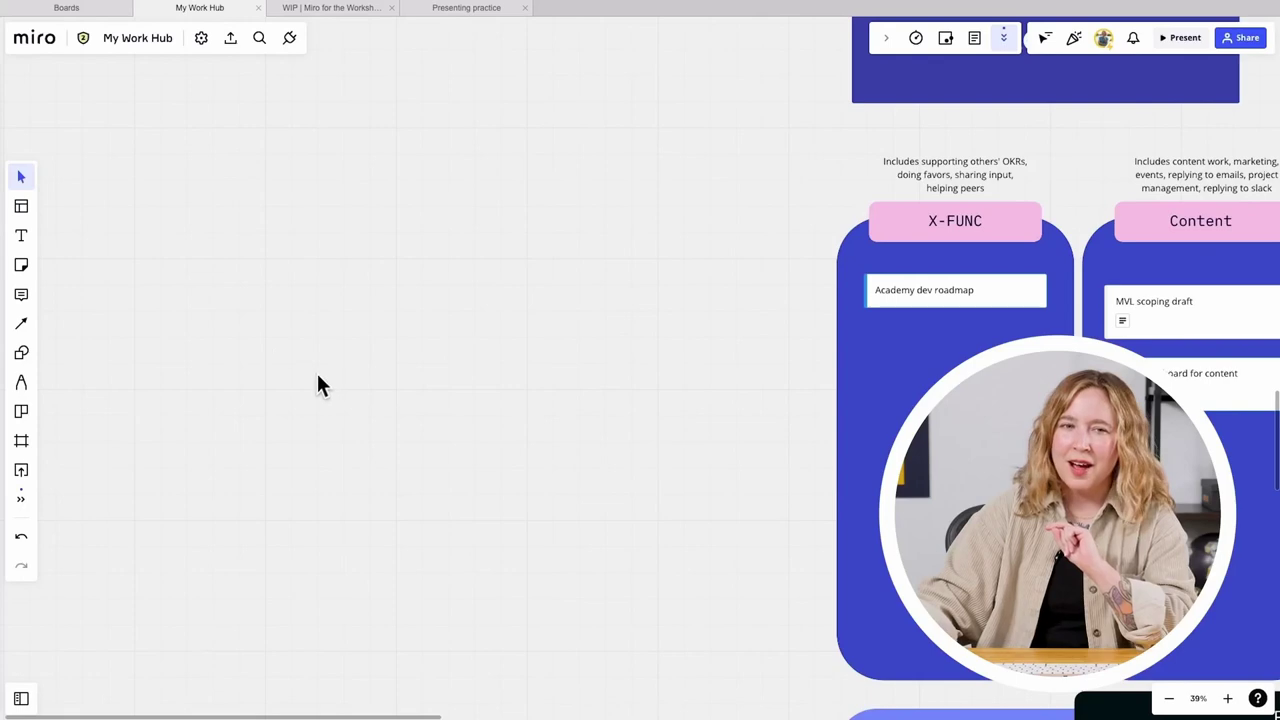
pyautogui.click(22, 270)
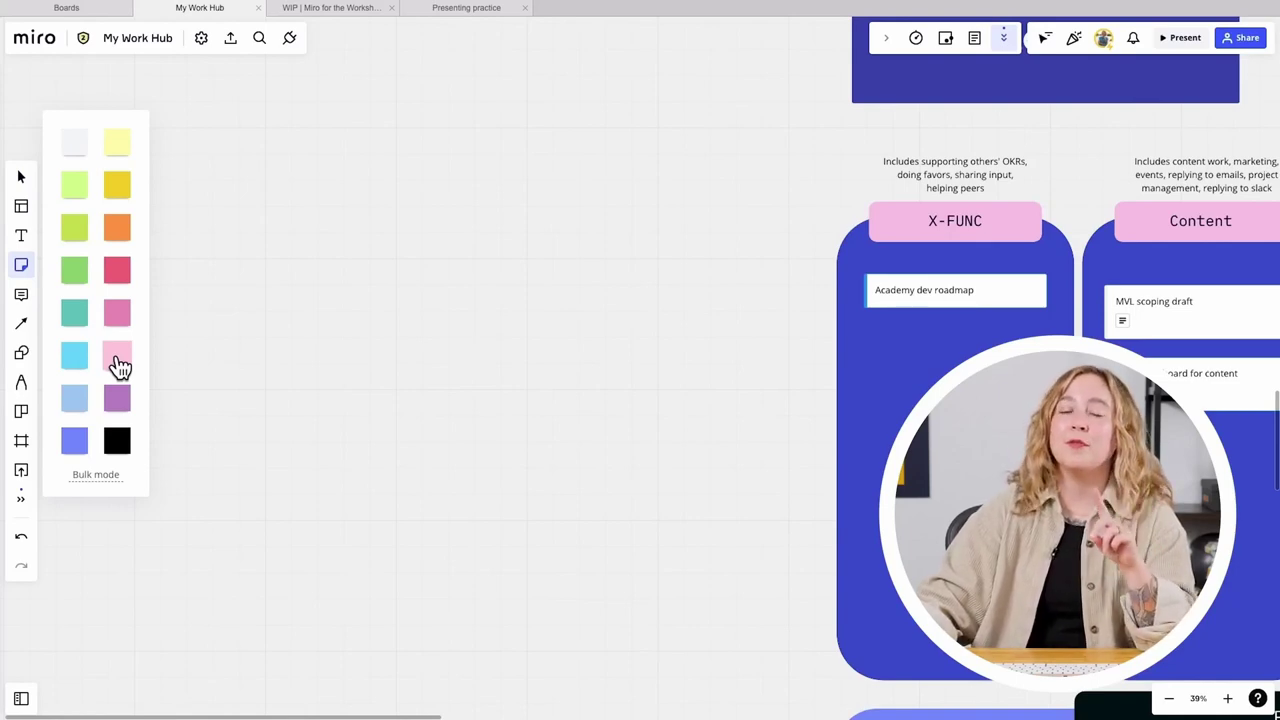
pyautogui.click(95, 475)
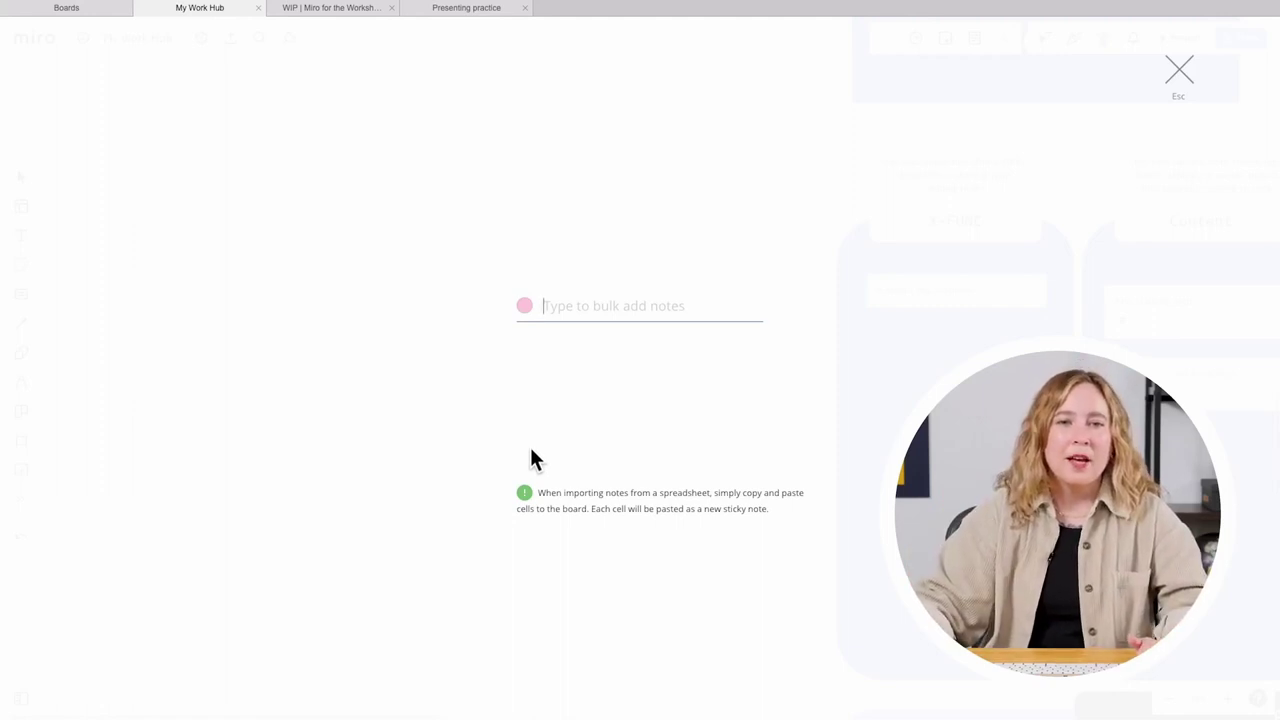
pyautogui.click(525, 312)
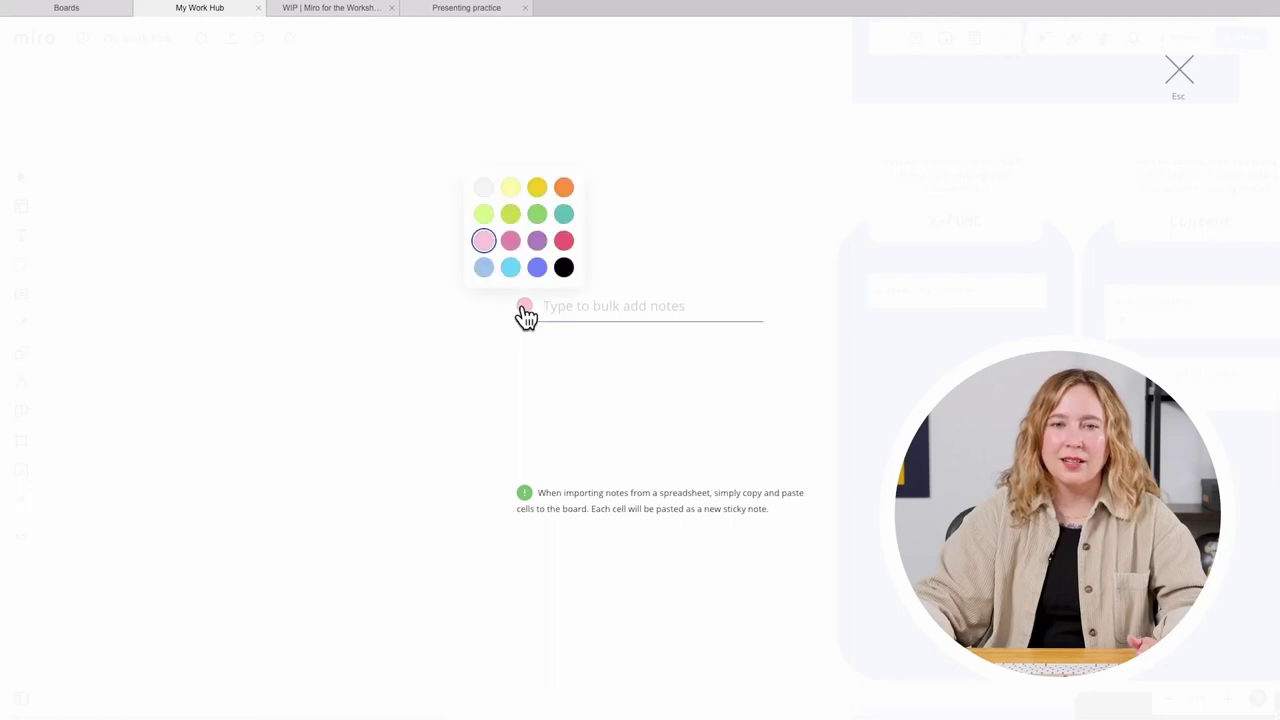
pyautogui.click(509, 241)
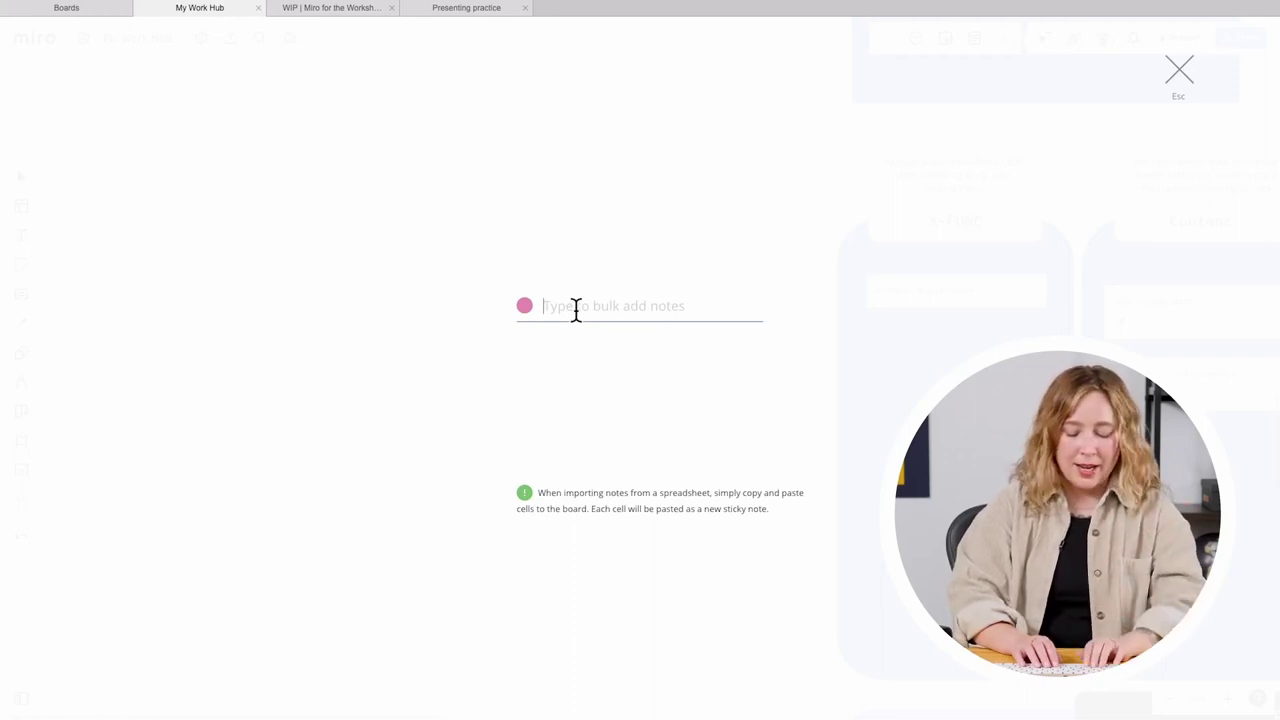
# Step: Add a bulk note reading "book a vet appt for the cats"
pyautogui.write('book a vet appo')
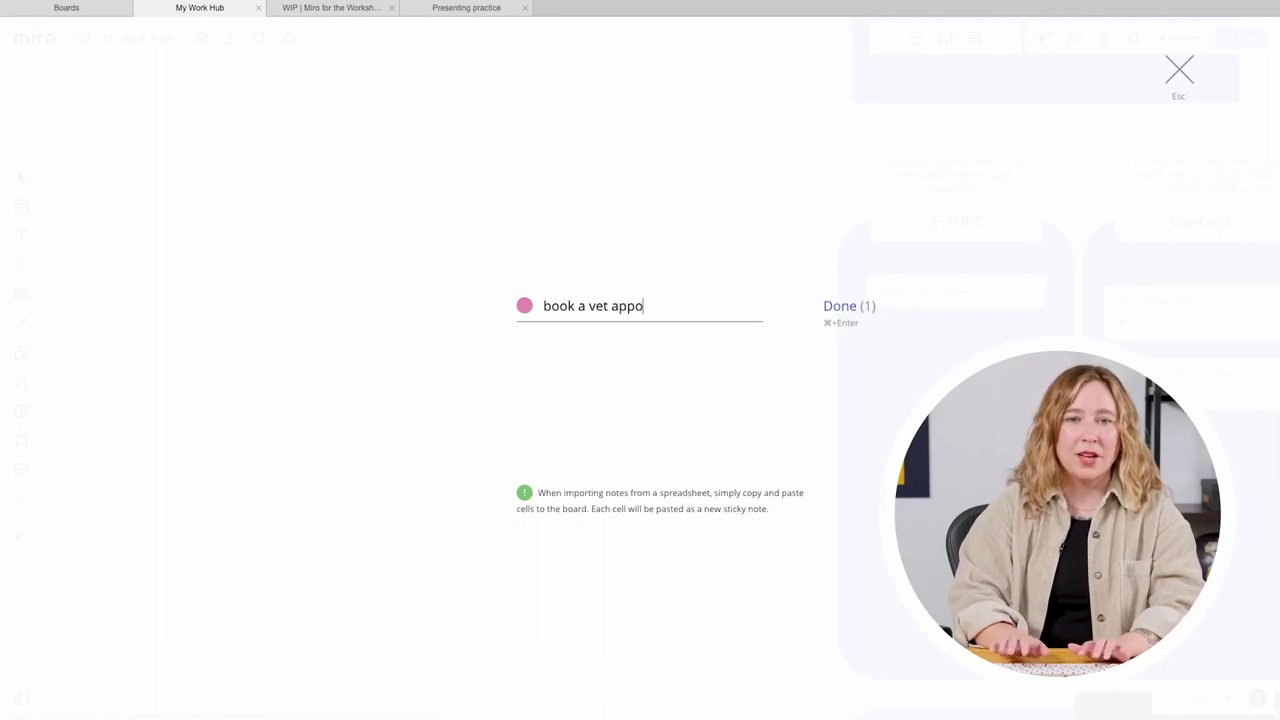
pyautogui.press('BackSpace')
pyautogui.write('t for the')
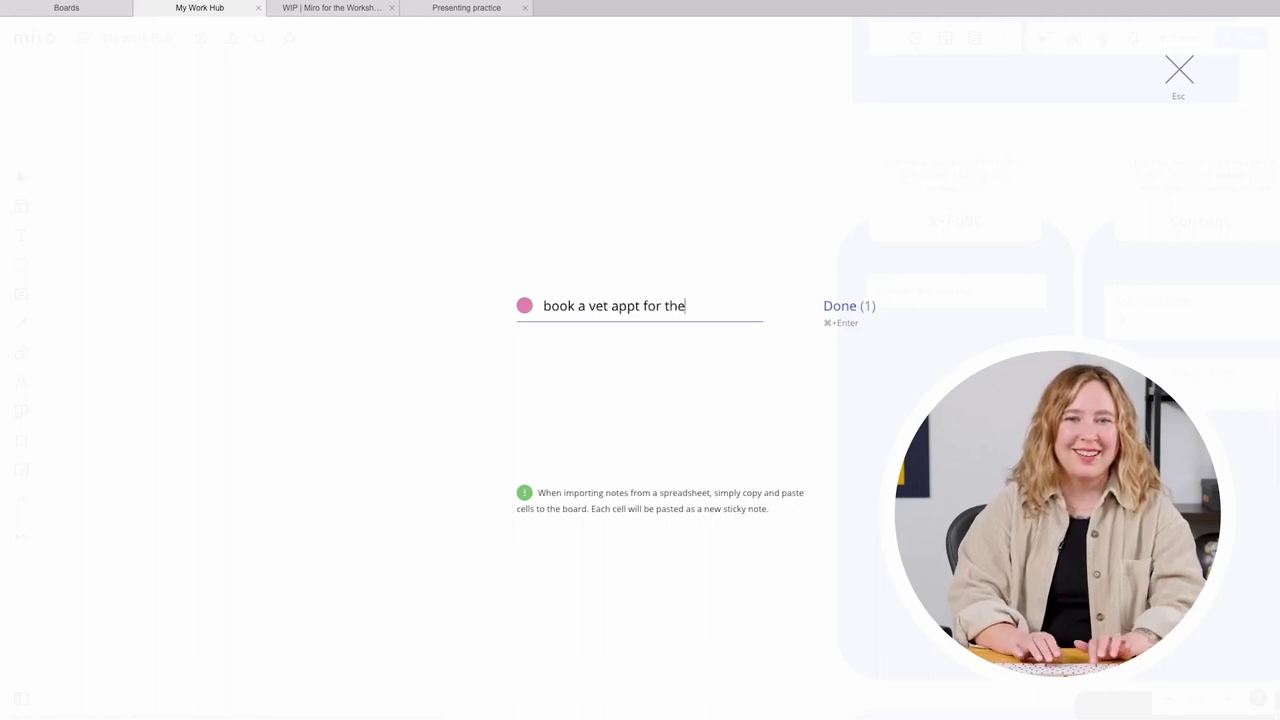
pyautogui.write(' cats')
pyautogui.press('Return')
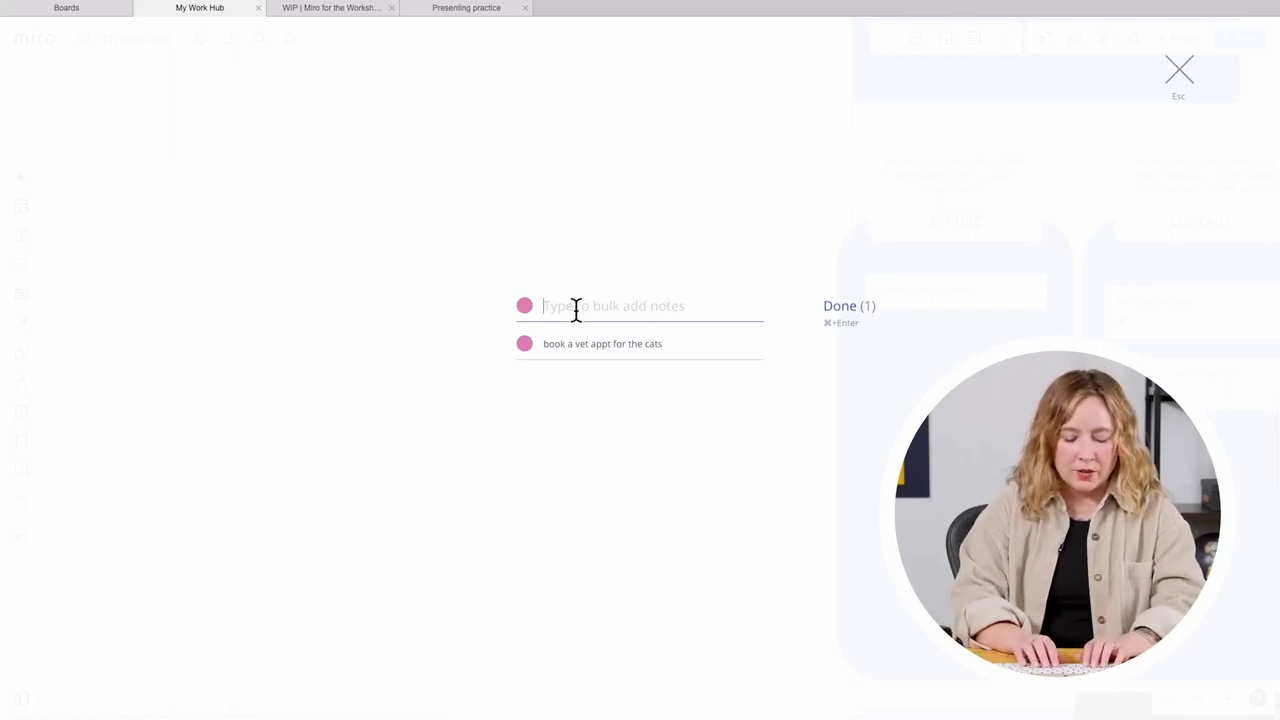
# Step: Add two more bulk notes reading "rely to that email about next months event" and "review next years budget"
pyautogui.write('rely to that em')
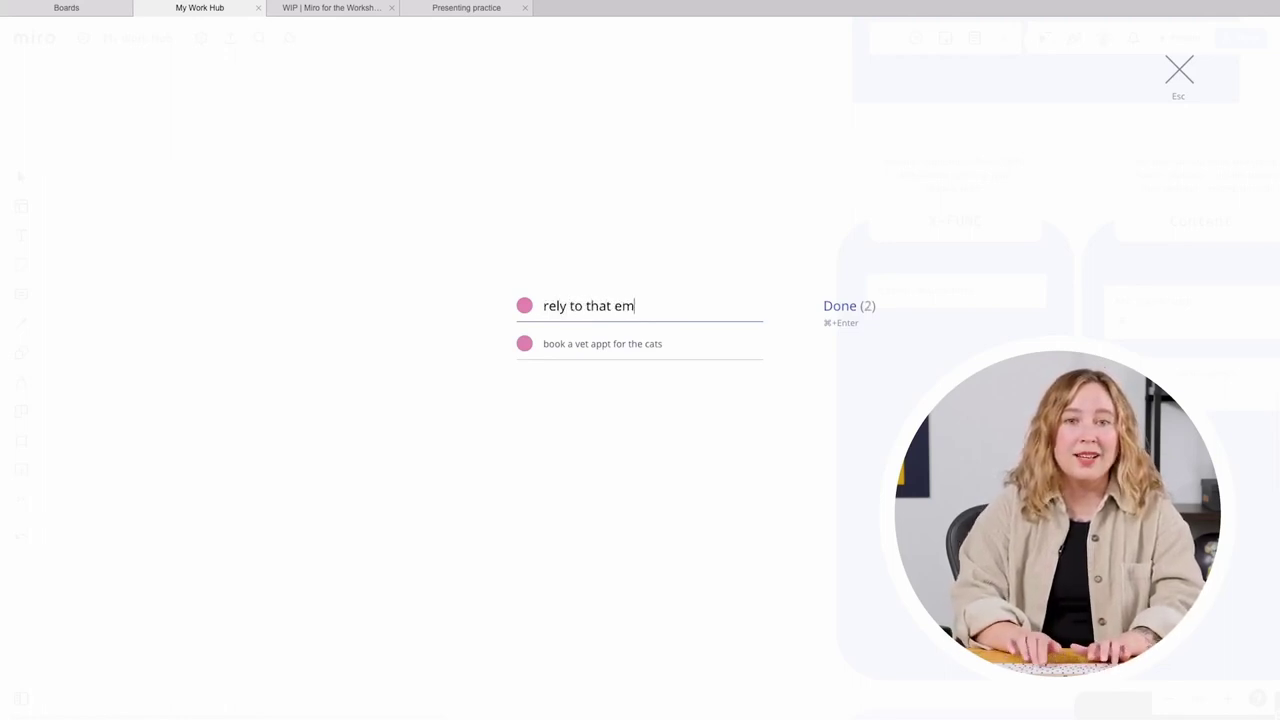
pyautogui.write('ail about next months event')
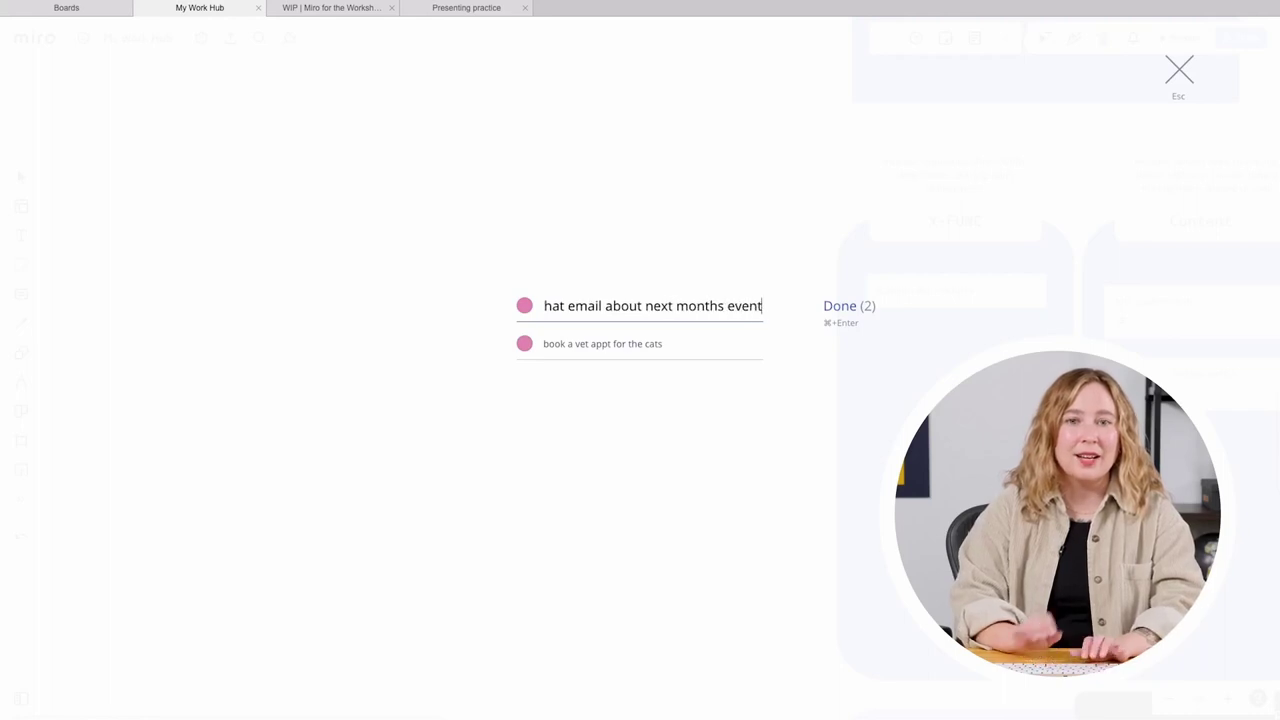
pyautogui.press('Return')
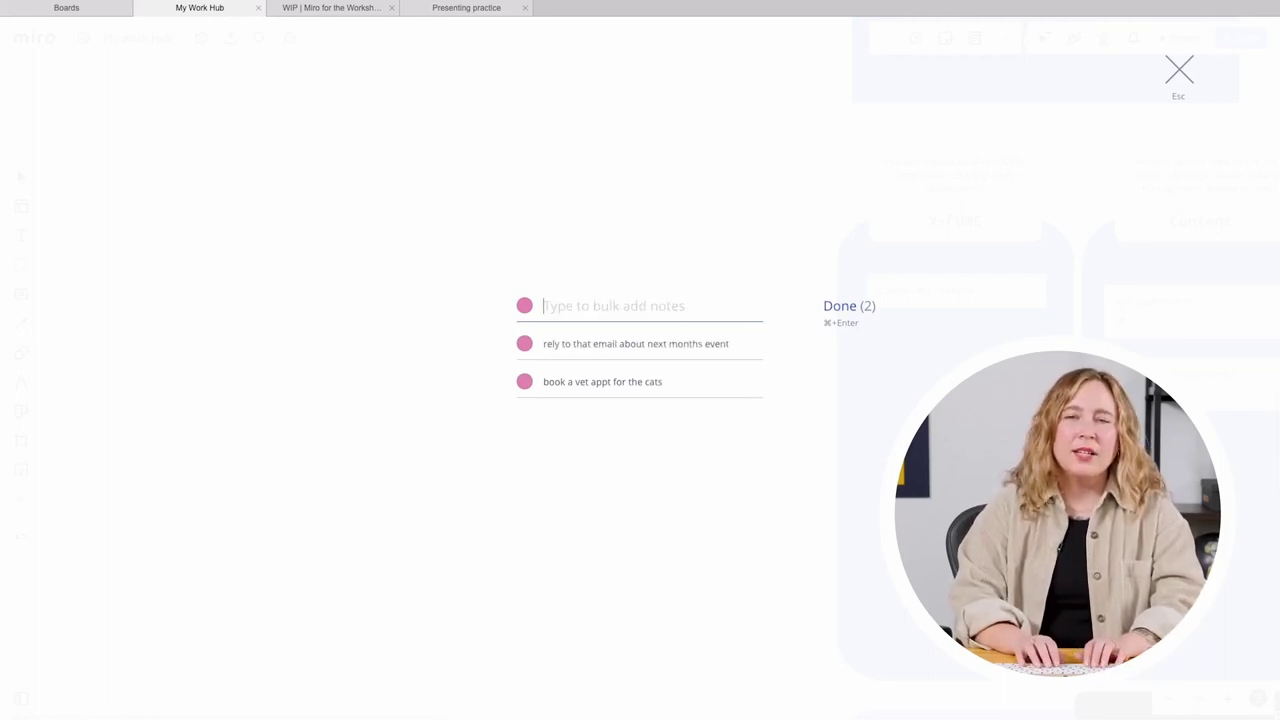
pyautogui.write('review next years budget')
pyautogui.press('Return')
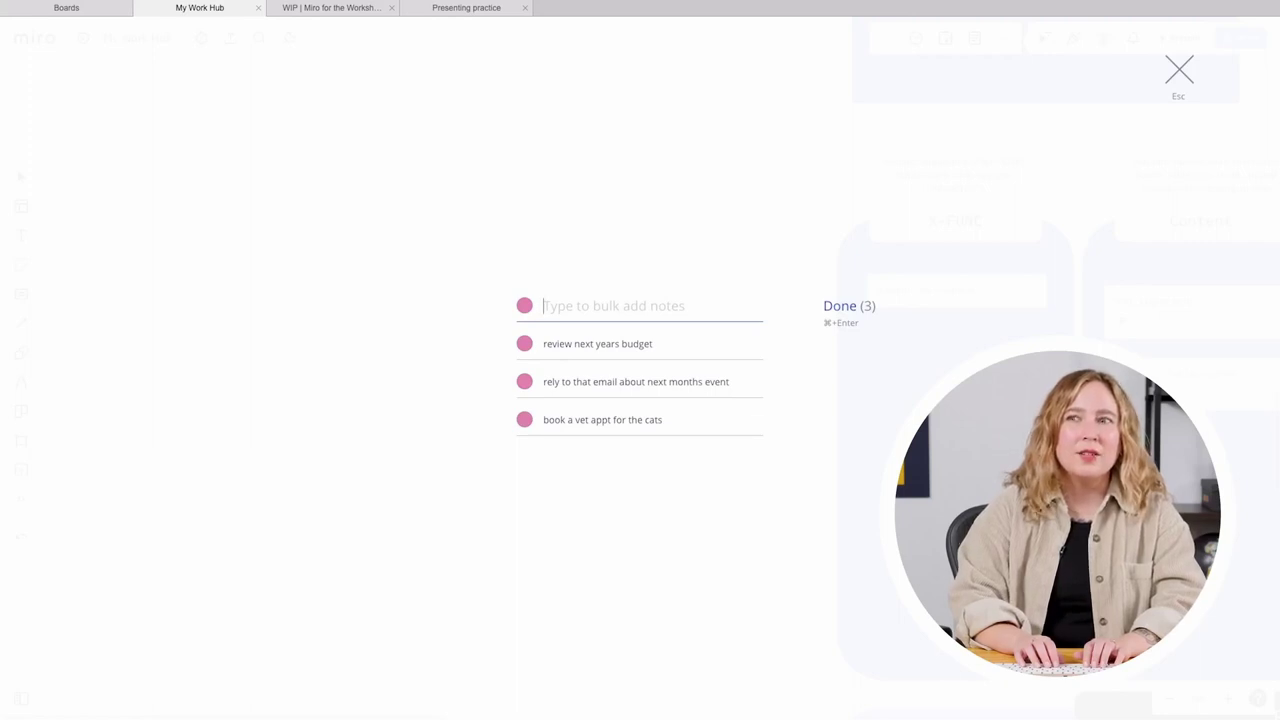
# Step: Add bulk notes reading "record a presentation" and "review of some data", and place all the notes on the board
pyautogui.write('re')
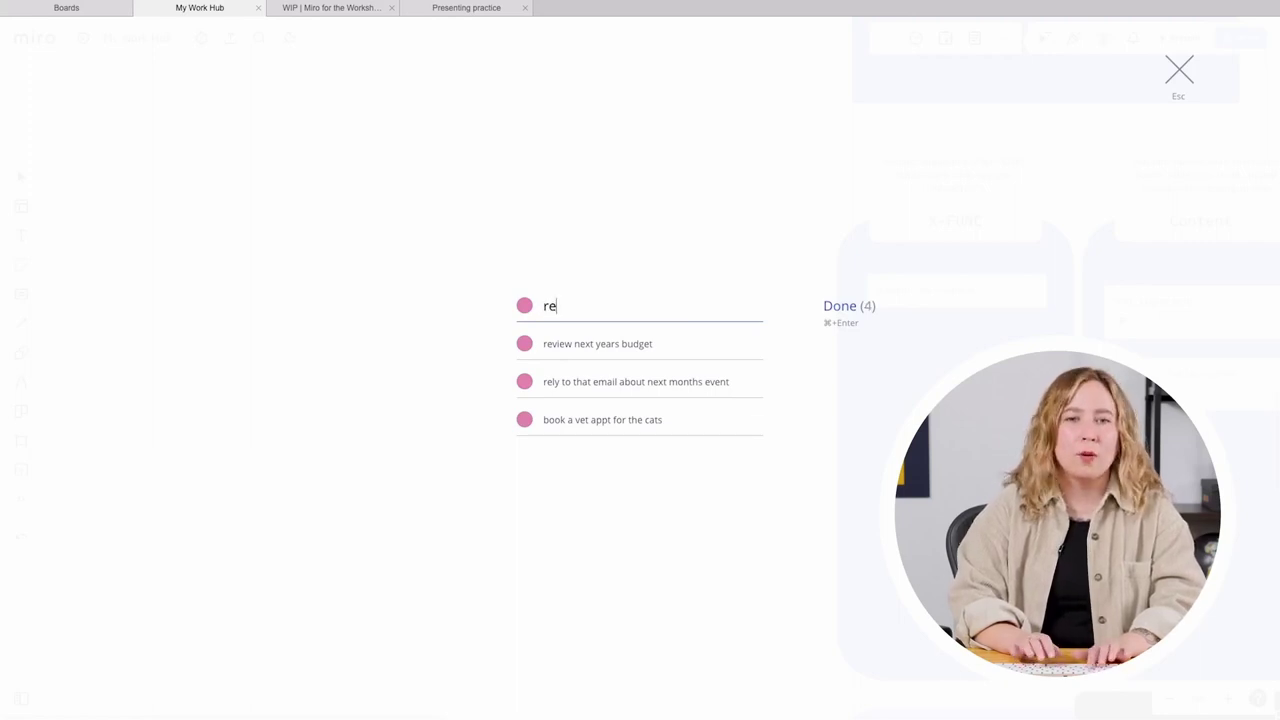
pyautogui.write('cord a presentation')
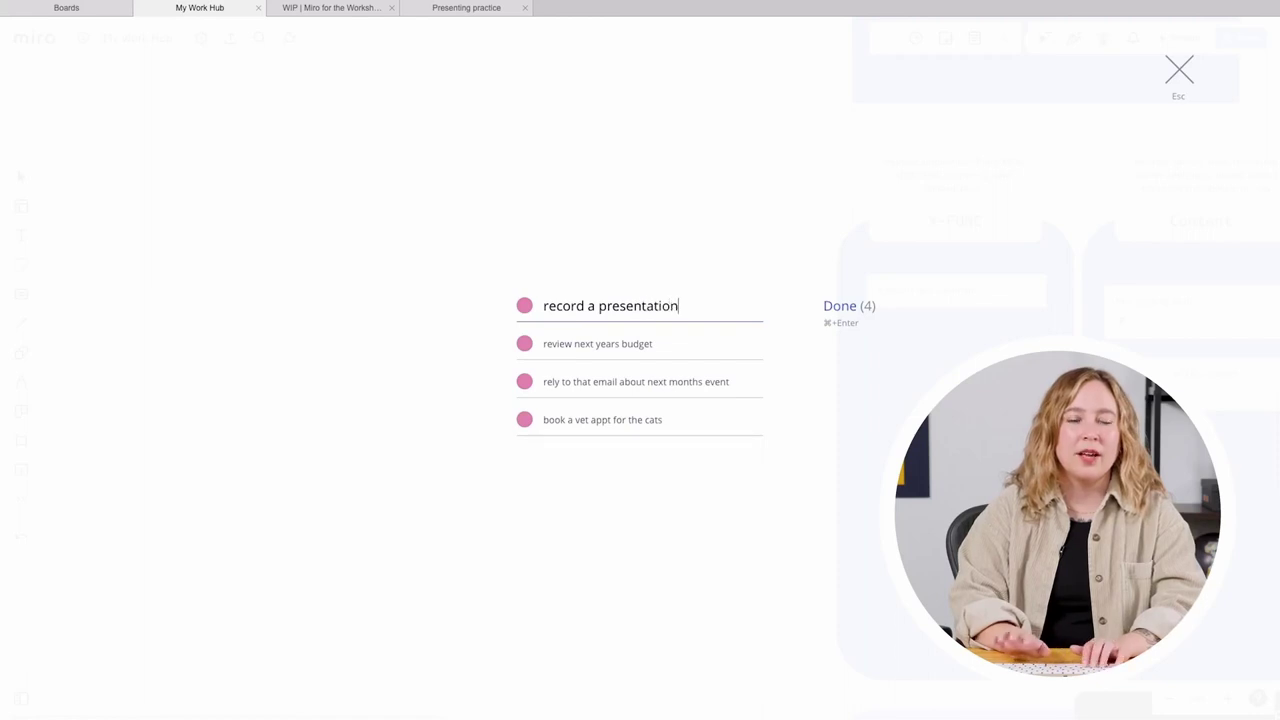
pyautogui.press('Return')
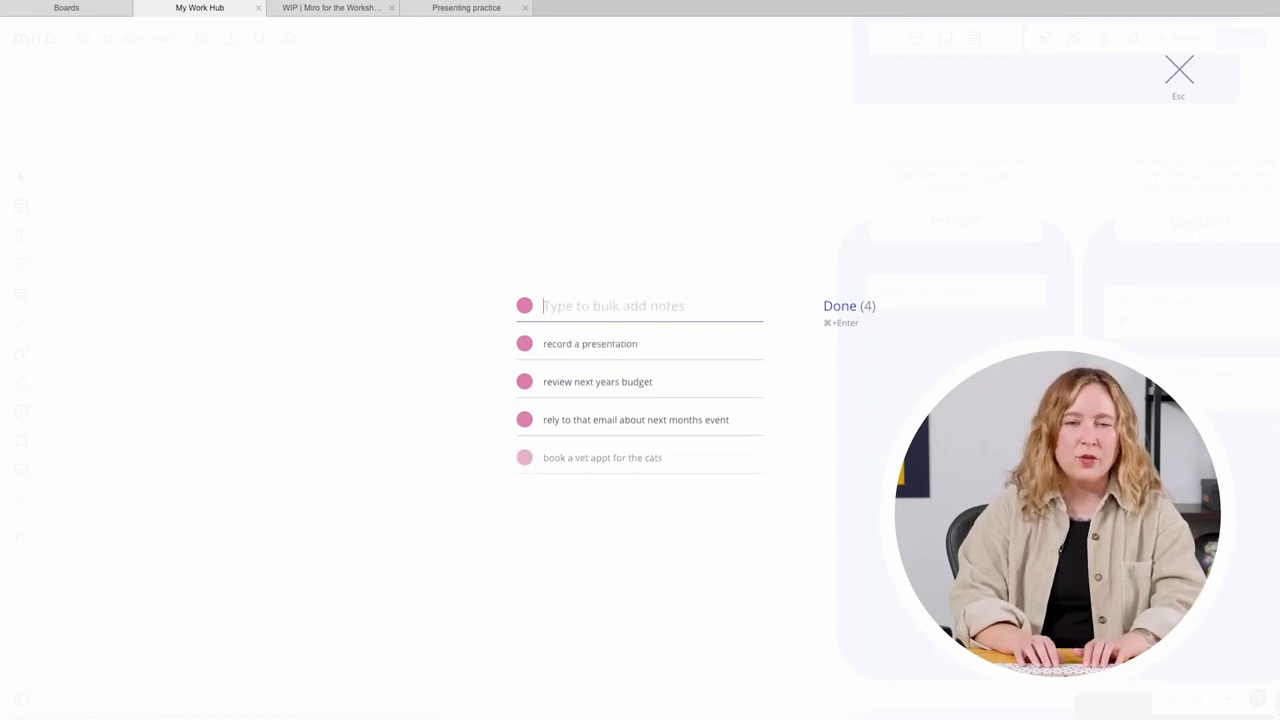
pyautogui.write('review of')
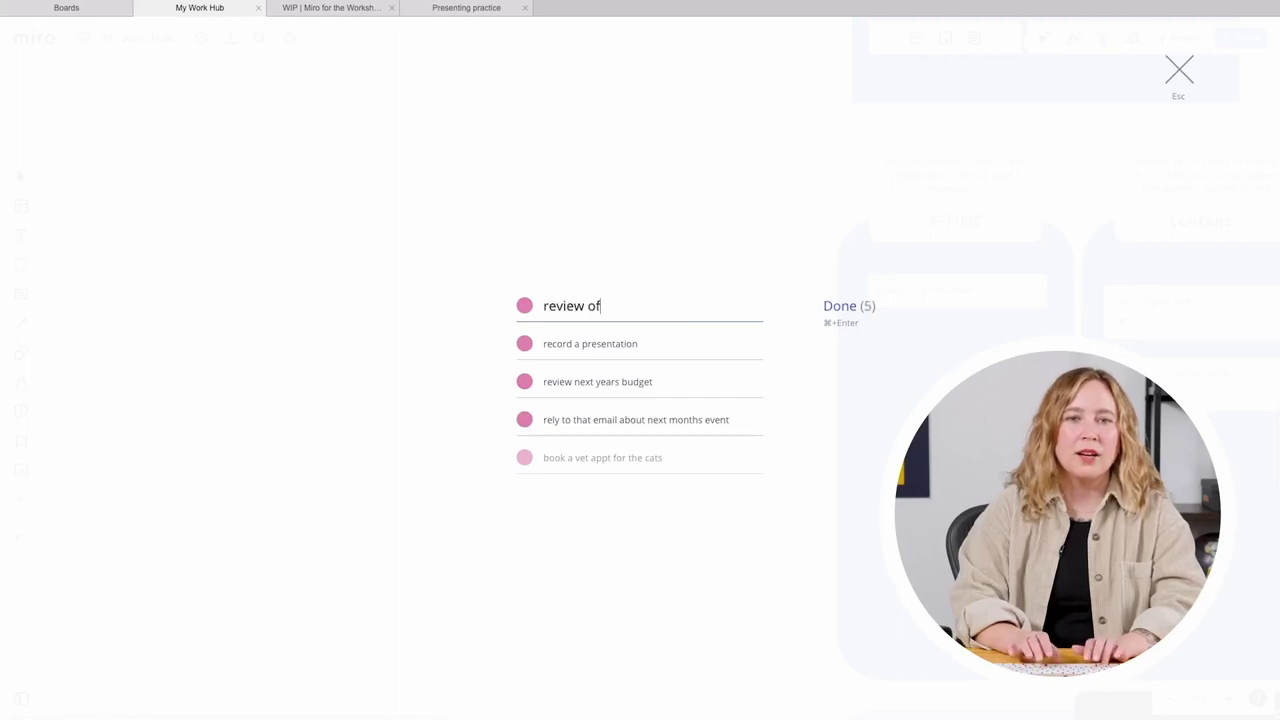
pyautogui.write(' some data')
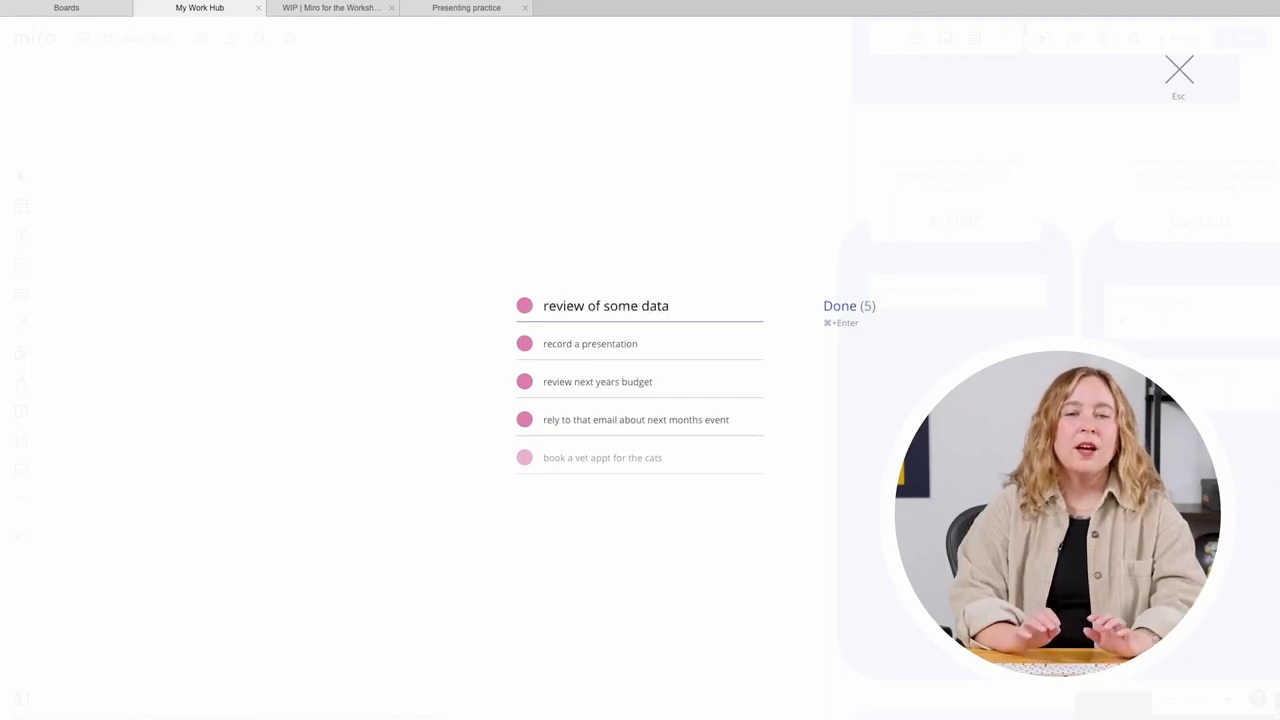
pyautogui.press('Return')
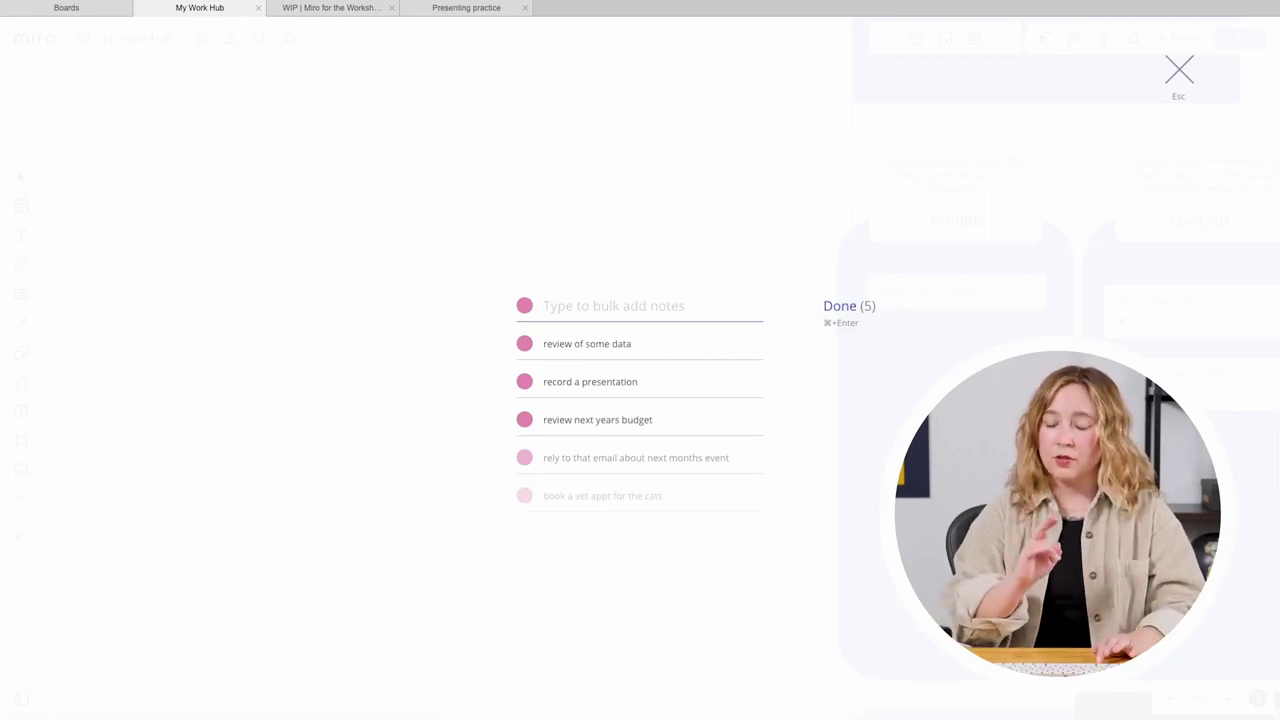
pyautogui.click(834, 309)
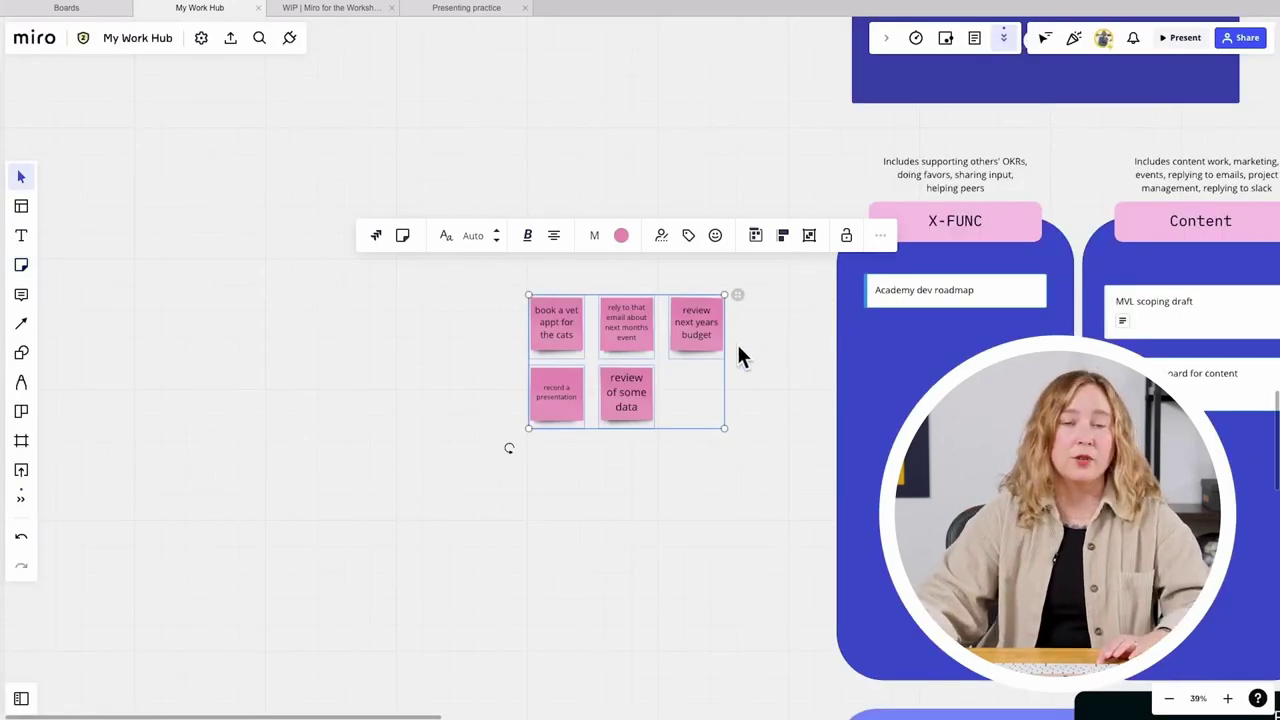
pyautogui.scroll(10, 678, 372)
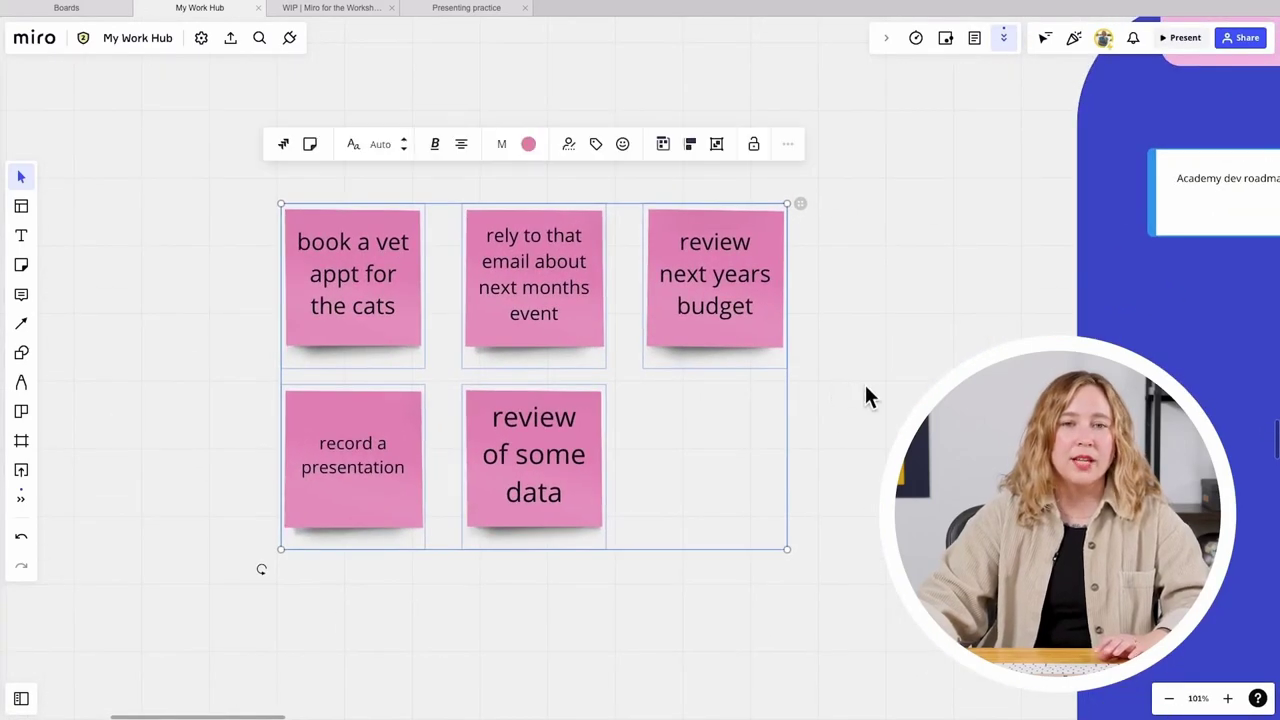
# Step: Move the "book a vet appt for the cats" note to the end of the Personal row in the Parking Lot
pyautogui.click(864, 384)
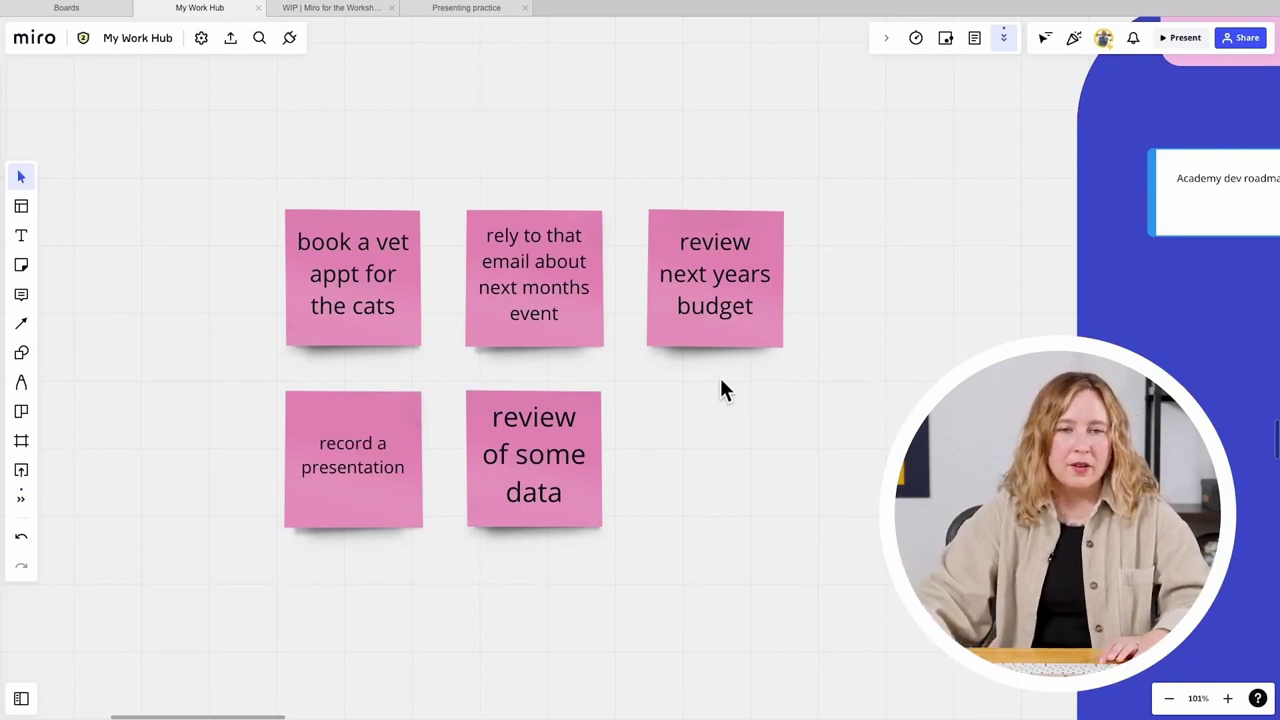
pyautogui.moveTo(331, 283); pyautogui.dragTo(215, 271)
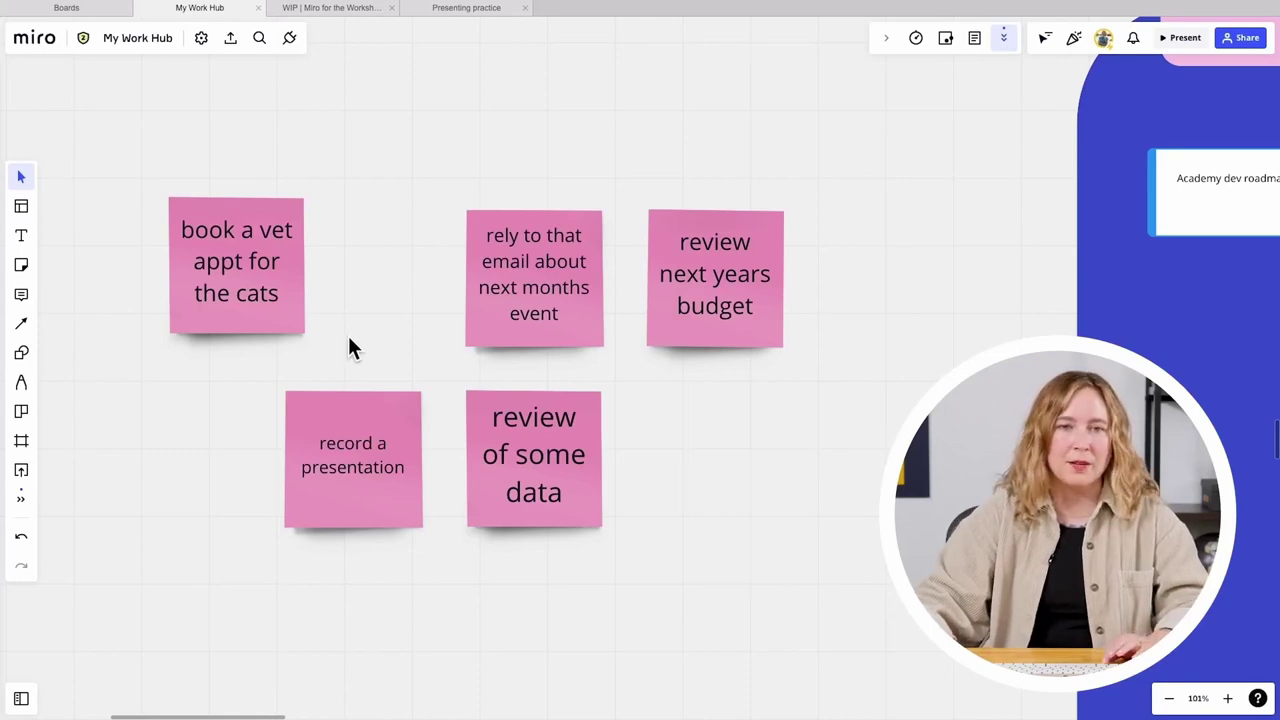
pyautogui.scroll(-10, 347, 333)
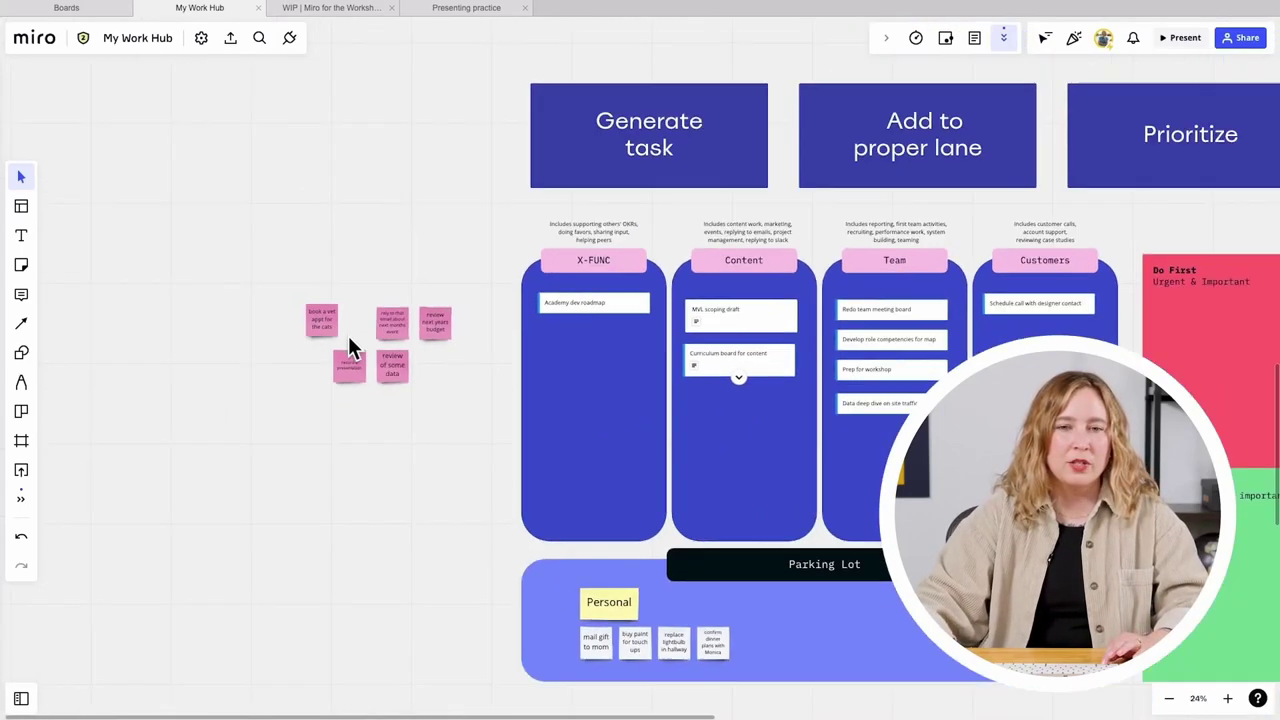
pyautogui.moveTo(563, 508); pyautogui.dragTo(523, 417)
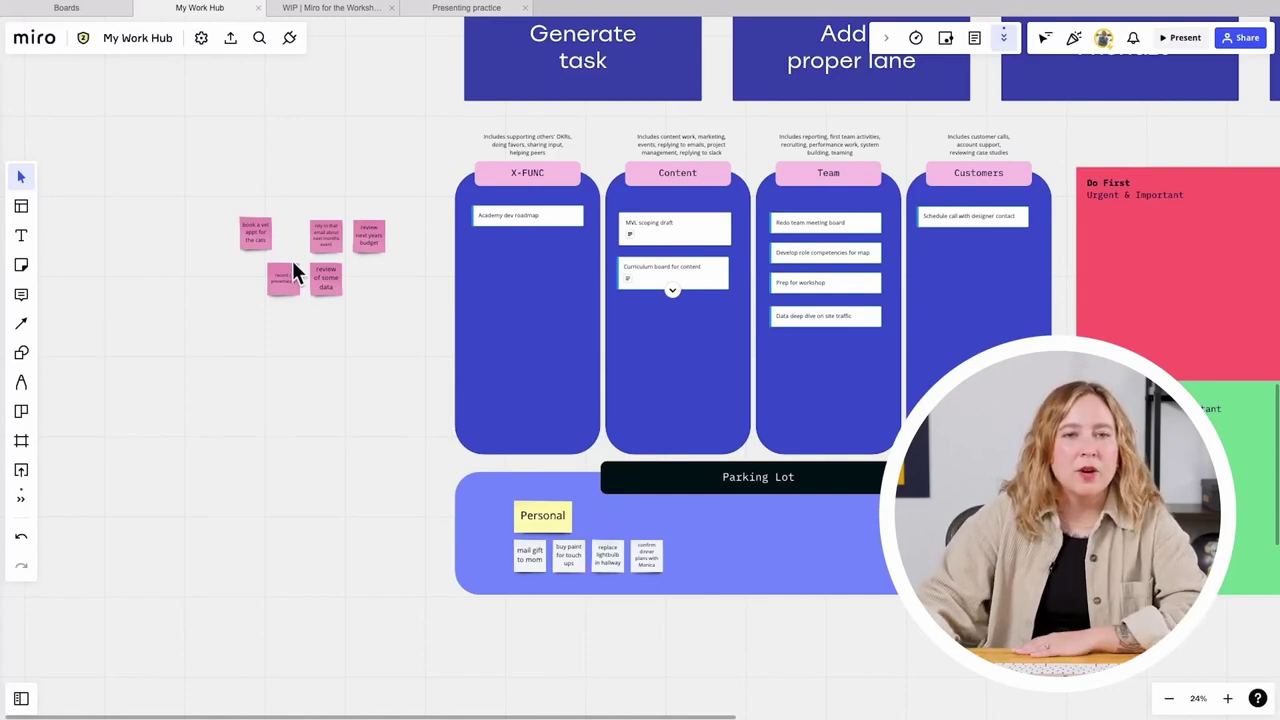
pyautogui.moveTo(256, 240); pyautogui.dragTo(298, 368)
pyautogui.moveTo(382, 475); pyautogui.dragTo(687, 553)
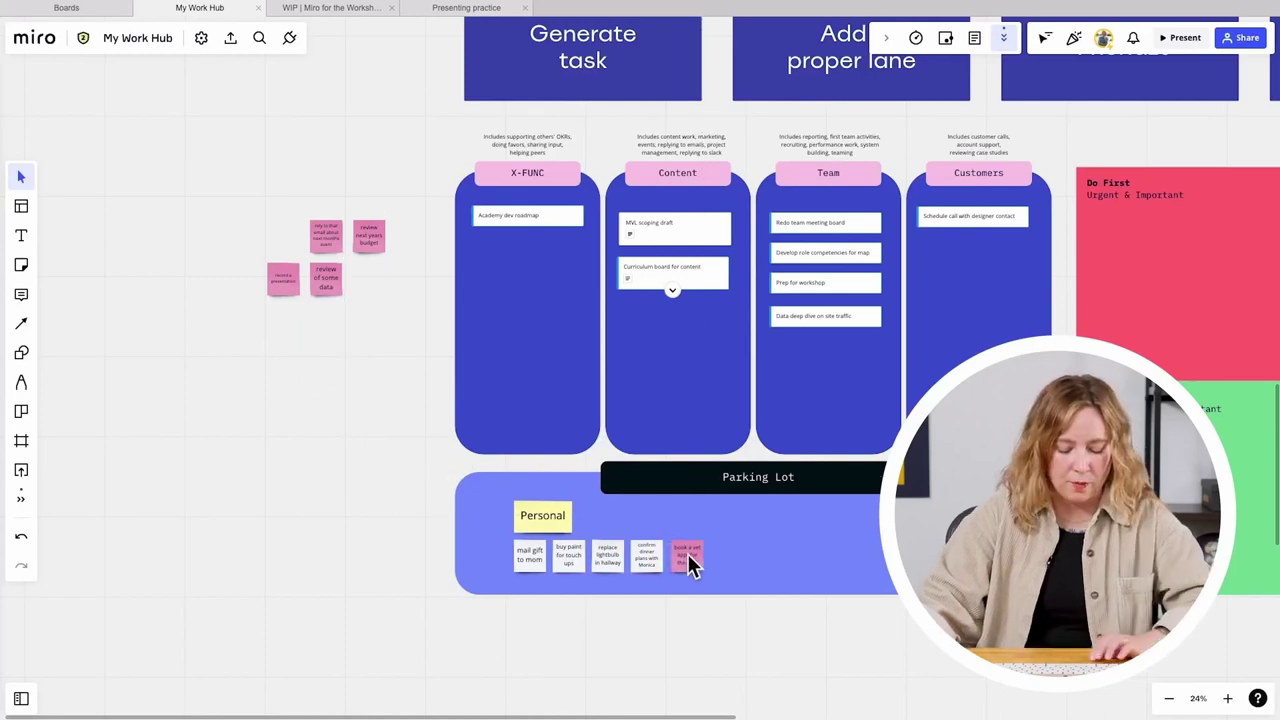
# Step: Convert the four remaining pink sticky notes beside the X-FUNC lane into cards
pyautogui.scroll(3, 577, 551)
pyautogui.scroll(8, 603, 563)
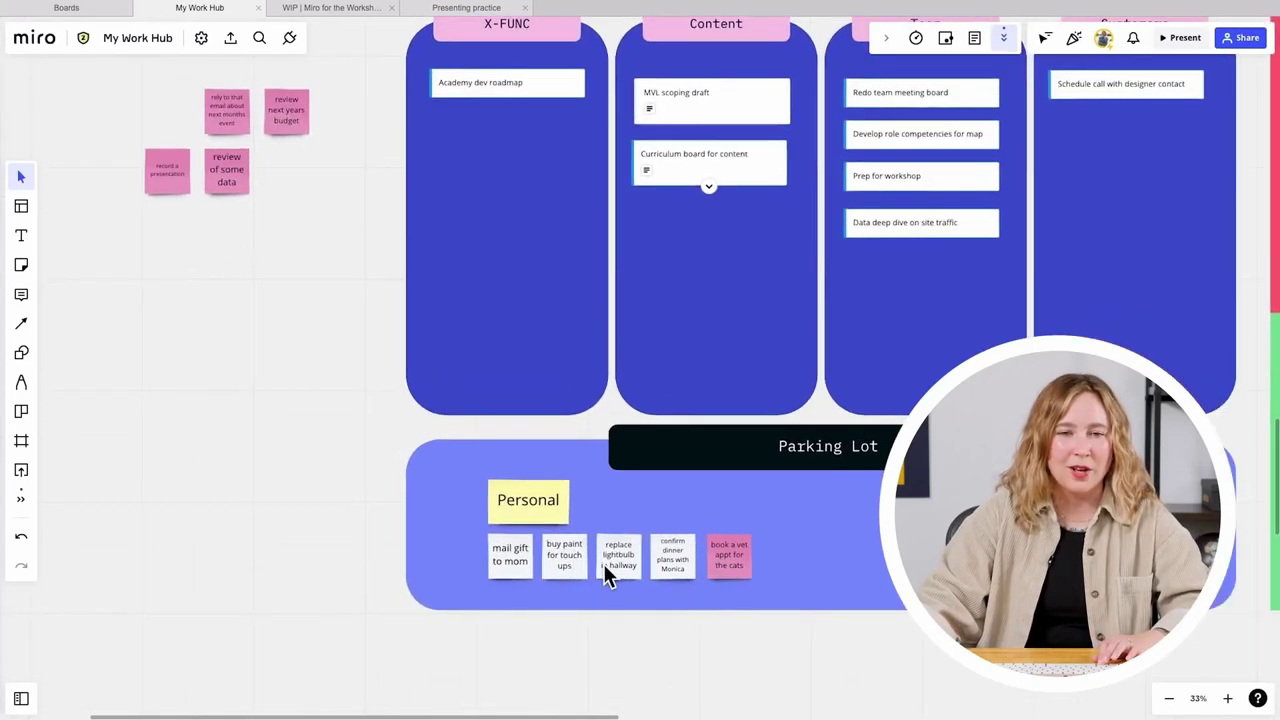
pyautogui.hscroll(3, 603, 563)
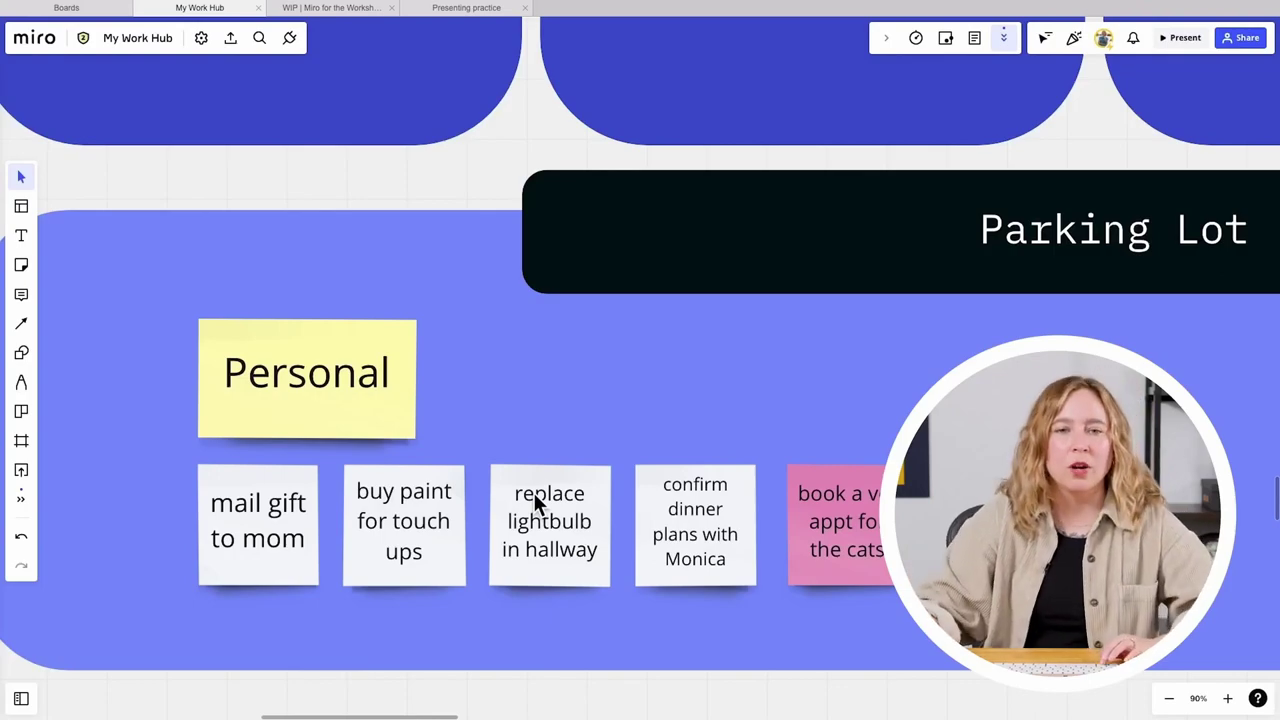
pyautogui.scroll(-5, 533, 492)
pyautogui.scroll(-2, 533, 492)
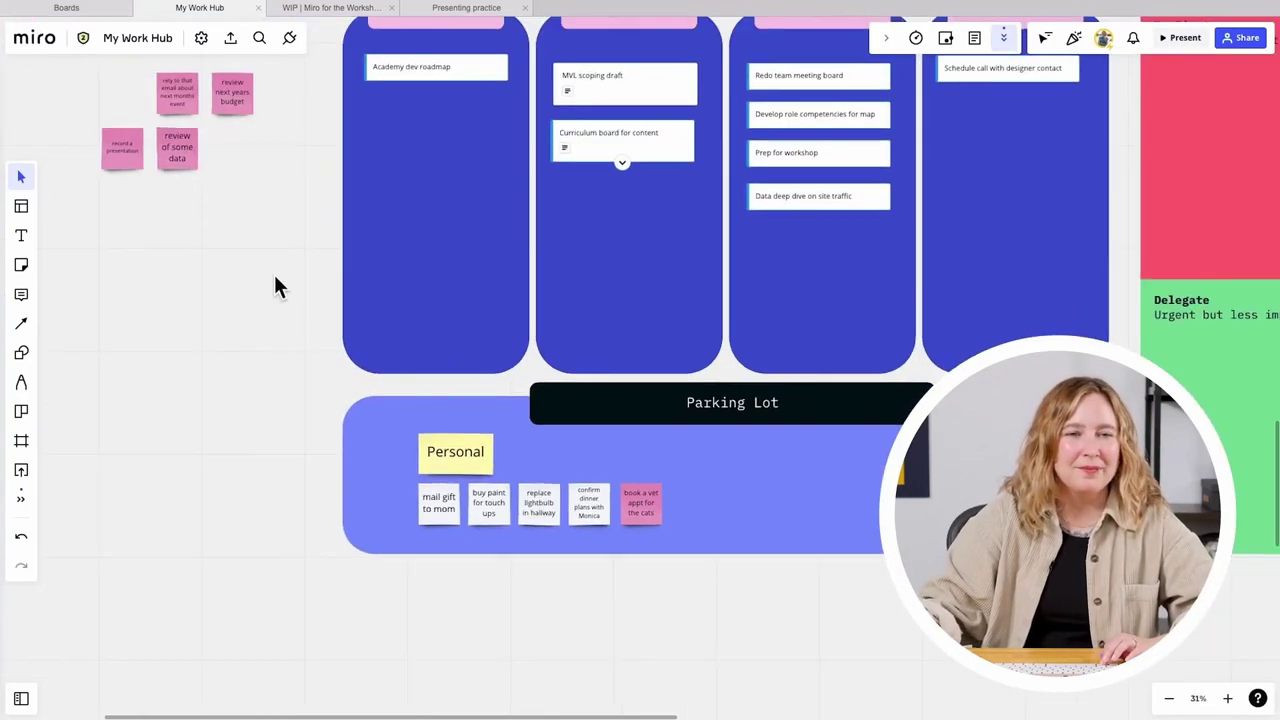
pyautogui.moveTo(274, 286); pyautogui.dragTo(460, 477)
pyautogui.scroll(7, 382, 352)
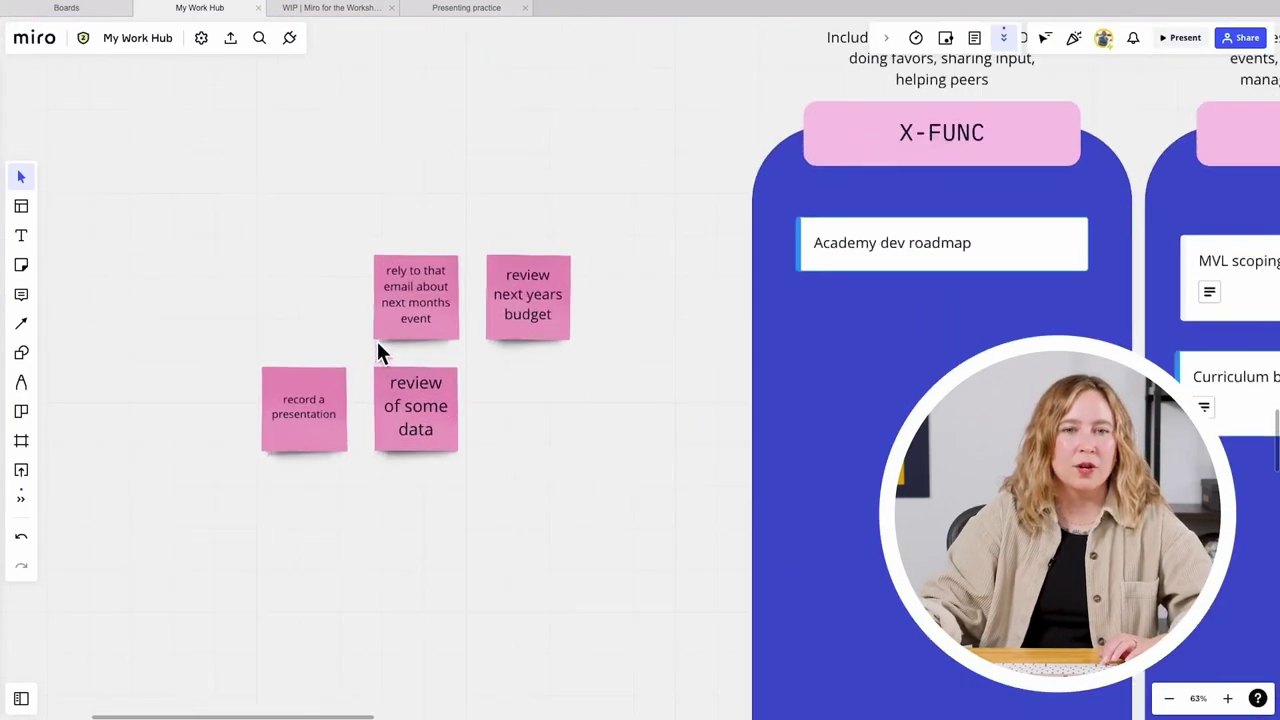
pyautogui.moveTo(390, 356); pyautogui.dragTo(453, 362)
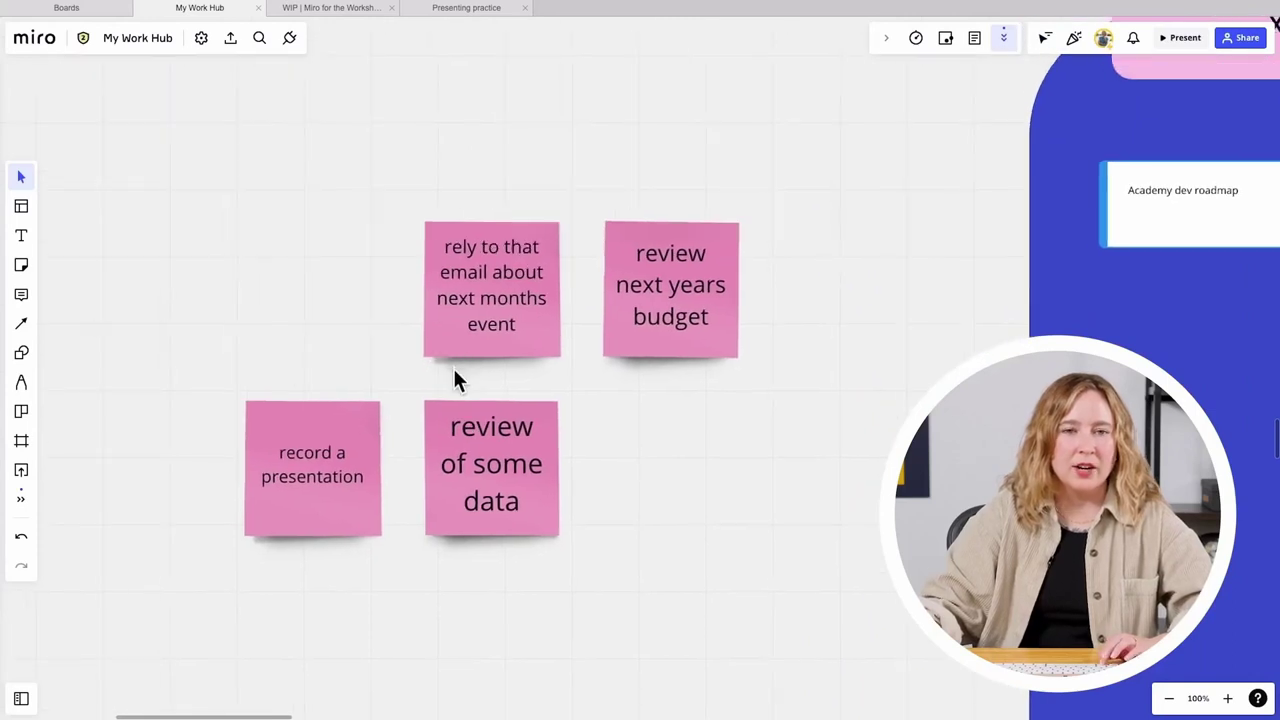
pyautogui.scroll(-1, 453, 368)
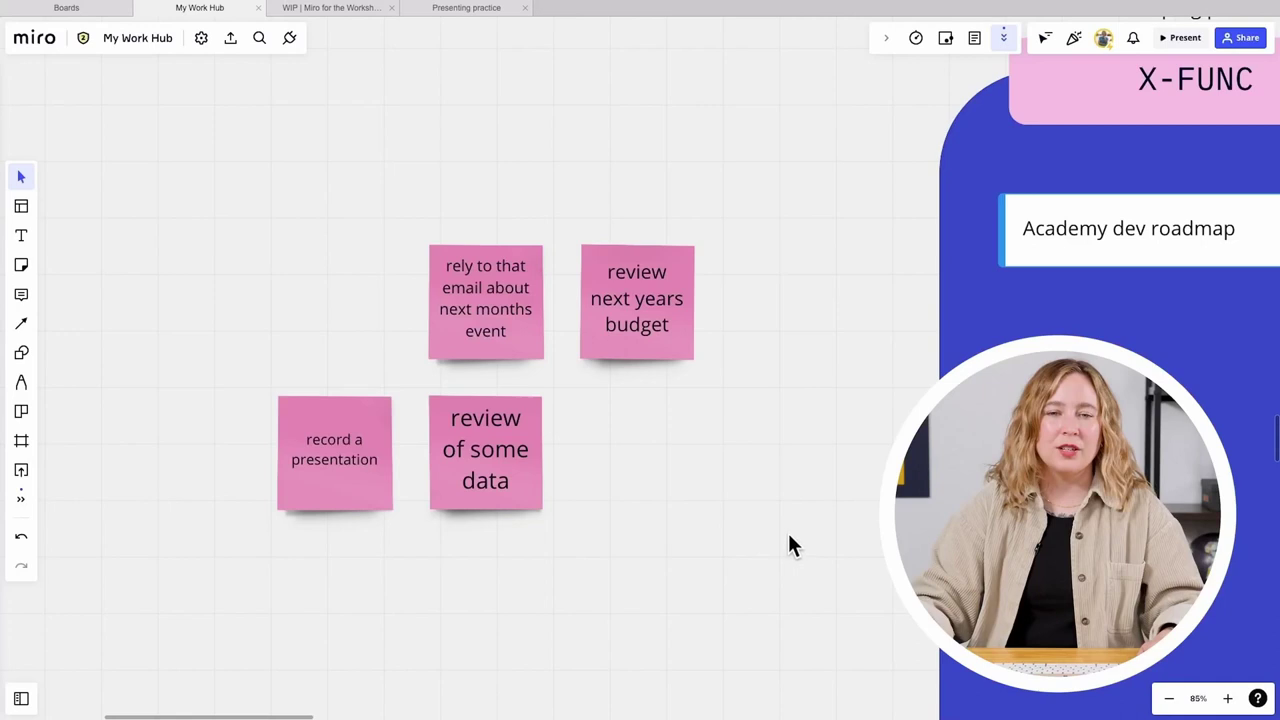
pyautogui.moveTo(791, 538); pyautogui.dragTo(206, 265)
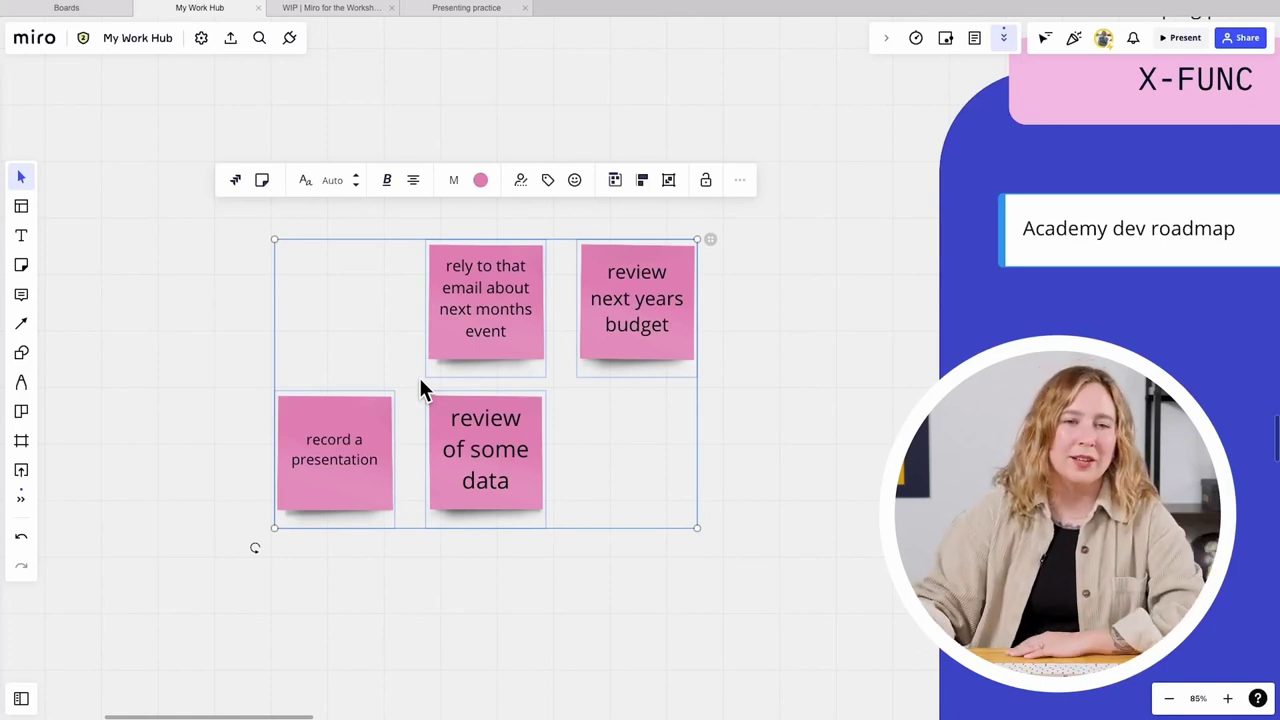
pyautogui.click(263, 182)
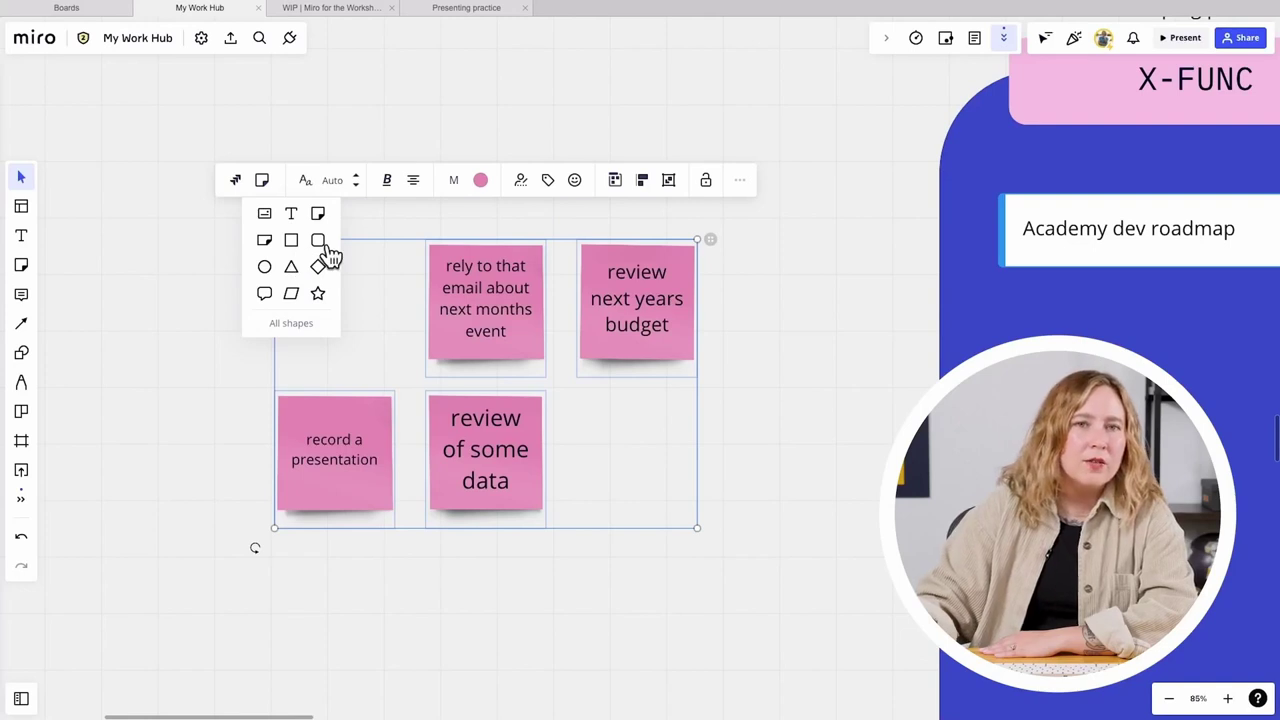
pyautogui.click(264, 215)
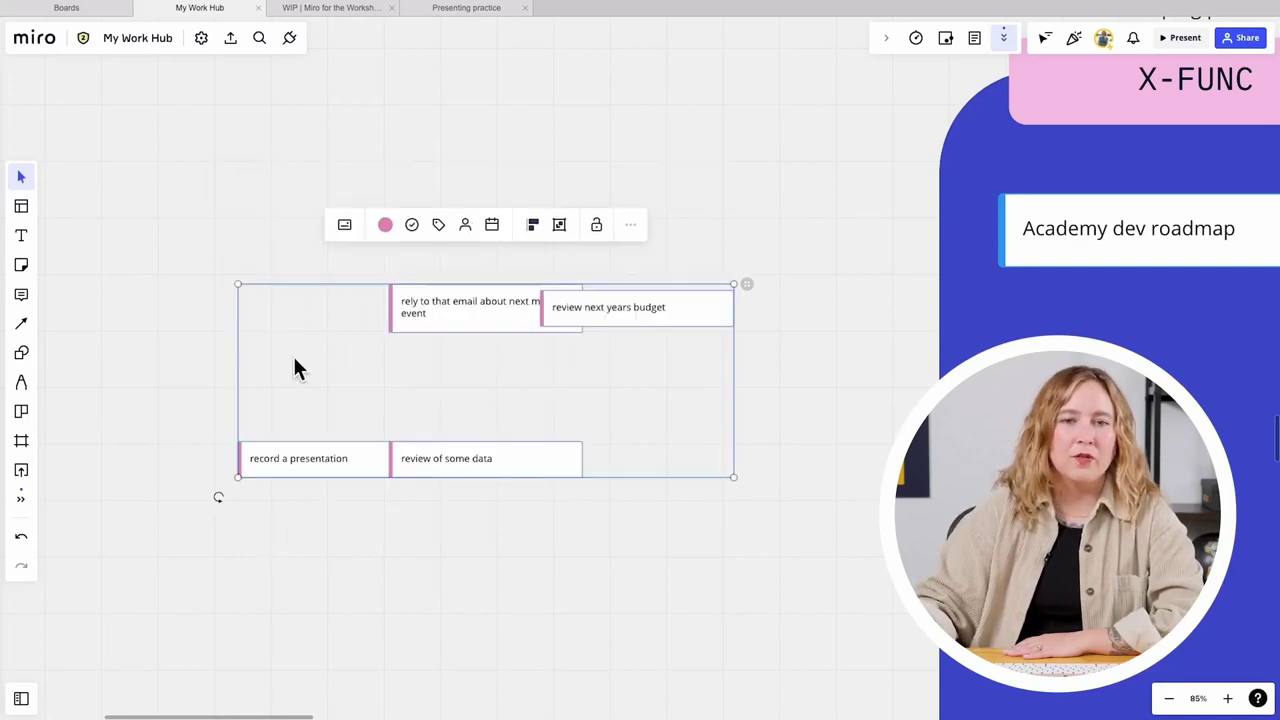
# Step: Arrange the four new cards in one column, with "review next years budget" second and "record a presentation" last
pyautogui.click(773, 390)
pyautogui.moveTo(654, 323); pyautogui.dragTo(508, 368)
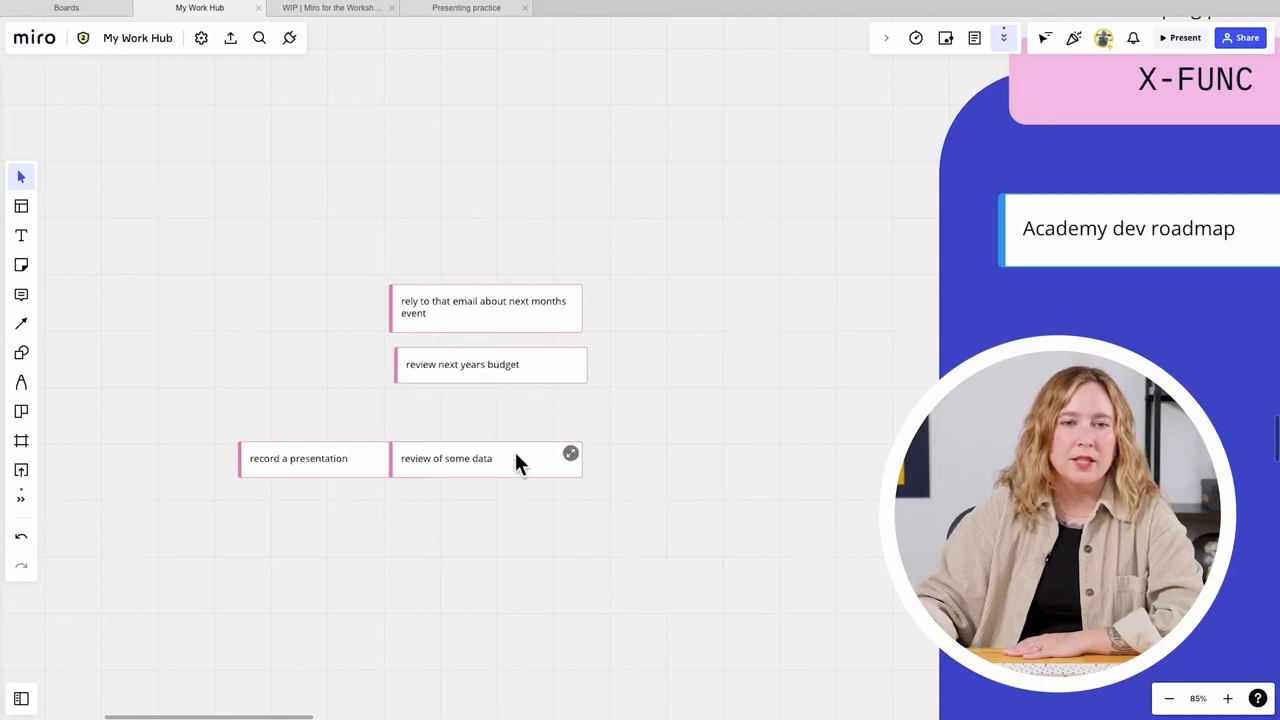
pyautogui.moveTo(517, 460); pyautogui.dragTo(520, 429)
pyautogui.moveTo(410, 465); pyautogui.dragTo(543, 482)
# Step: Give the "review next years budget" card a bulleted description: "review last years budget", "review last years actuals" and "connect with the team"
pyautogui.scroll(5, 459, 350)
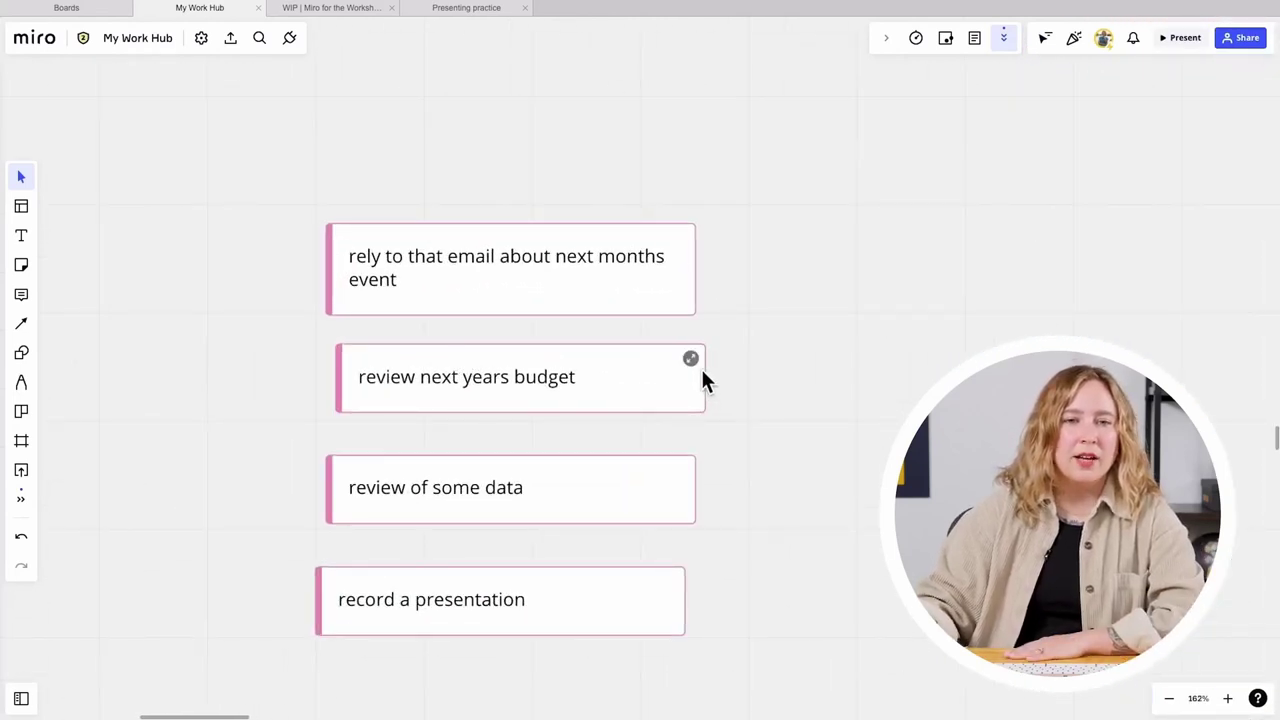
pyautogui.click(691, 359)
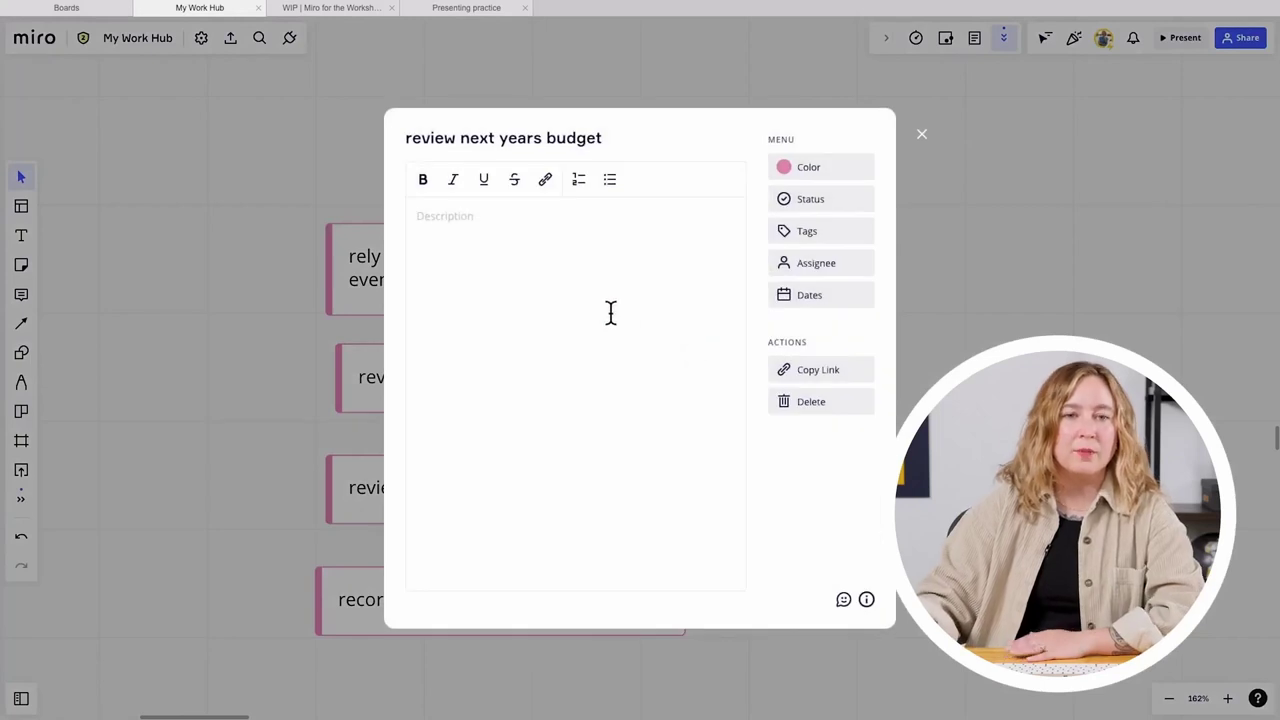
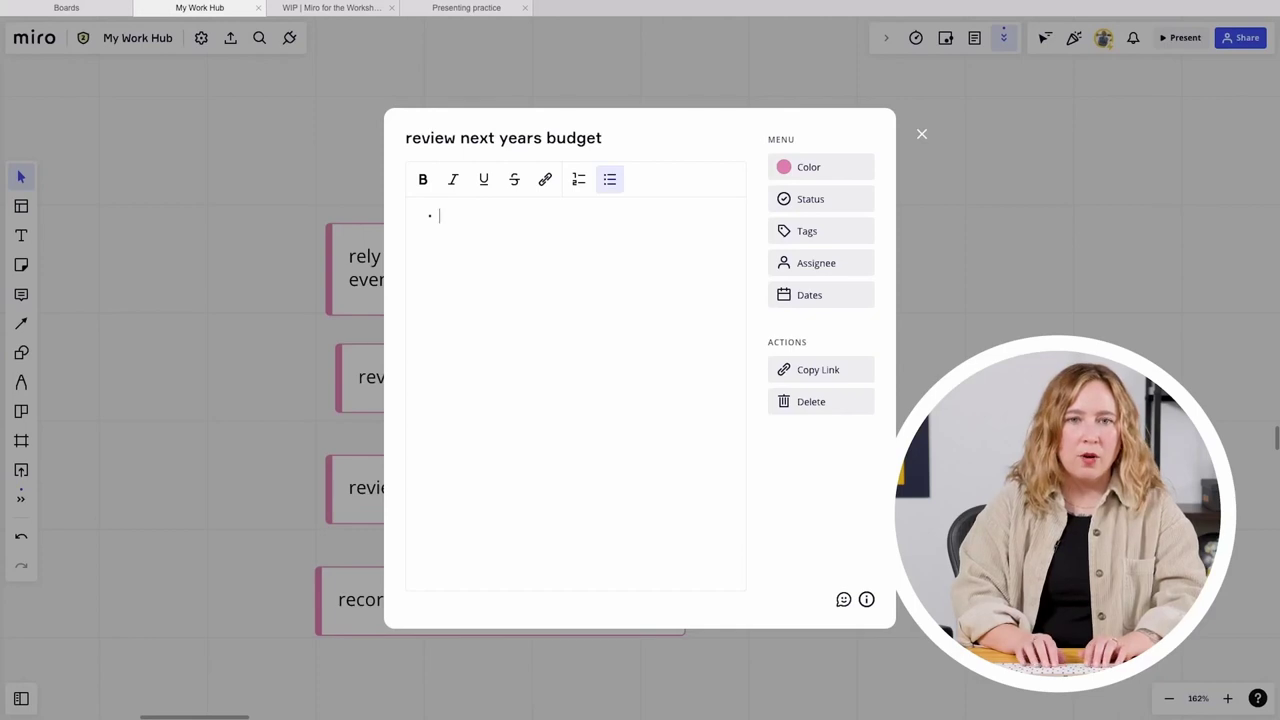
pyautogui.write('review last years budget')
pyautogui.press('Return')
pyautogui.write('review last years actyal')
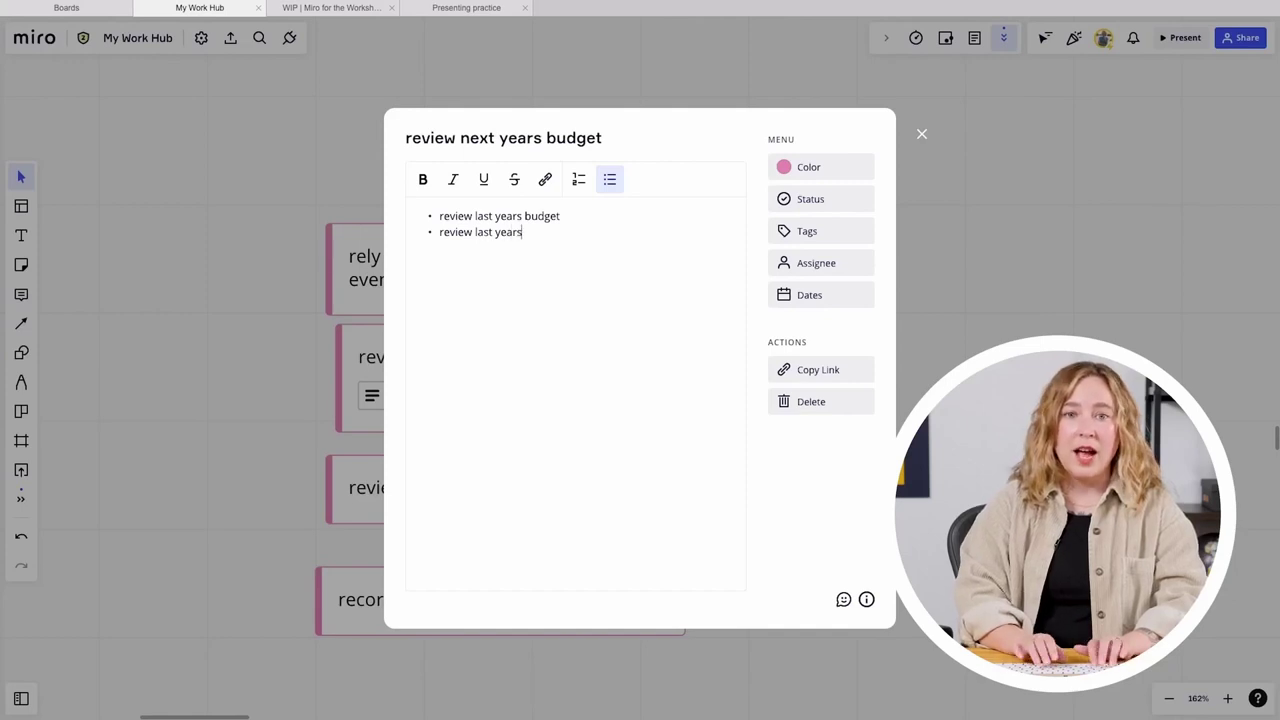
pyautogui.press('BackSpace')
pyautogui.press('BackSpace')
pyautogui.press('BackSpace')
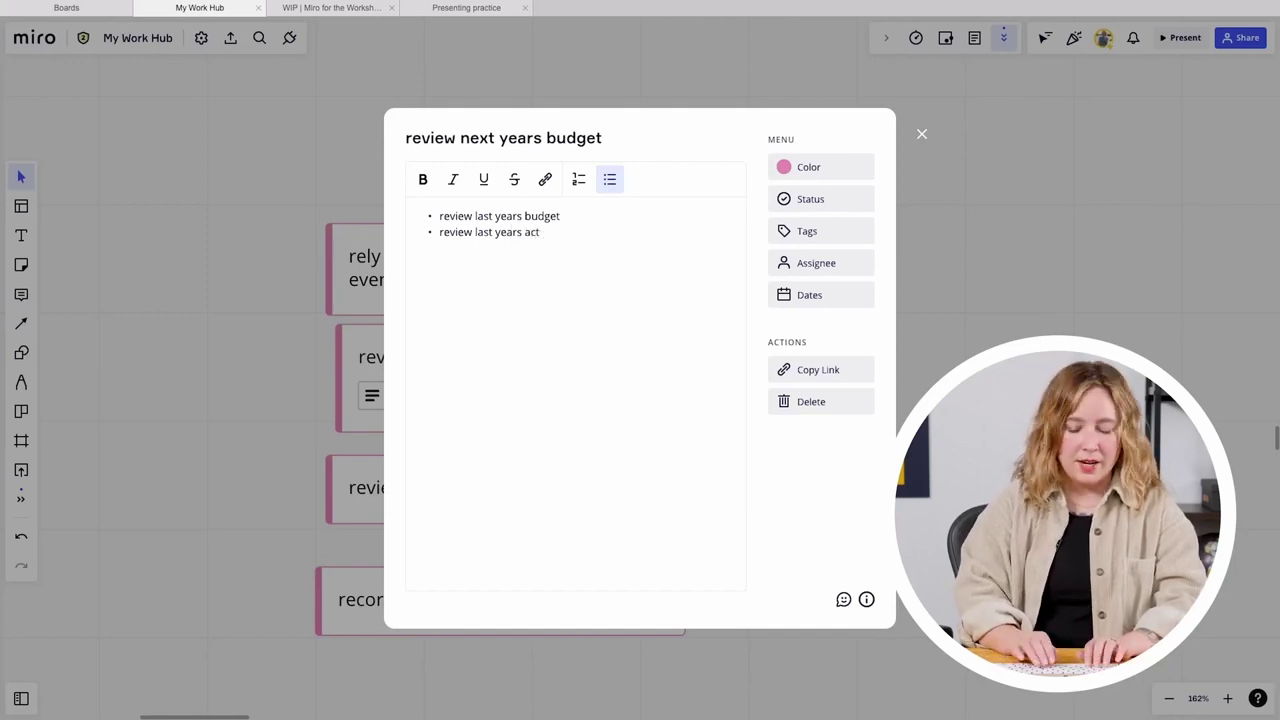
pyautogui.write('uals ')
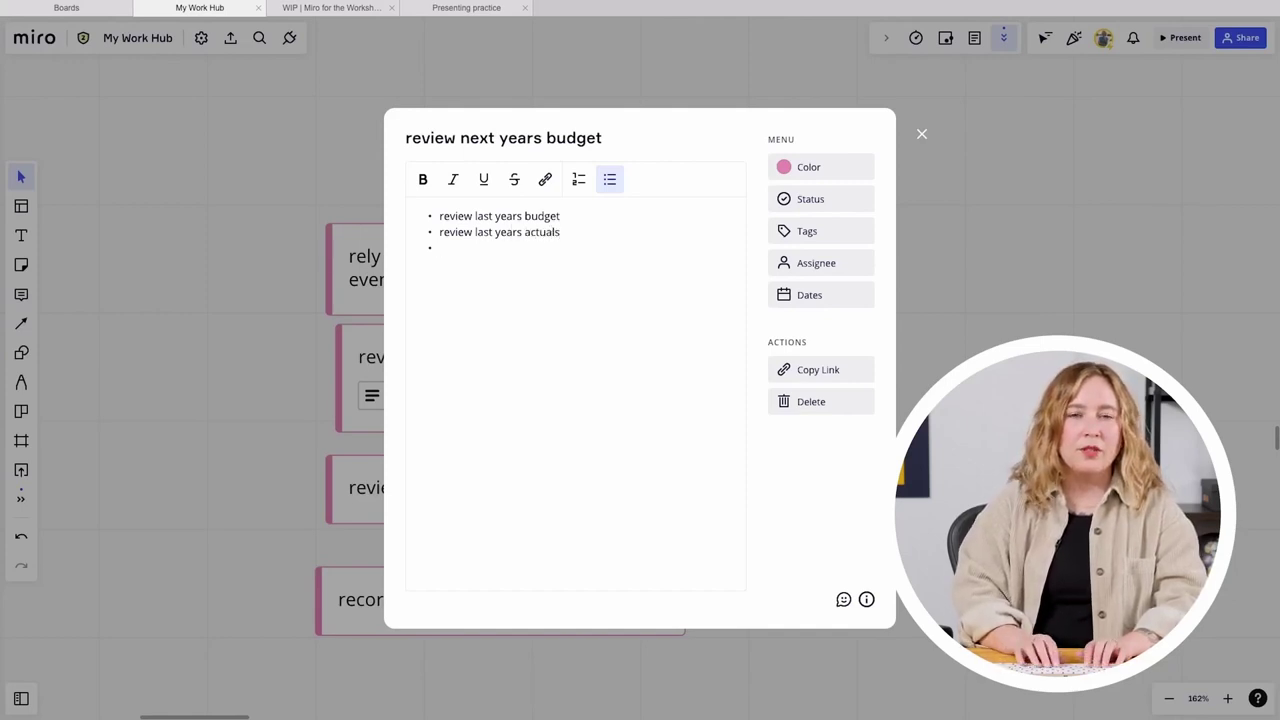
pyautogui.write('connect with')
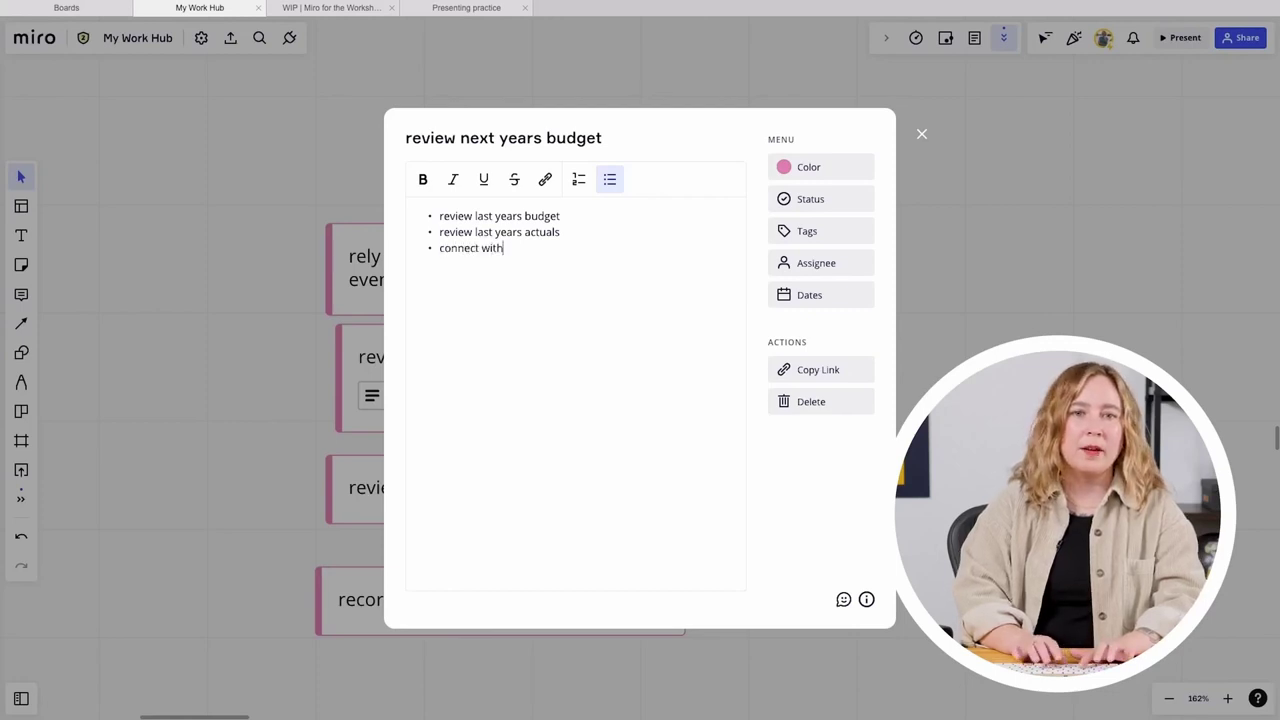
pyautogui.write(' the team')
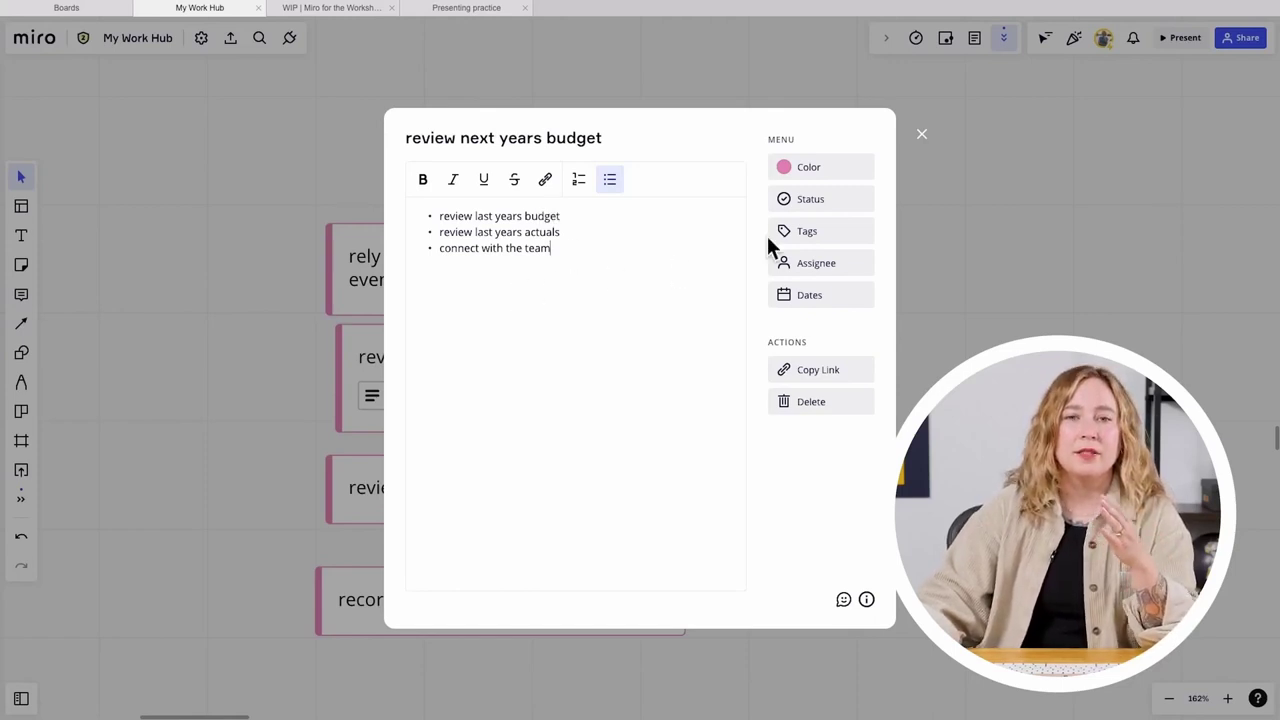
# Step: Set the budget card's status to To do and create a turquoise tag named "financial" on it
pyautogui.click(810, 205)
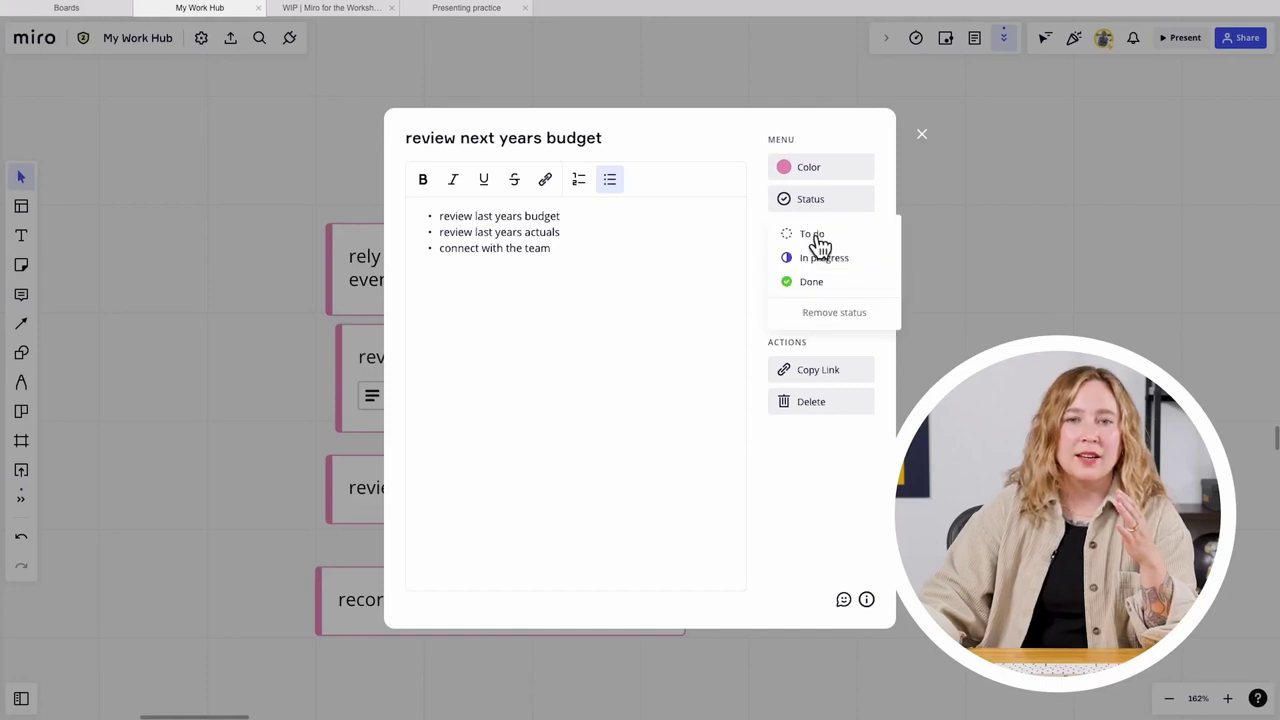
pyautogui.click(814, 237)
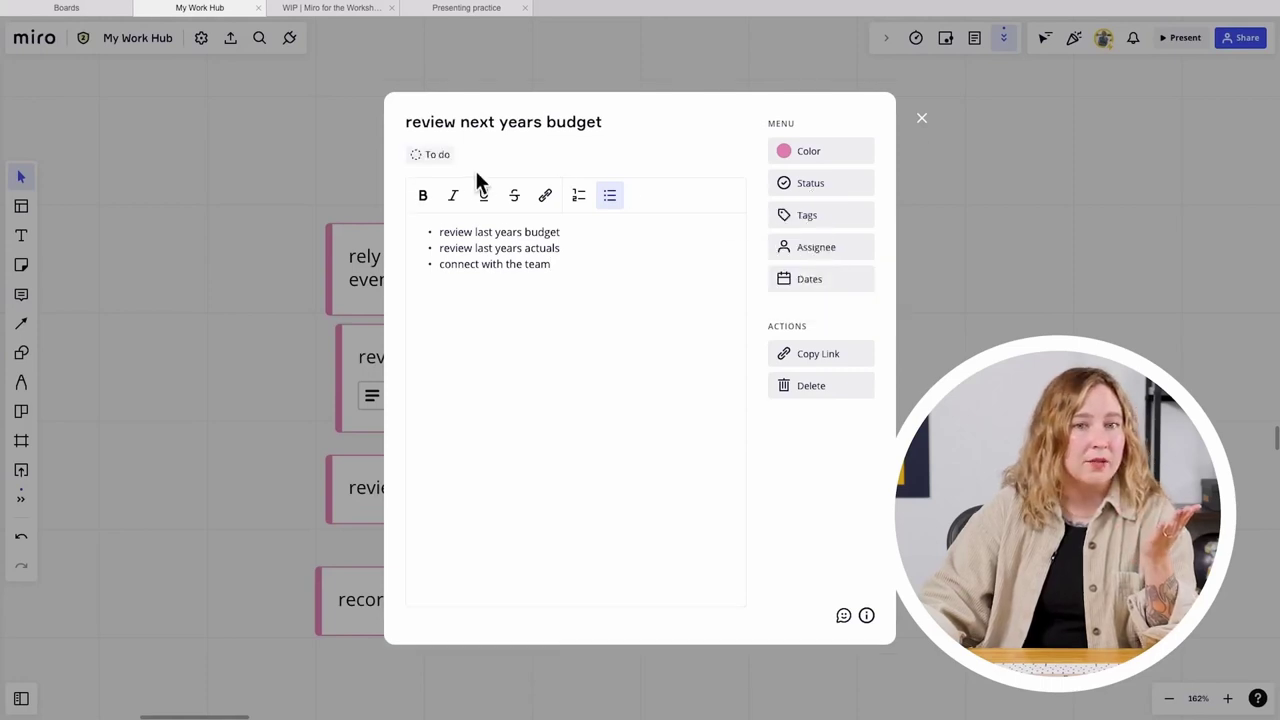
pyautogui.click(790, 220)
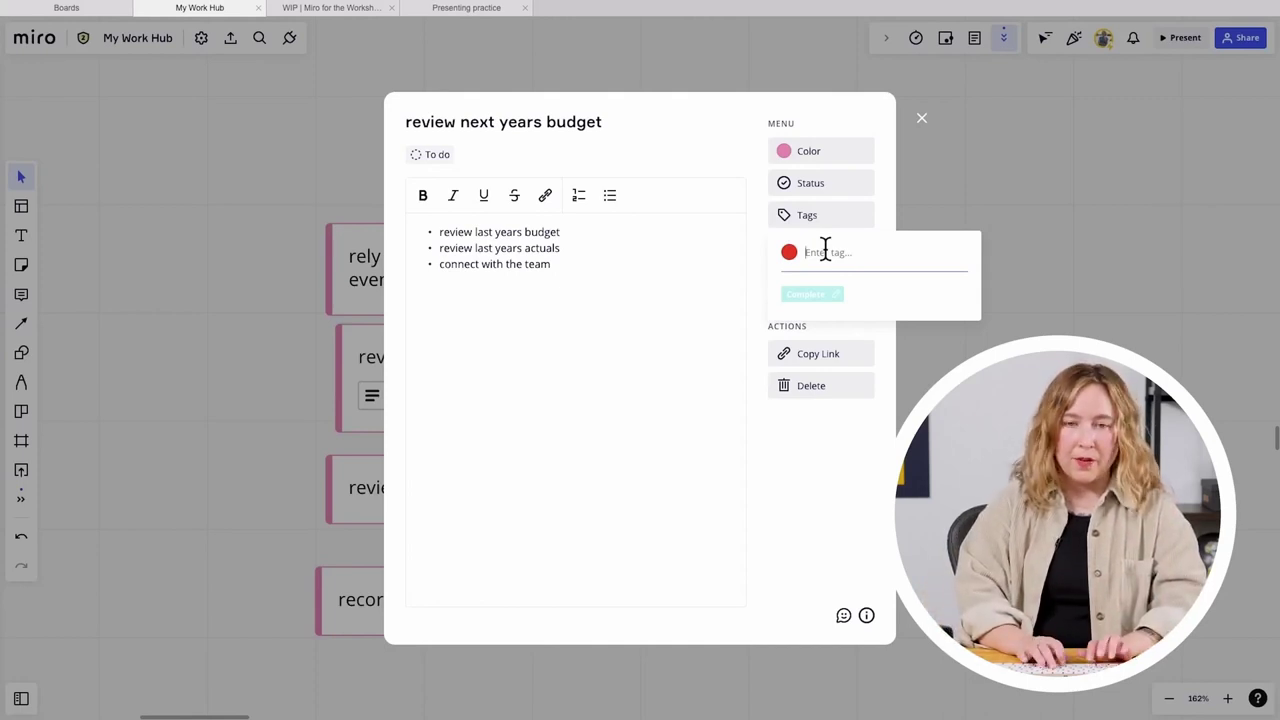
pyautogui.write('financial')
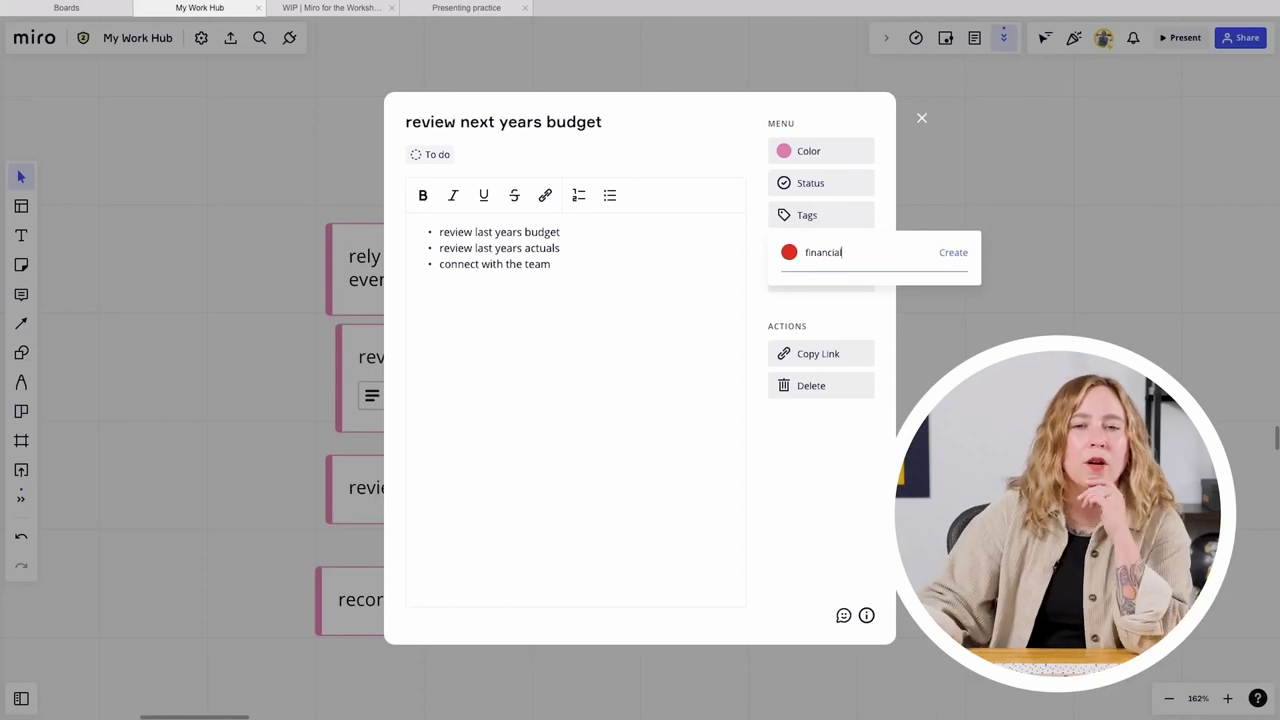
pyautogui.click(790, 253)
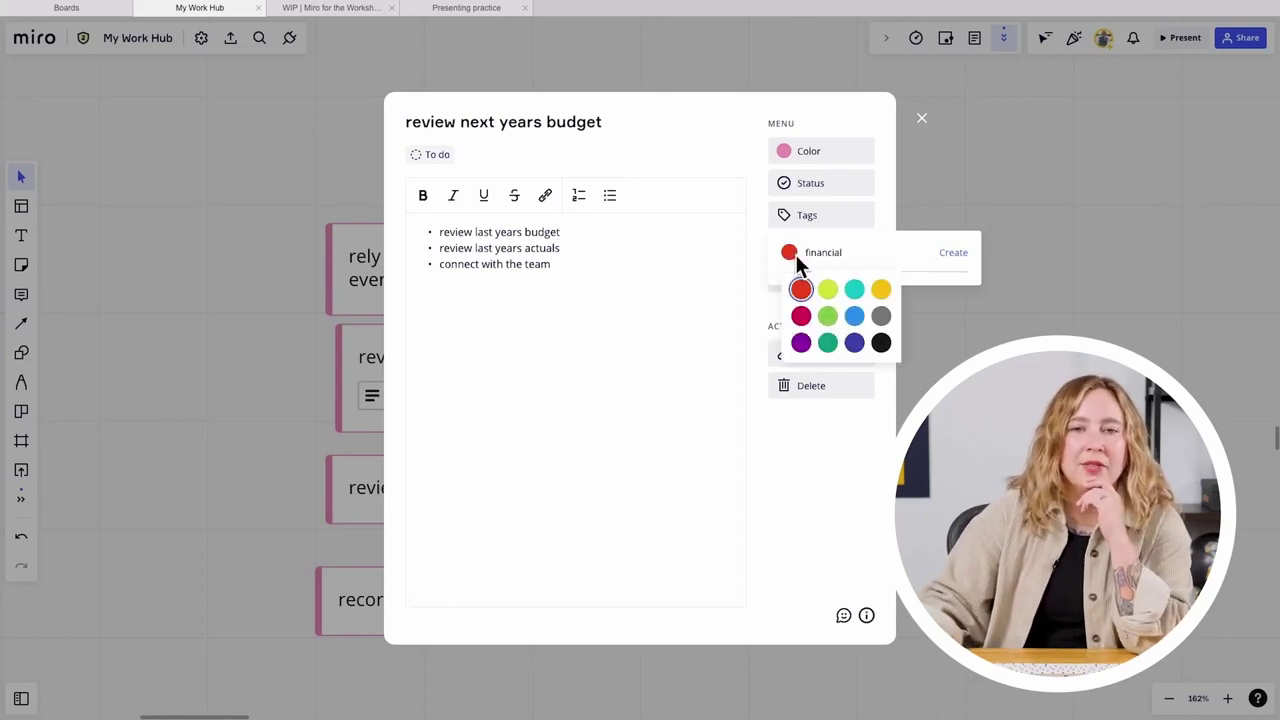
pyautogui.click(853, 289)
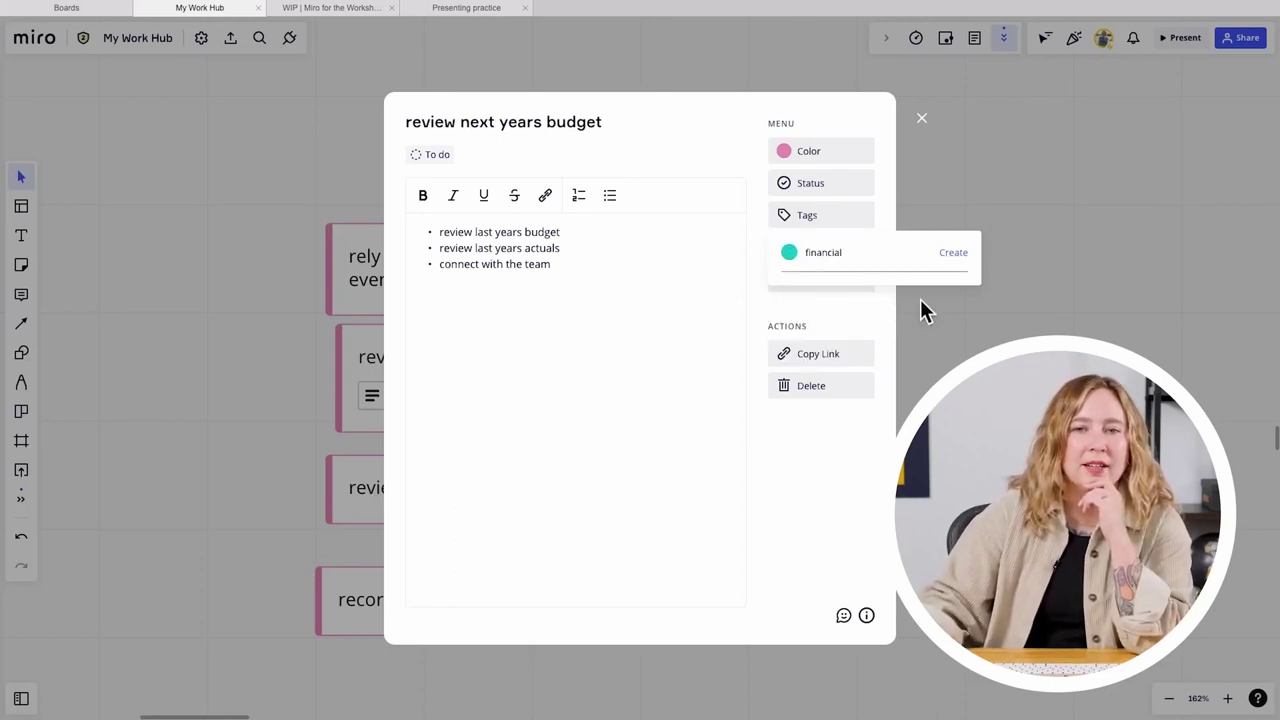
pyautogui.click(958, 252)
pyautogui.click(731, 348)
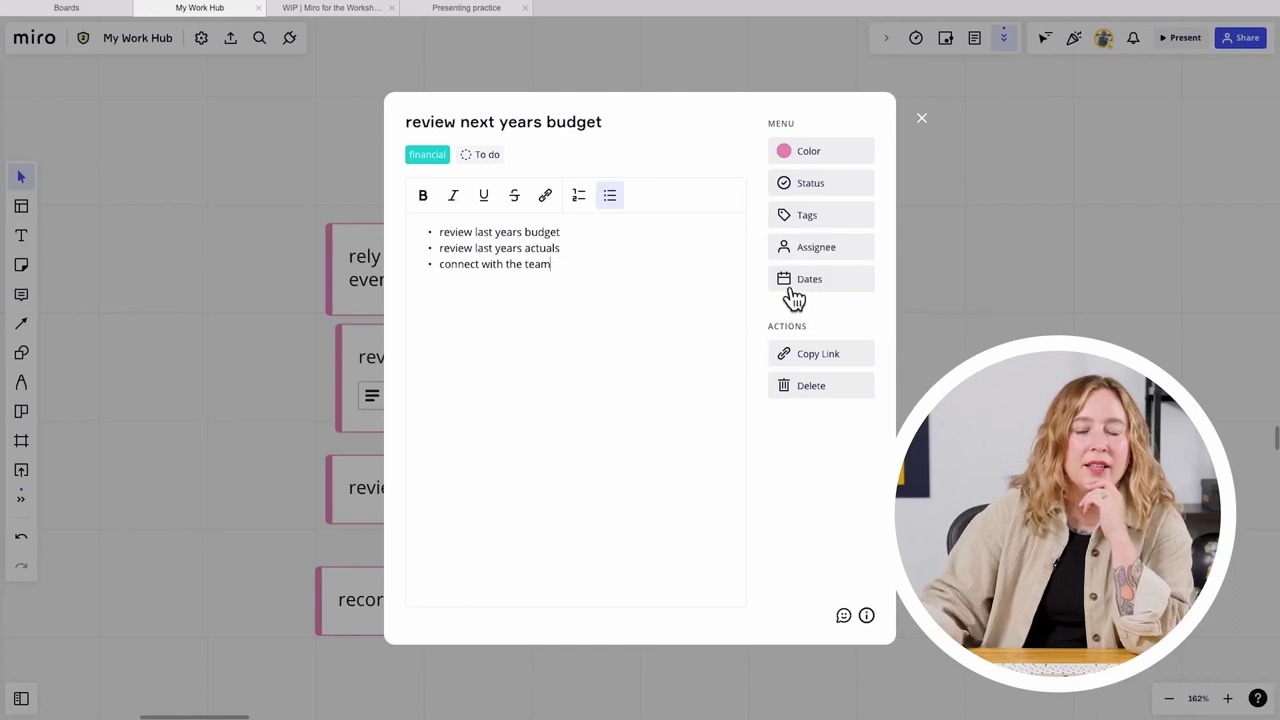
# Step: Set the budget card's due date to December 9, 2022, and close the card details
pyautogui.click(797, 283)
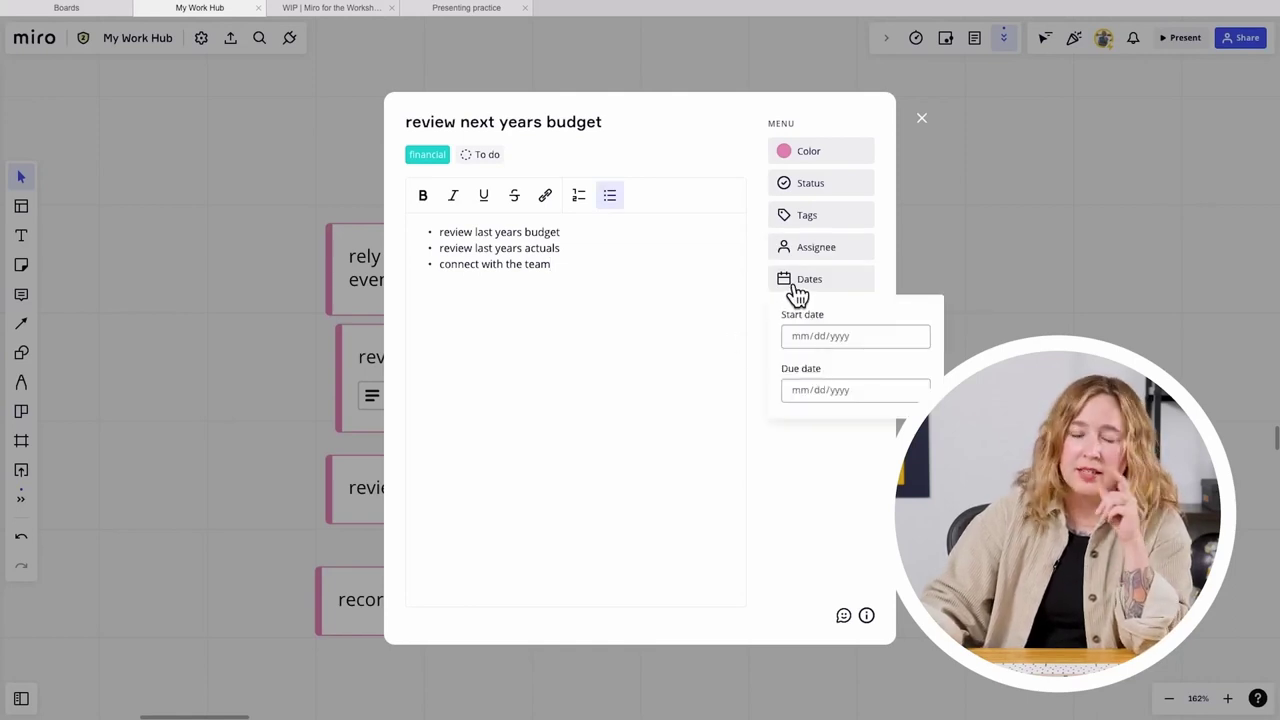
pyautogui.click(829, 385)
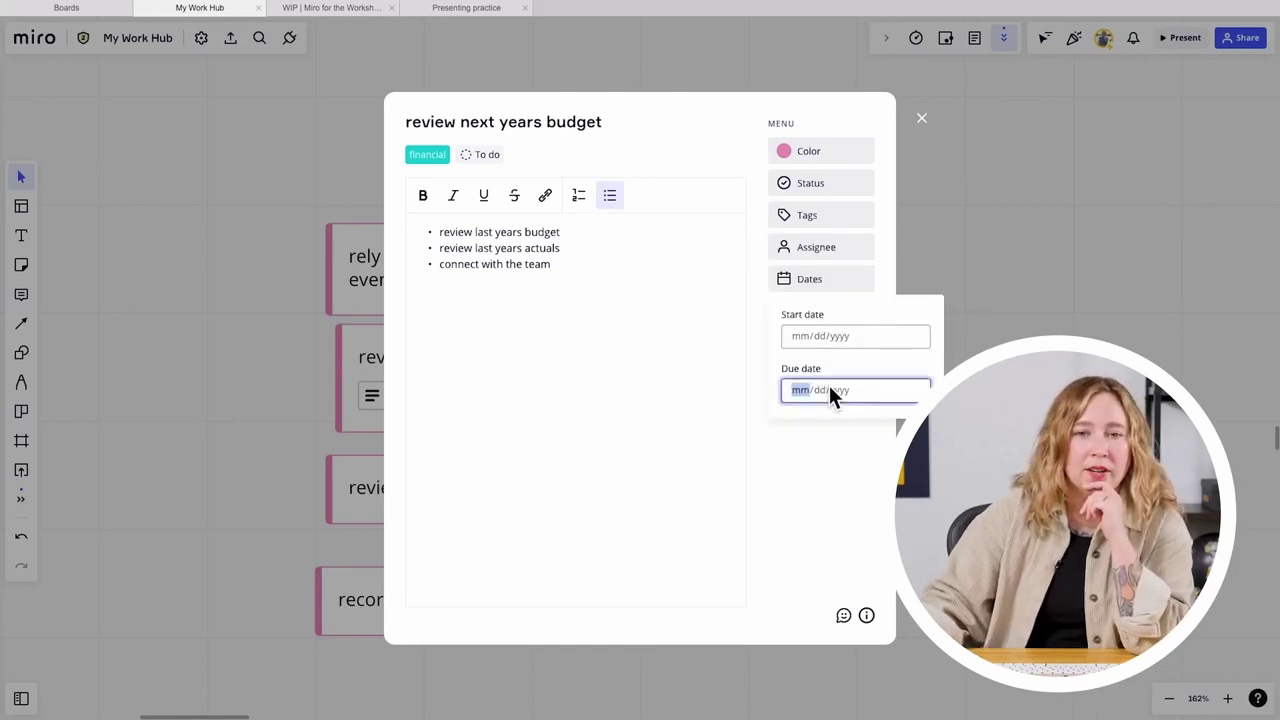
pyautogui.click(922, 419)
pyautogui.click(922, 419)
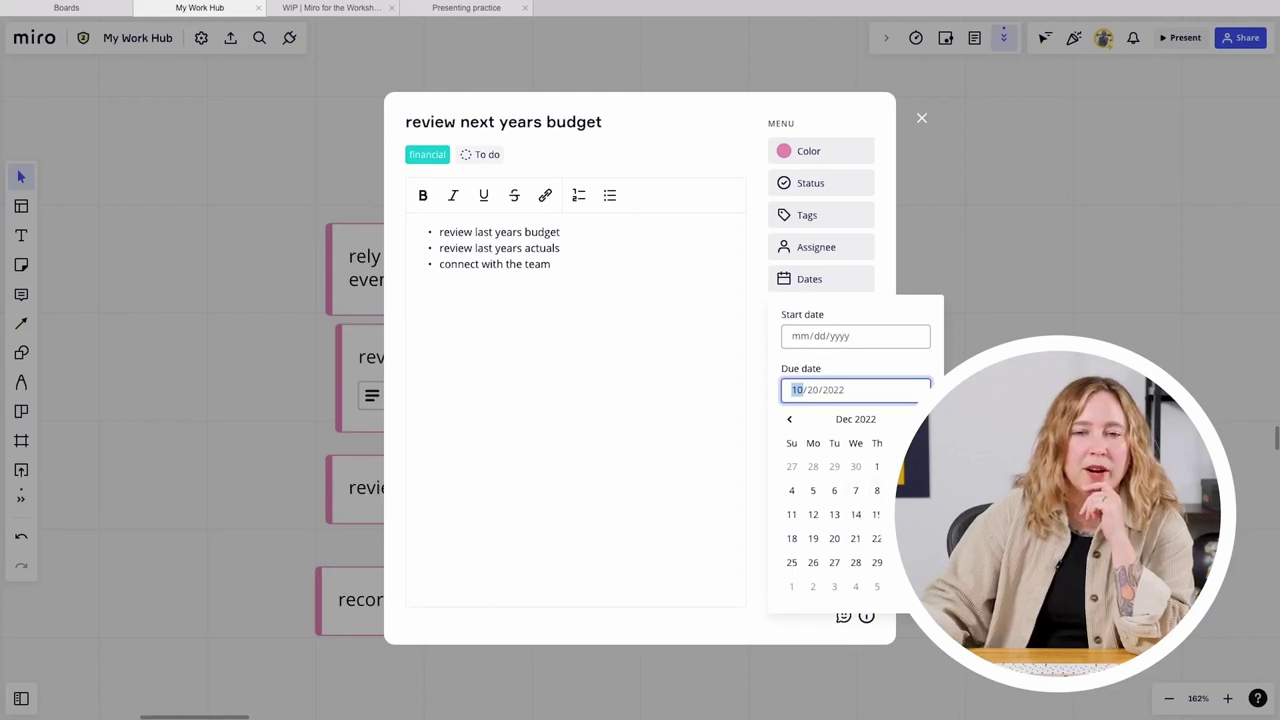
pyautogui.click(898, 490)
pyautogui.click(763, 489)
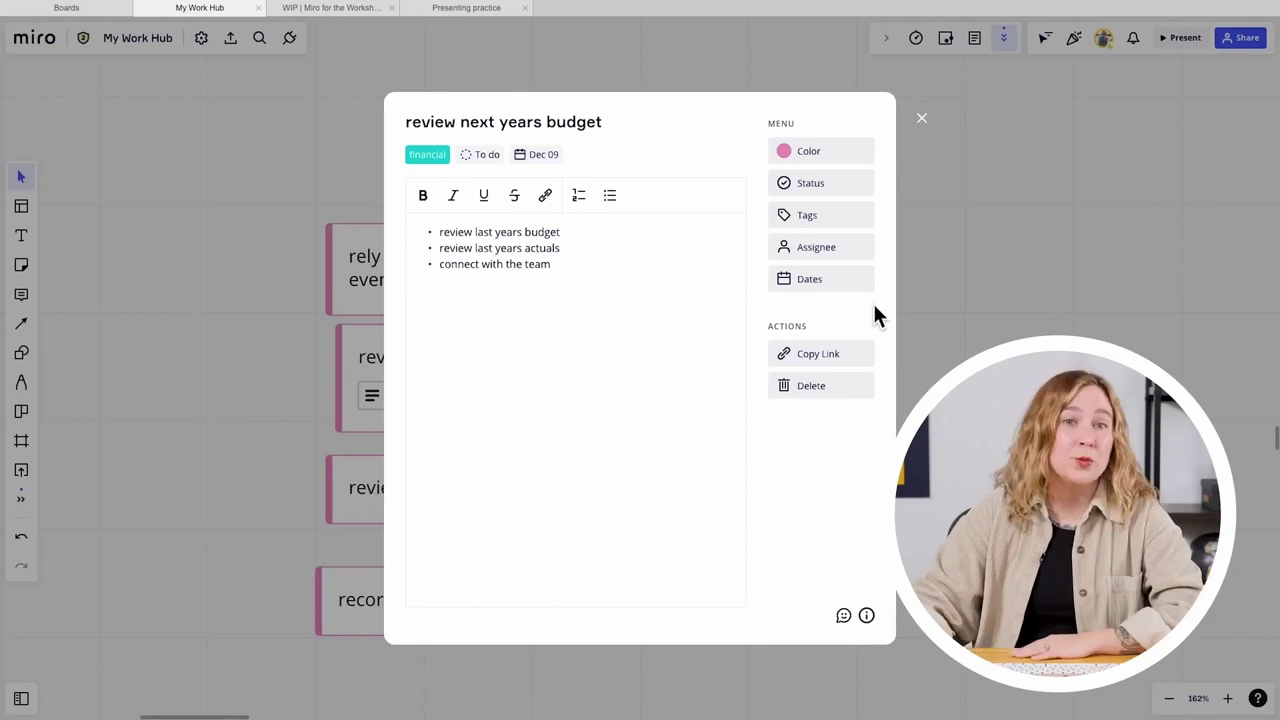
pyautogui.click(921, 120)
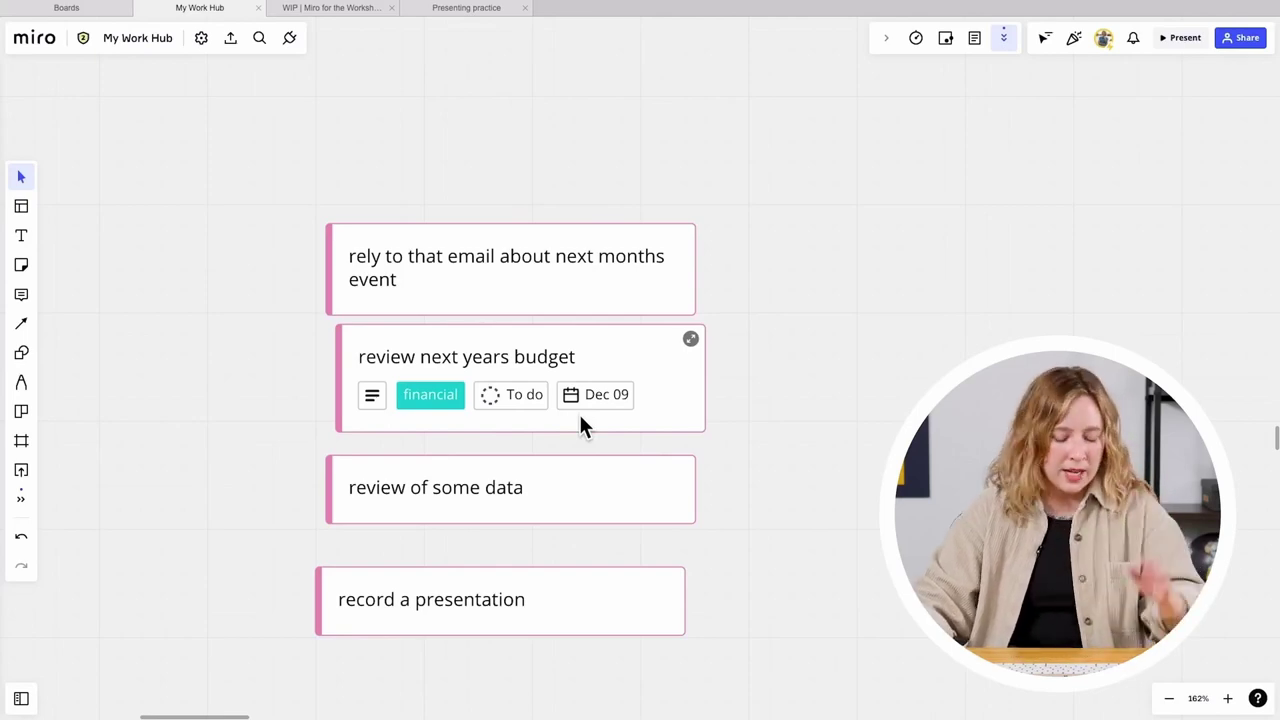
# Step: Move the "review next years budget" card into the Team lane, below "Data deep dive on site traffic"
pyautogui.scroll(-10, 565, 487)
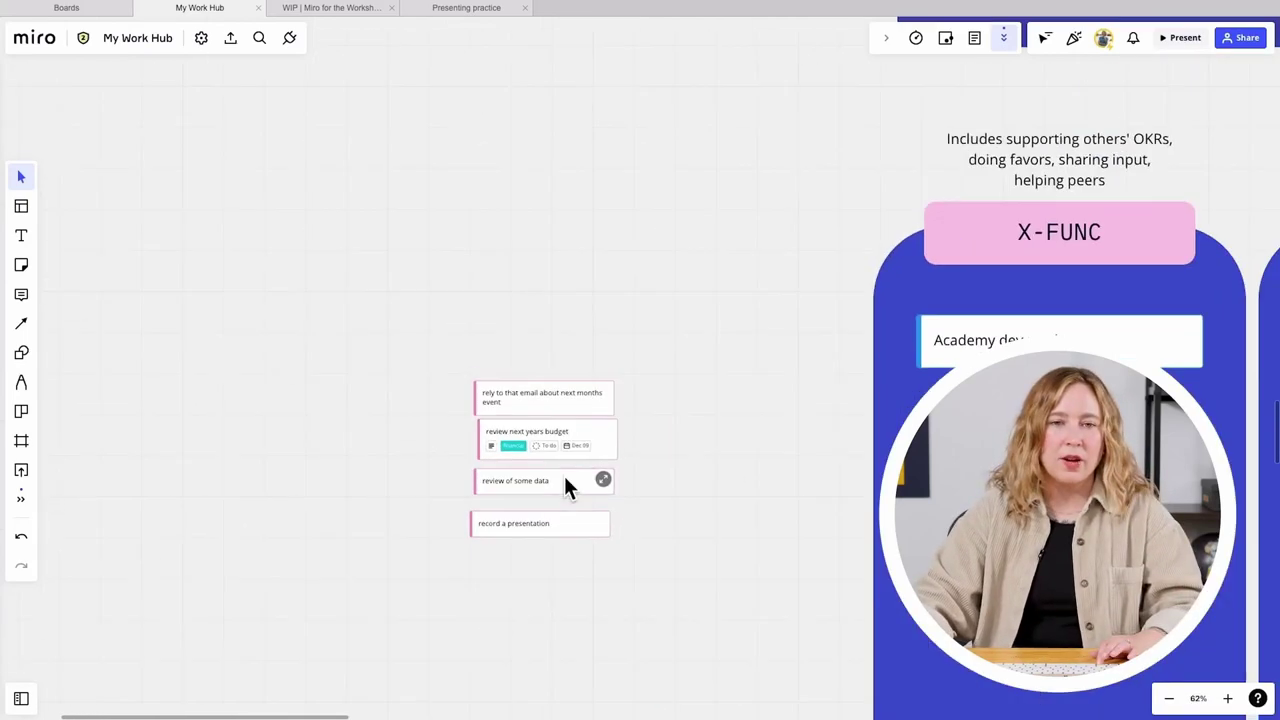
pyautogui.moveTo(613, 532); pyautogui.dragTo(506, 401)
pyautogui.moveTo(514, 508); pyautogui.dragTo(388, 590)
pyautogui.moveTo(871, 566); pyautogui.dragTo(451, 491)
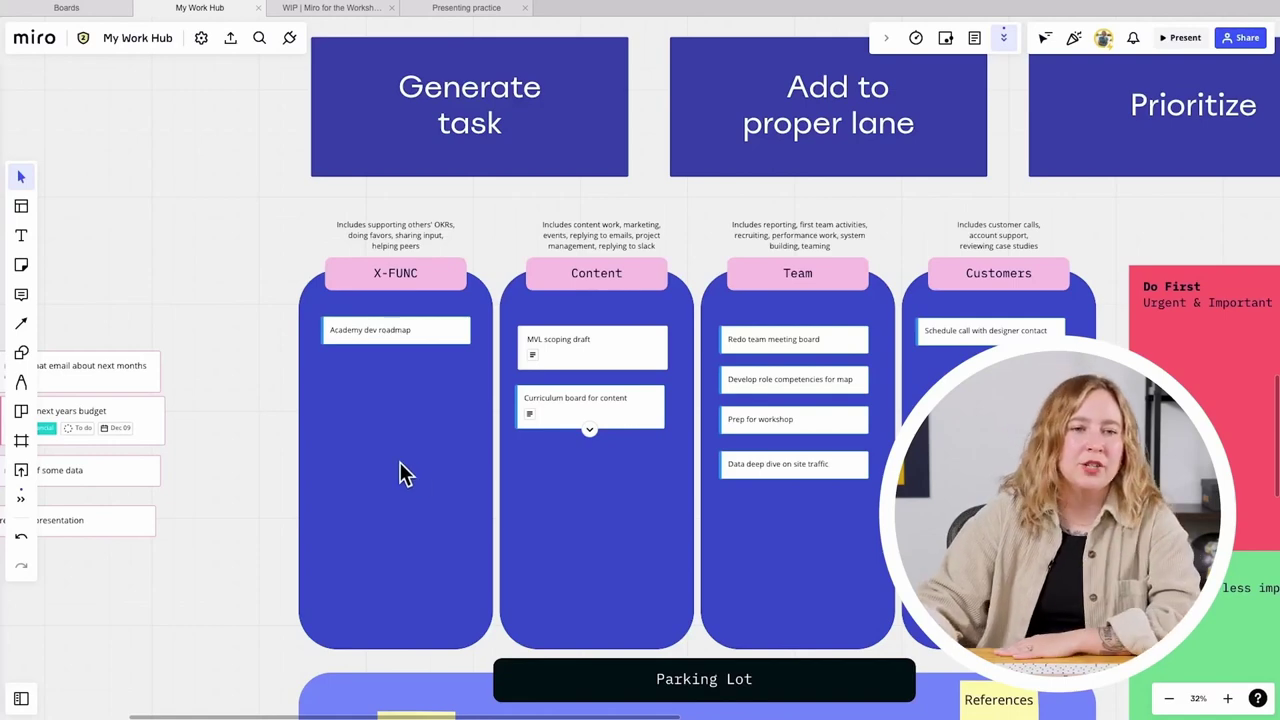
pyautogui.moveTo(212, 428); pyautogui.dragTo(272, 422)
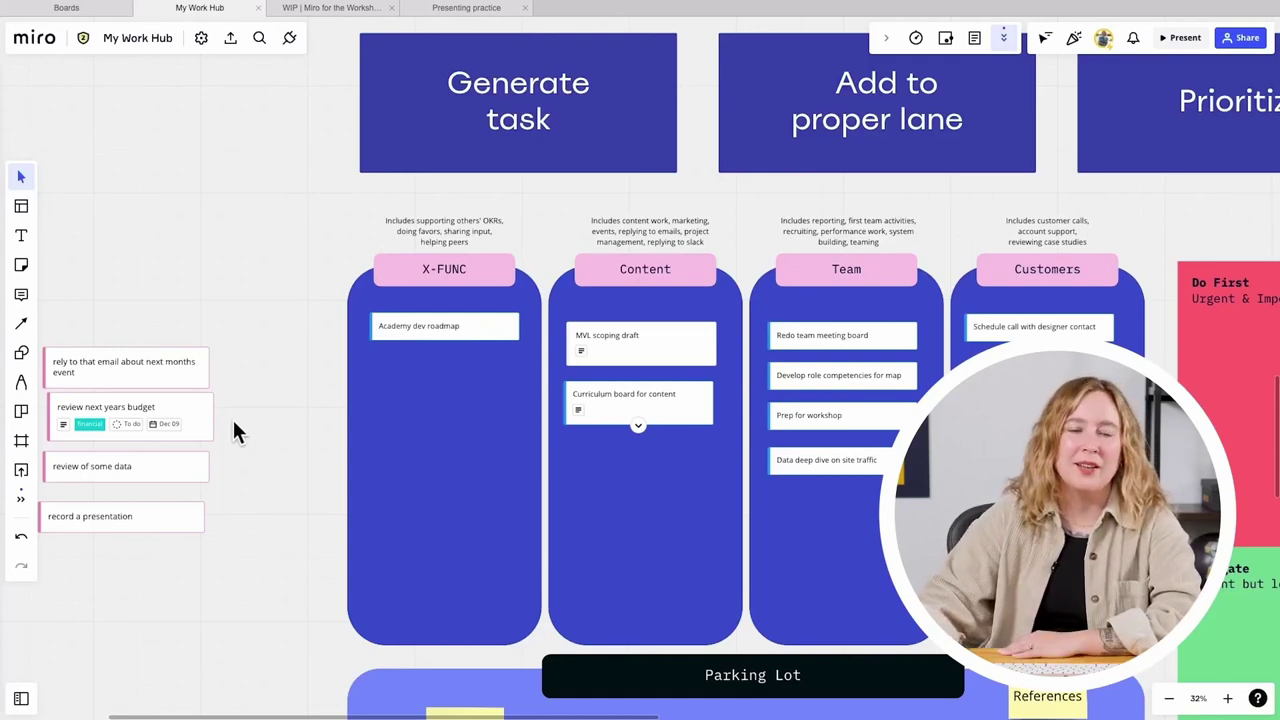
pyautogui.moveTo(185, 420); pyautogui.dragTo(872, 535)
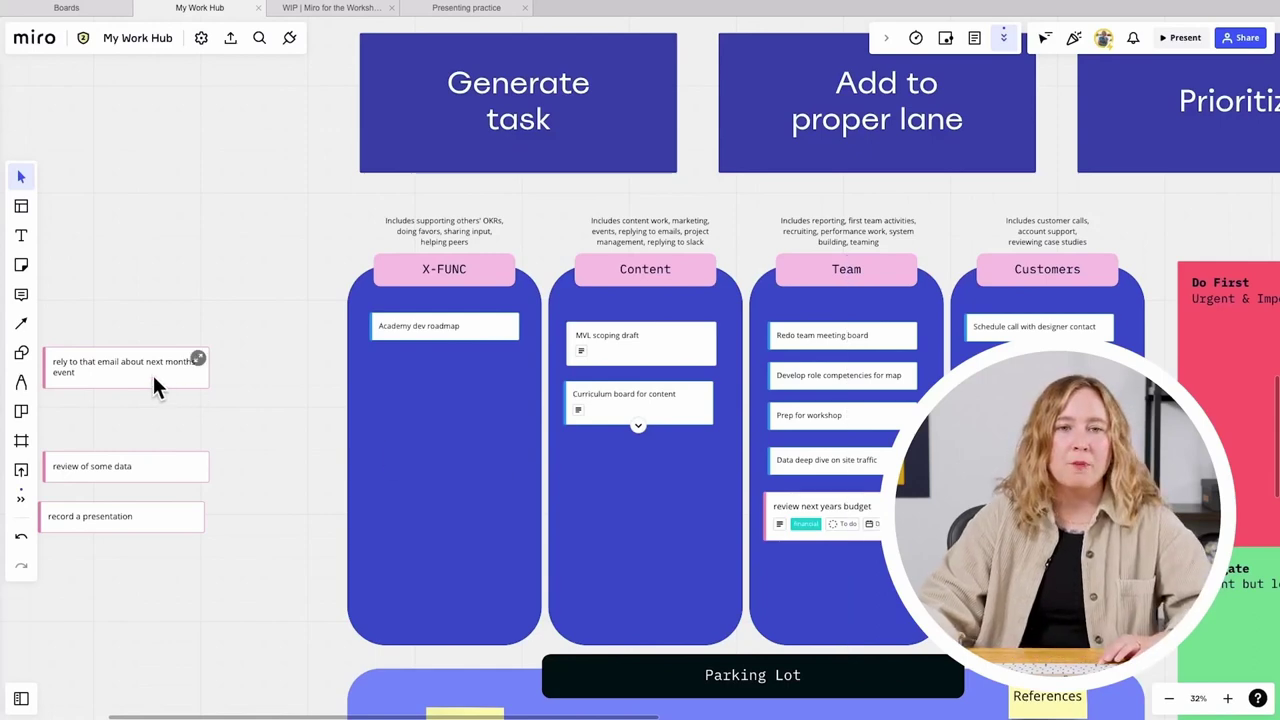
# Step: Place the "rely to that email" card in the Content lane, "review of some data" in X-FUNC and "record a presentation" in Customers
pyautogui.scroll(3, 152, 372)
pyautogui.moveTo(205, 378); pyautogui.dragTo(762, 456)
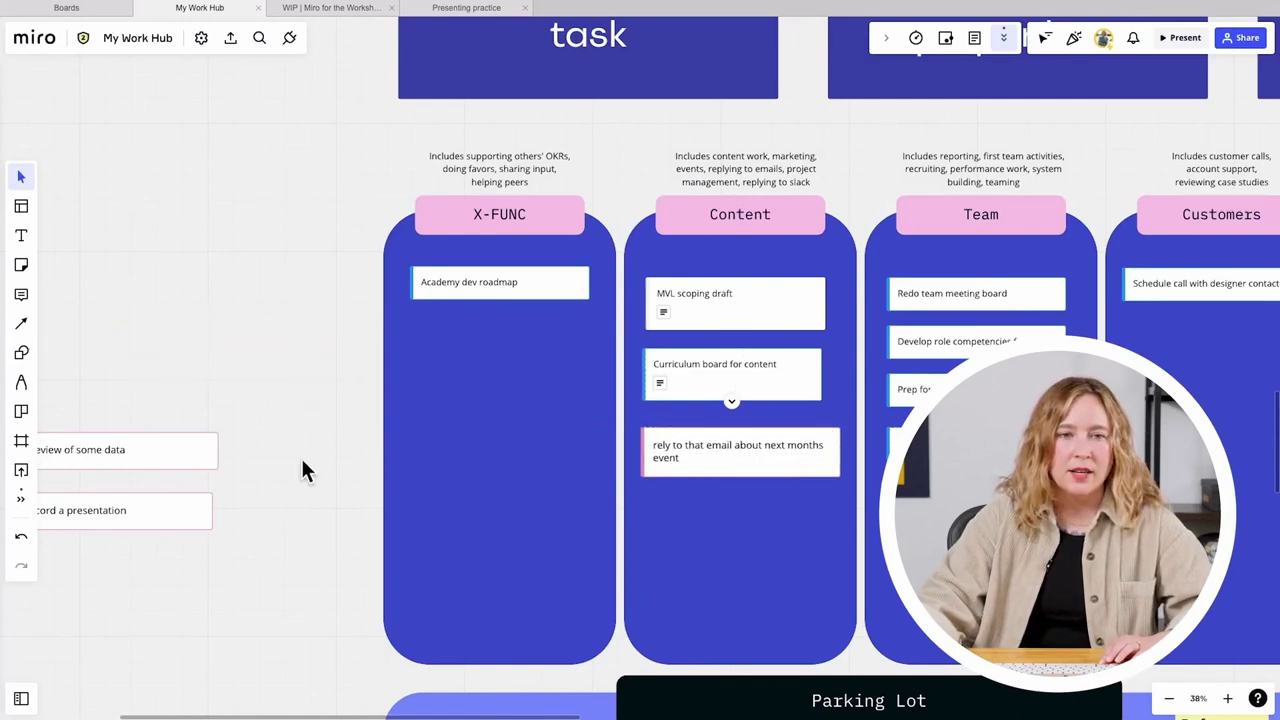
pyautogui.scroll(-2, 285, 460)
pyautogui.moveTo(141, 454); pyautogui.dragTo(492, 364)
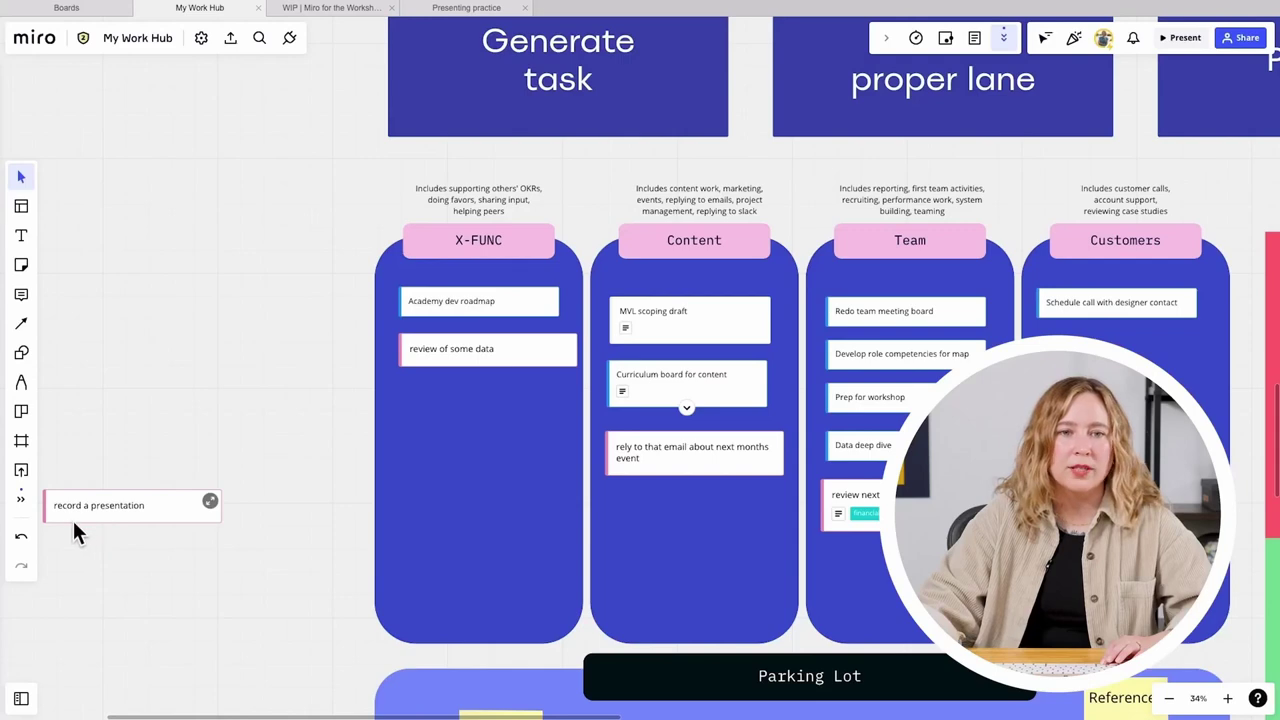
pyautogui.moveTo(80, 515); pyautogui.dragTo(1138, 352)
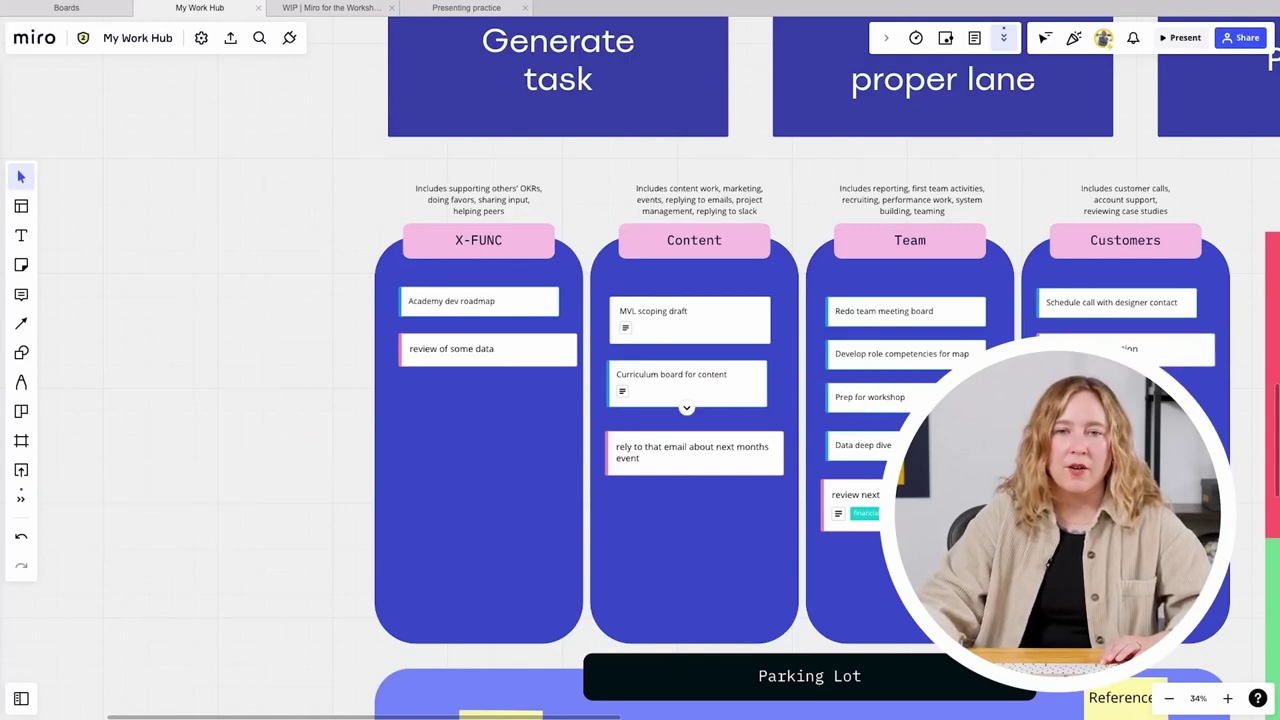
# Step: Examine the sorted work lanes with their descriptions and the four-quadrant priority matrix beside them
pyautogui.hscroll(2, 863, 463)
pyautogui.hscroll(5, 800, 437)
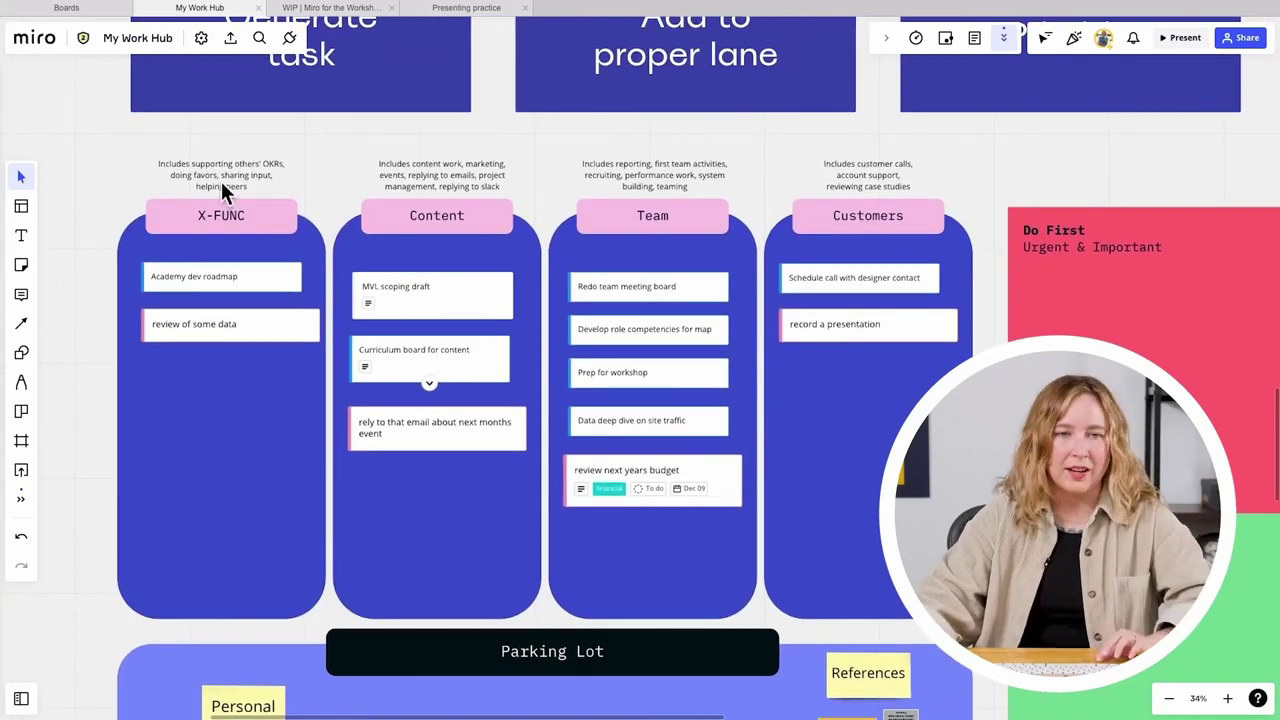
pyautogui.scroll(5, 219, 181)
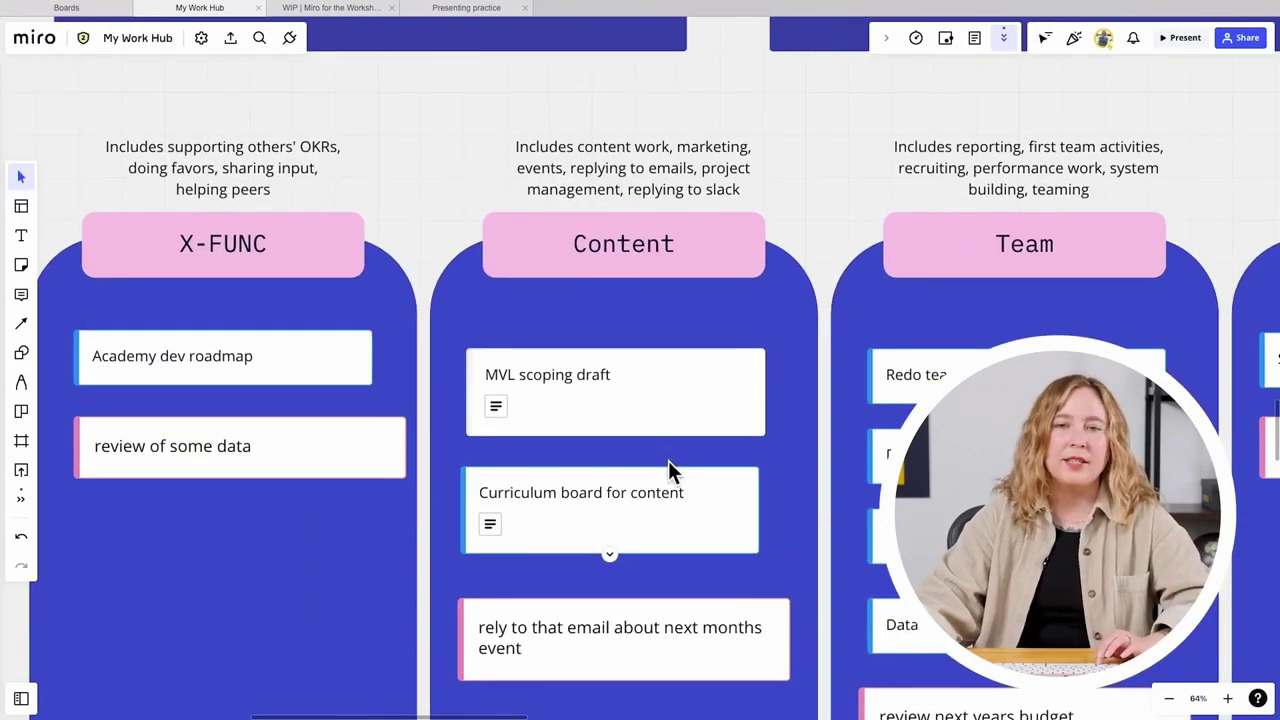
pyautogui.scroll(-5, 743, 507)
pyautogui.hscroll(3, 893, 410)
pyautogui.hscroll(3, 893, 410)
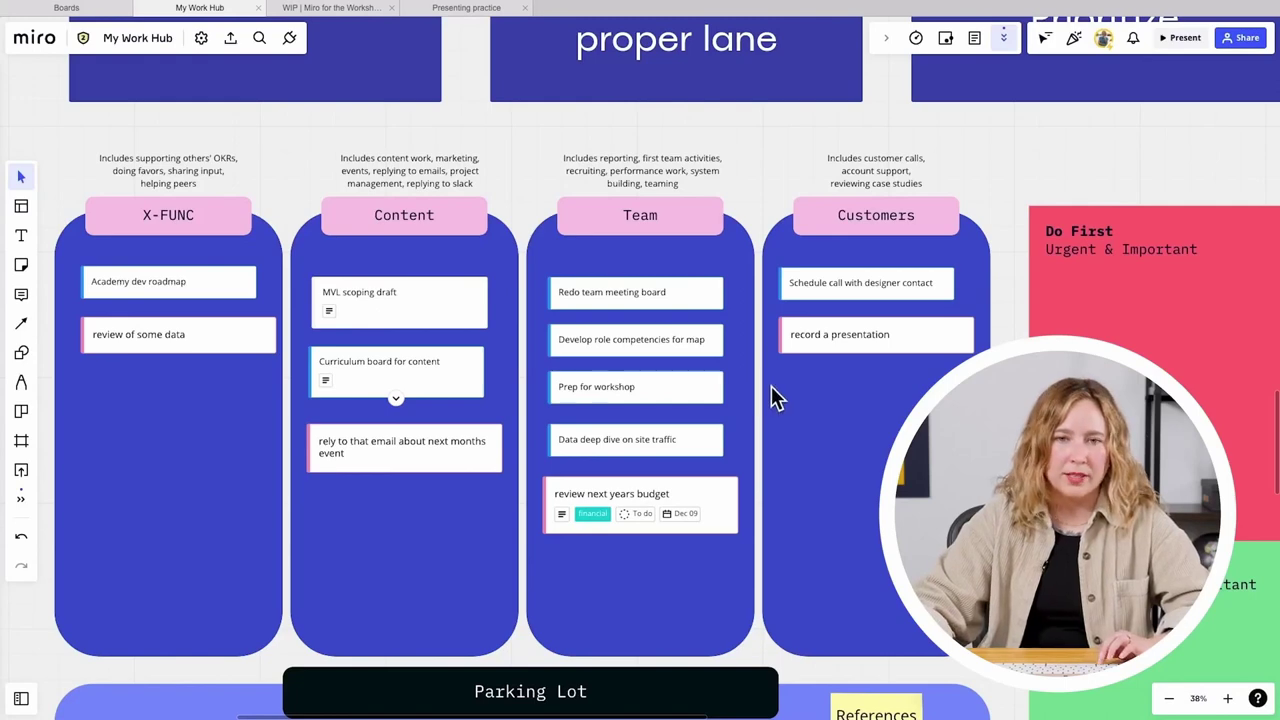
pyautogui.moveTo(871, 443); pyautogui.dragTo(560, 429)
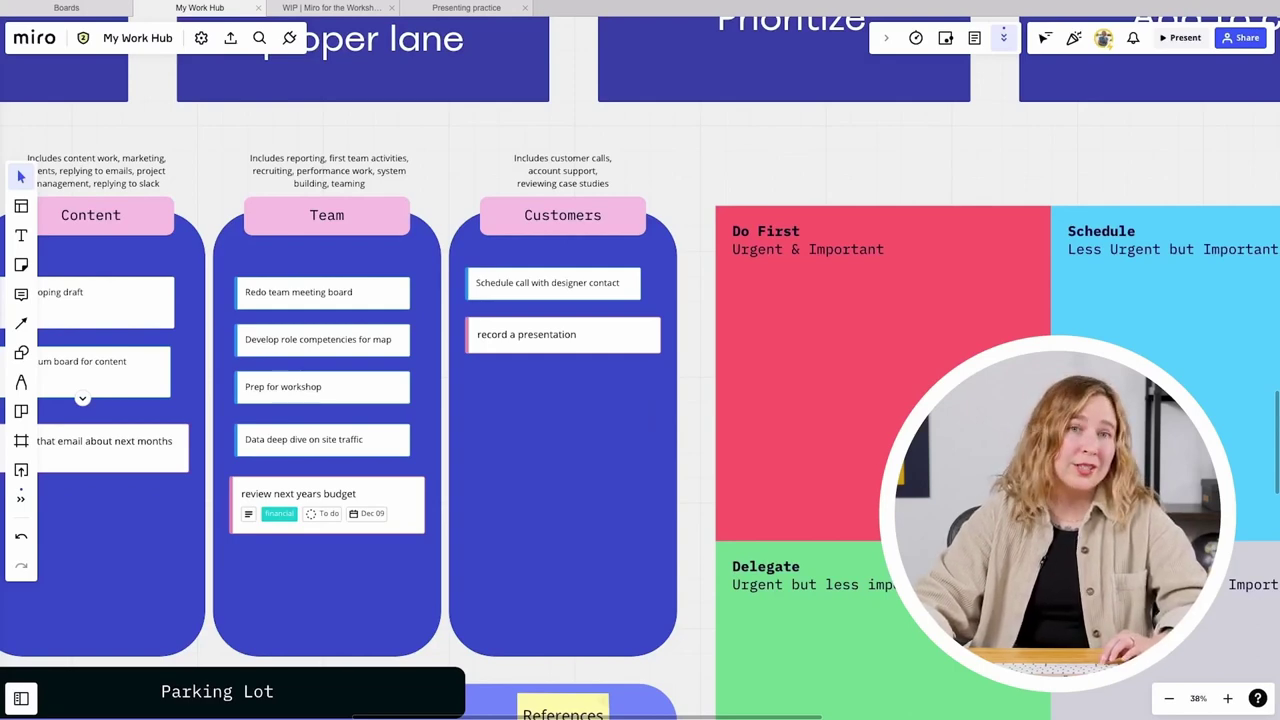
pyautogui.scroll(-3, 882, 448)
pyautogui.moveTo(871, 474); pyautogui.dragTo(851, 453)
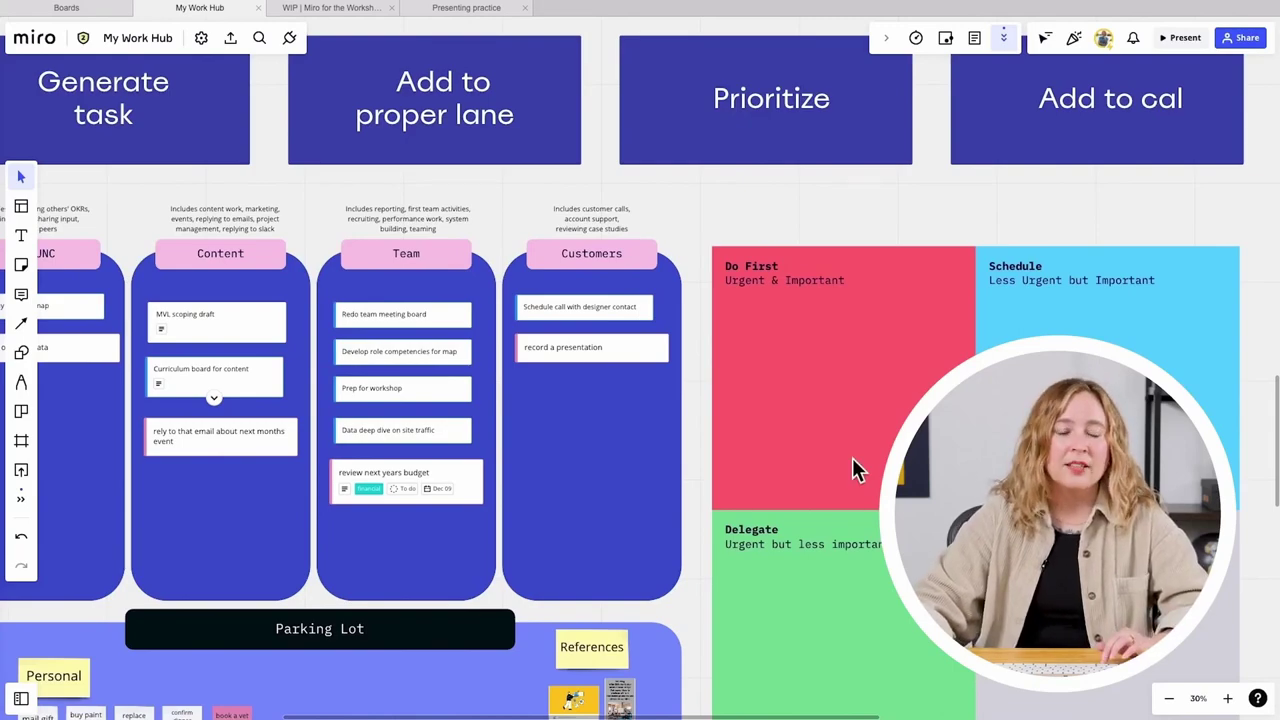
# Step: Prioritize two cards in the matrix: "record a presentation" under Do First and "review next years budget" under Schedule
pyautogui.scroll(3, 560, 404)
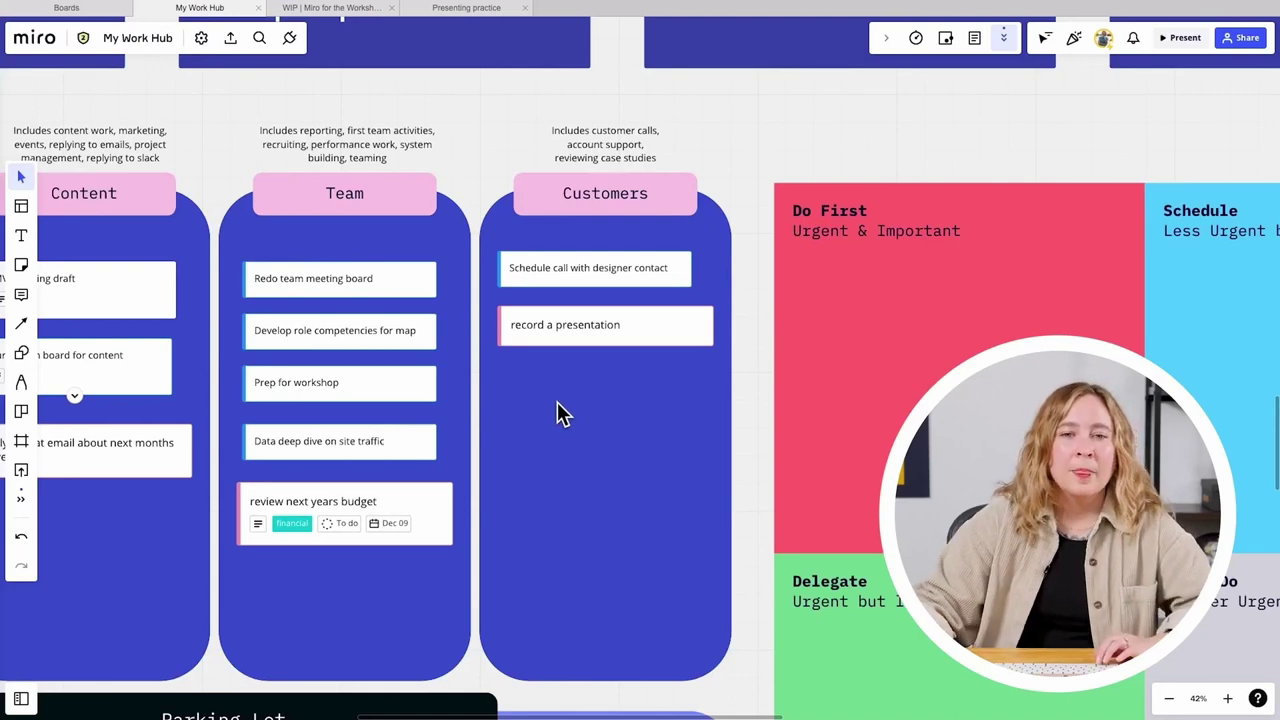
pyautogui.scroll(-2, 560, 414)
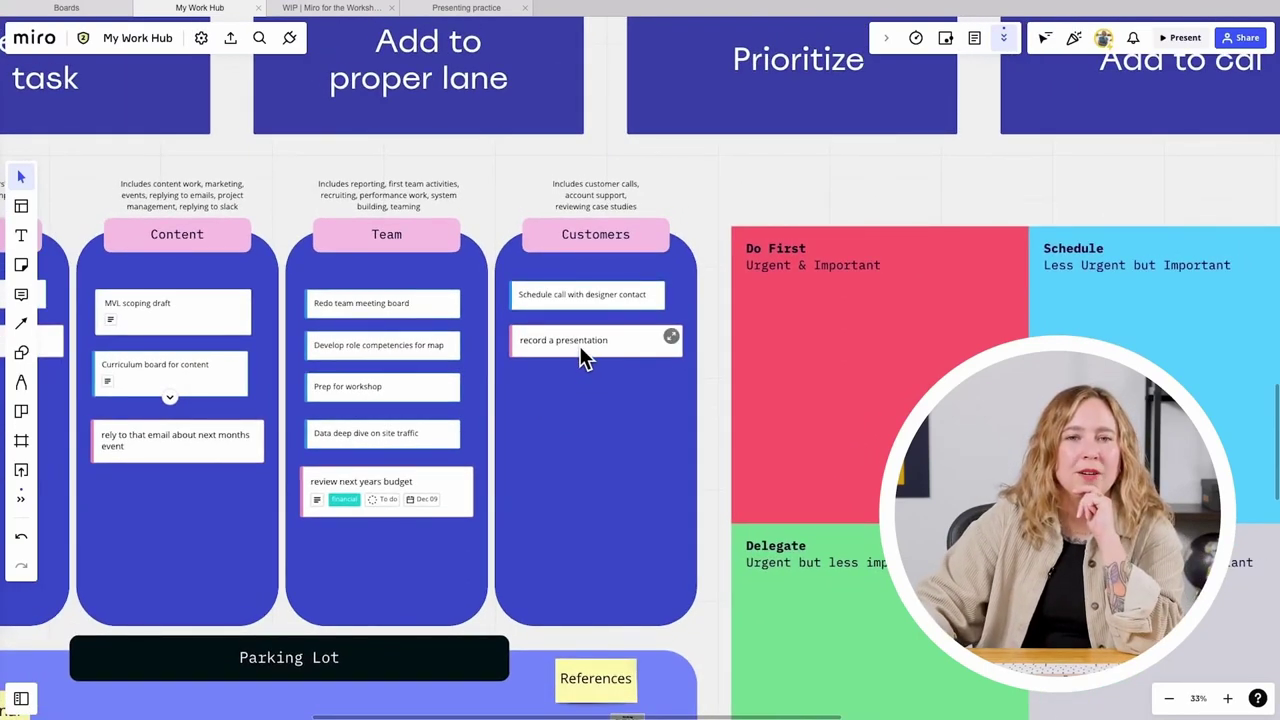
pyautogui.moveTo(585, 360); pyautogui.dragTo(834, 338)
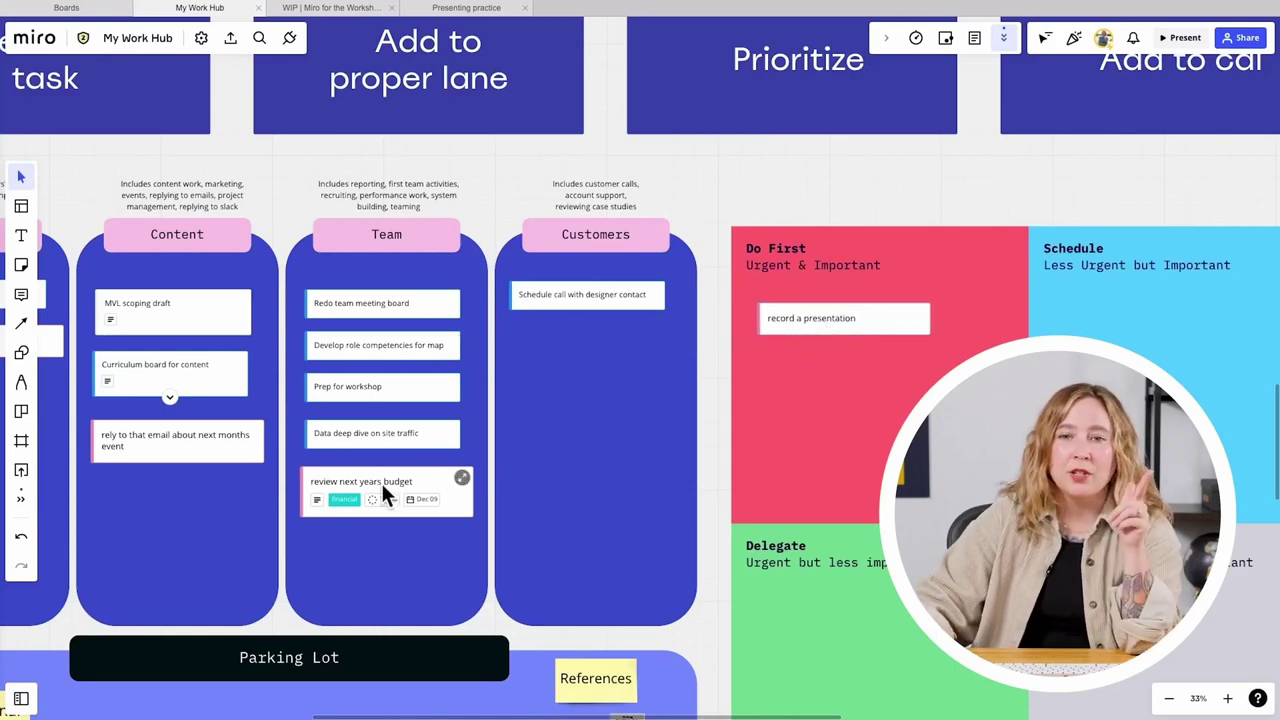
pyautogui.moveTo(381, 483); pyautogui.dragTo(1143, 318)
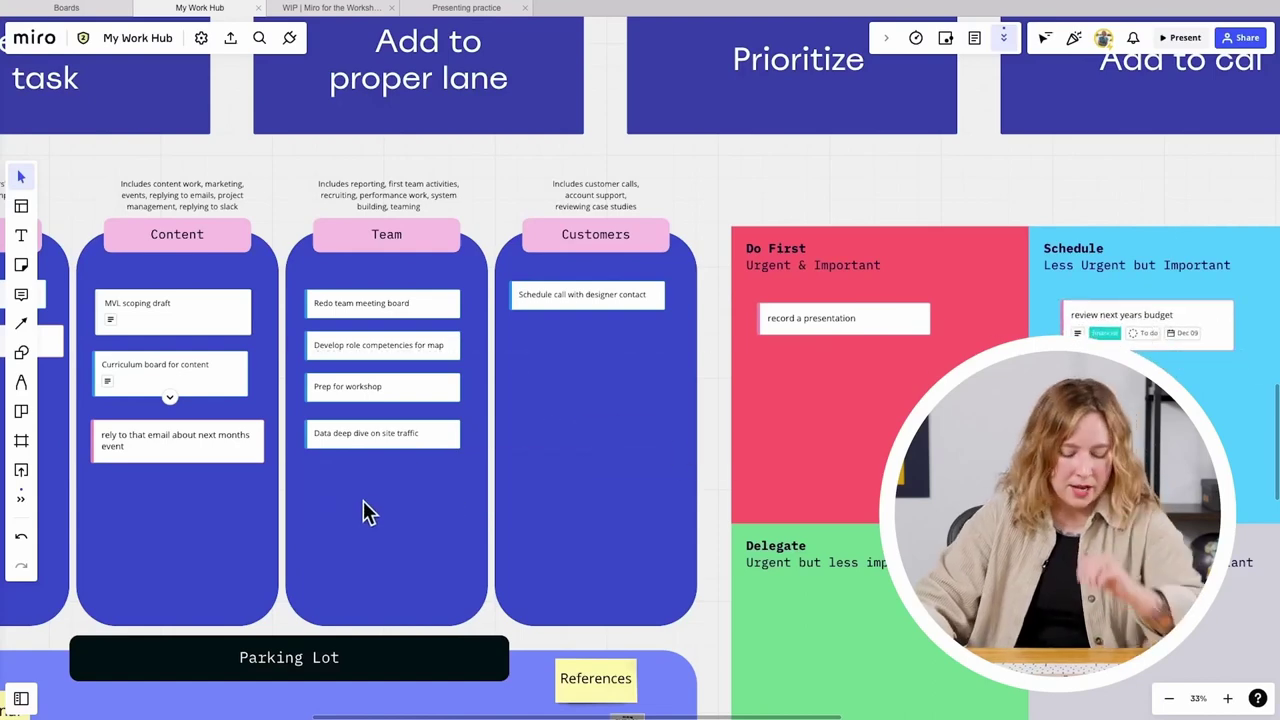
# Step: Move the "Schedule call with designer contact" card from the Customers lane into the Delegate quadrant of the matrix
pyautogui.scroll(3, 452, 342)
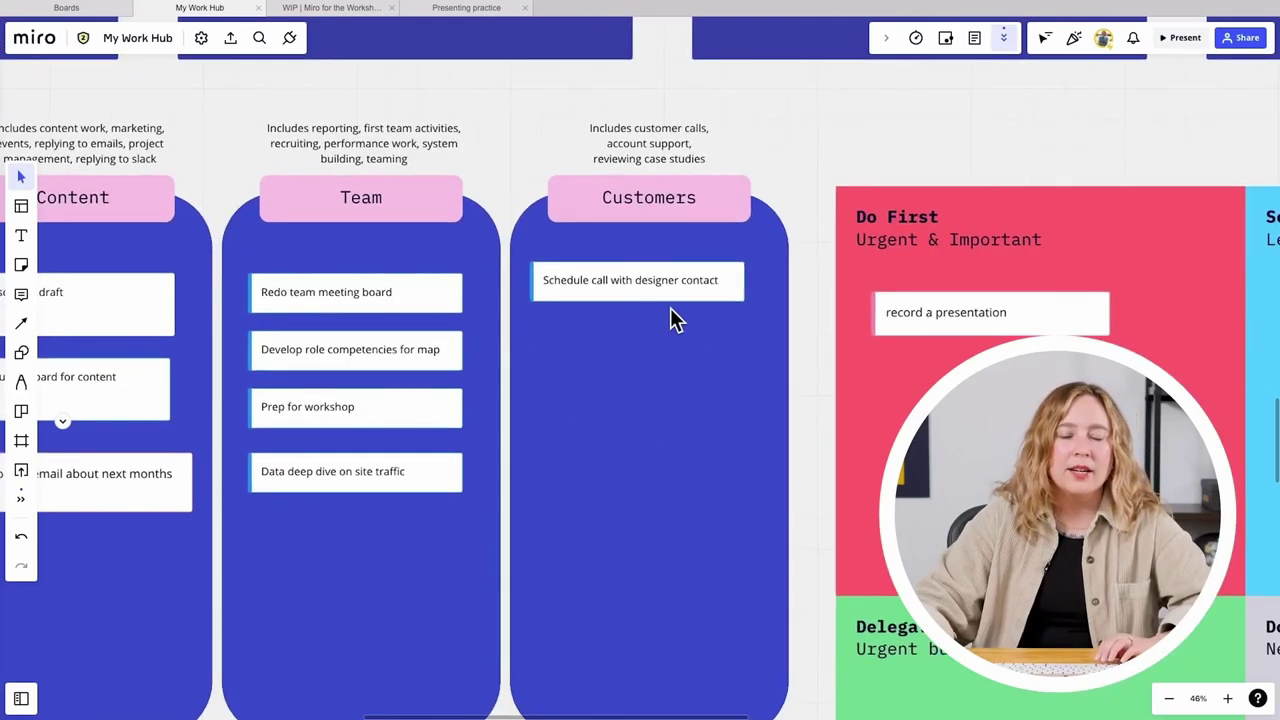
pyautogui.scroll(-3, 680, 312)
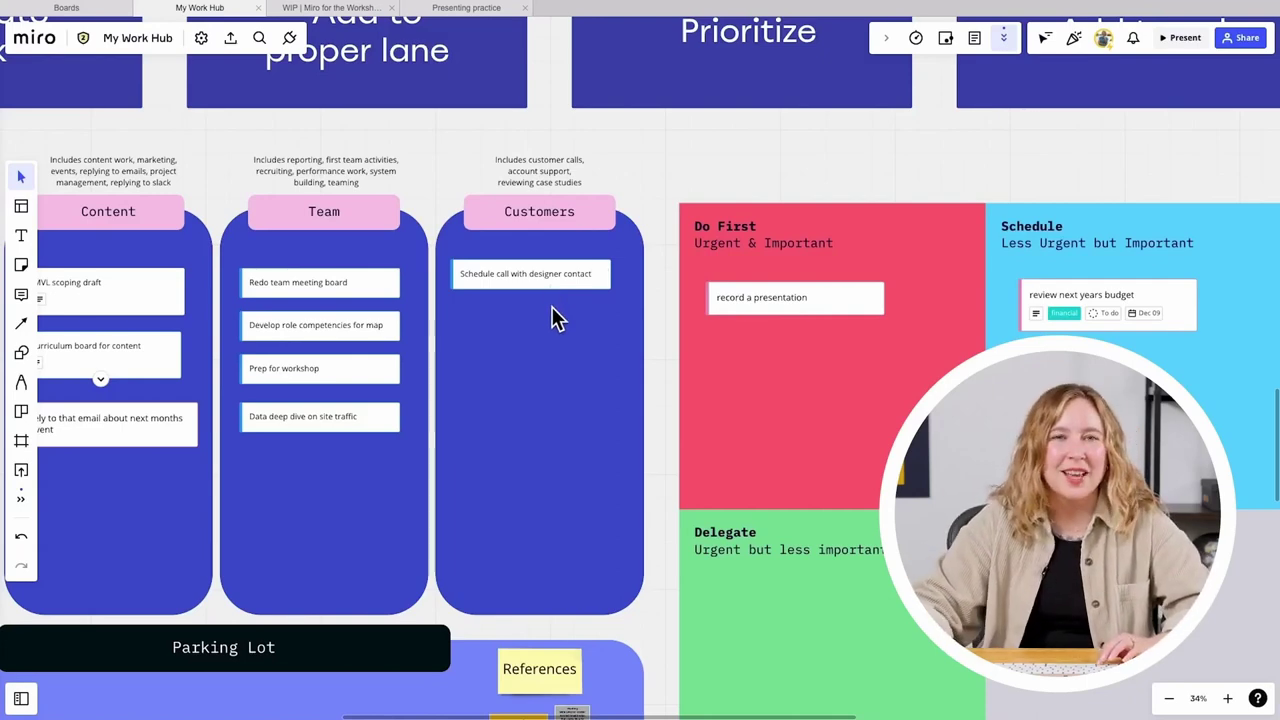
pyautogui.scroll(-2, 553, 316)
pyautogui.scroll(-2, 553, 316)
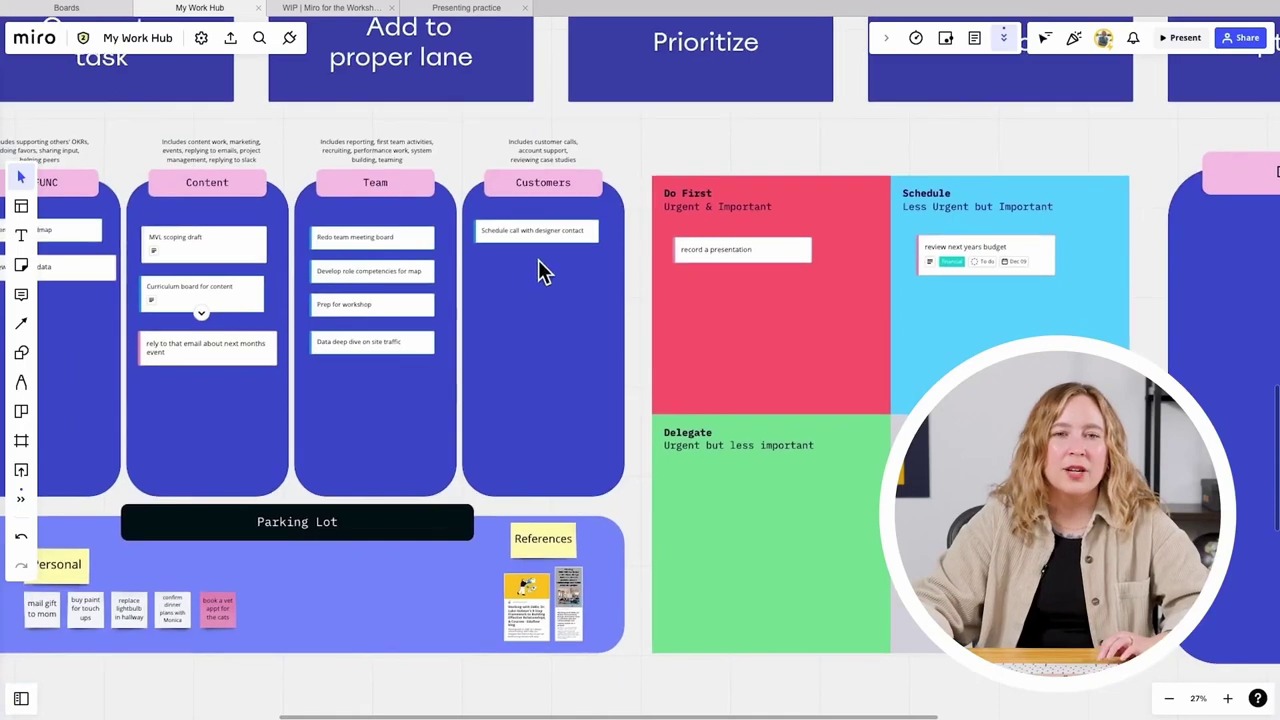
pyautogui.moveTo(522, 242); pyautogui.dragTo(746, 484)
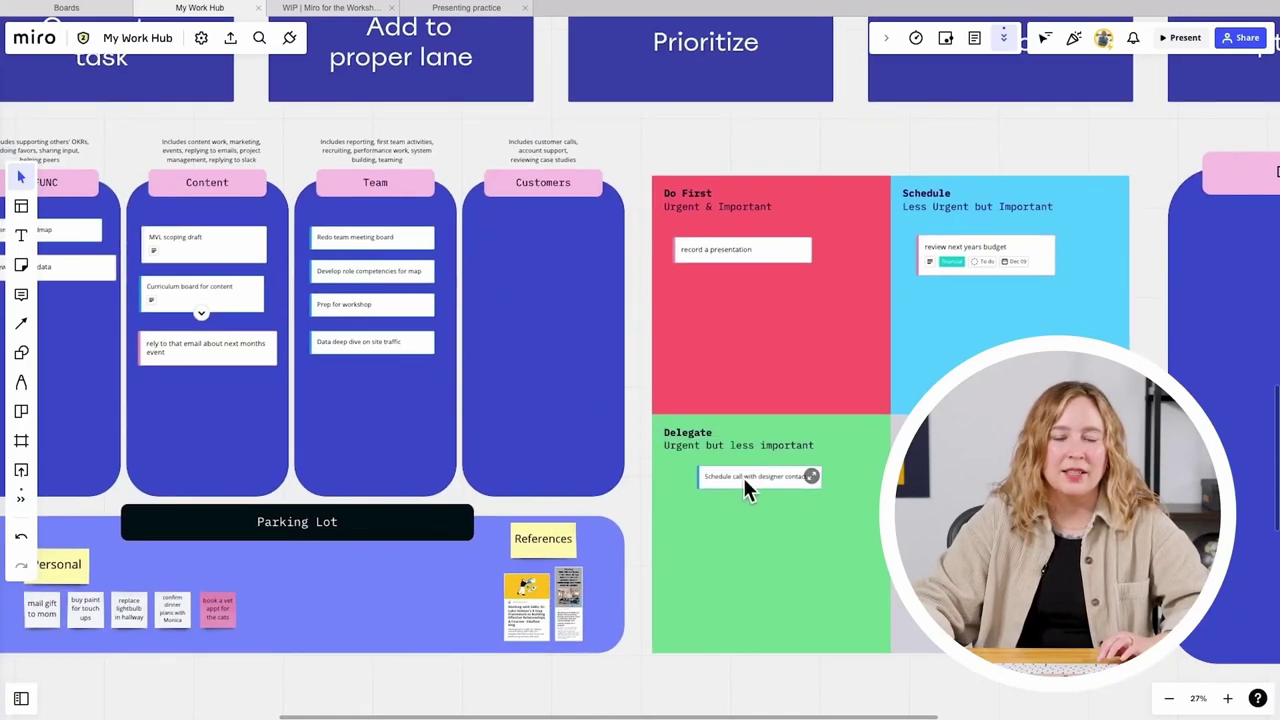
# Step: Search the template library for "eisenhower", preview the Eisenhower Matrix template and return to the board without adding it
pyautogui.moveTo(945, 378); pyautogui.dragTo(609, 380)
pyautogui.scroll(3, 436, 314)
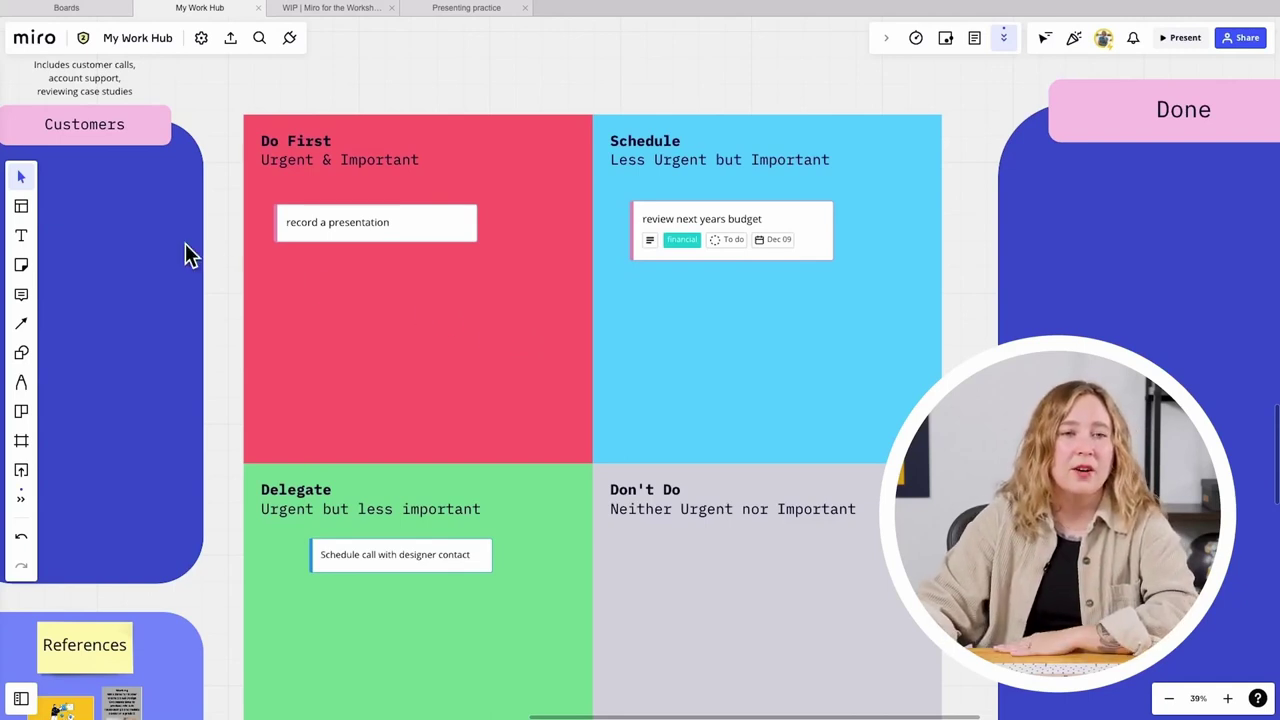
pyautogui.click(21, 208)
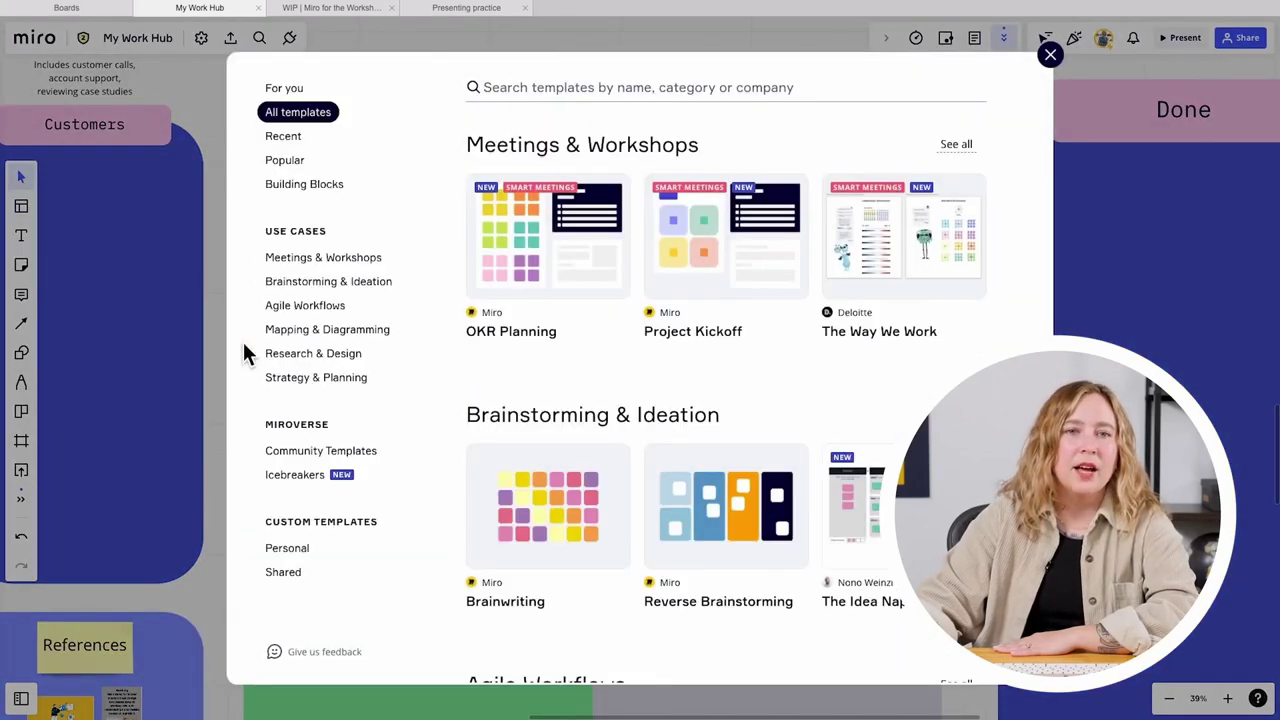
pyautogui.click(597, 90)
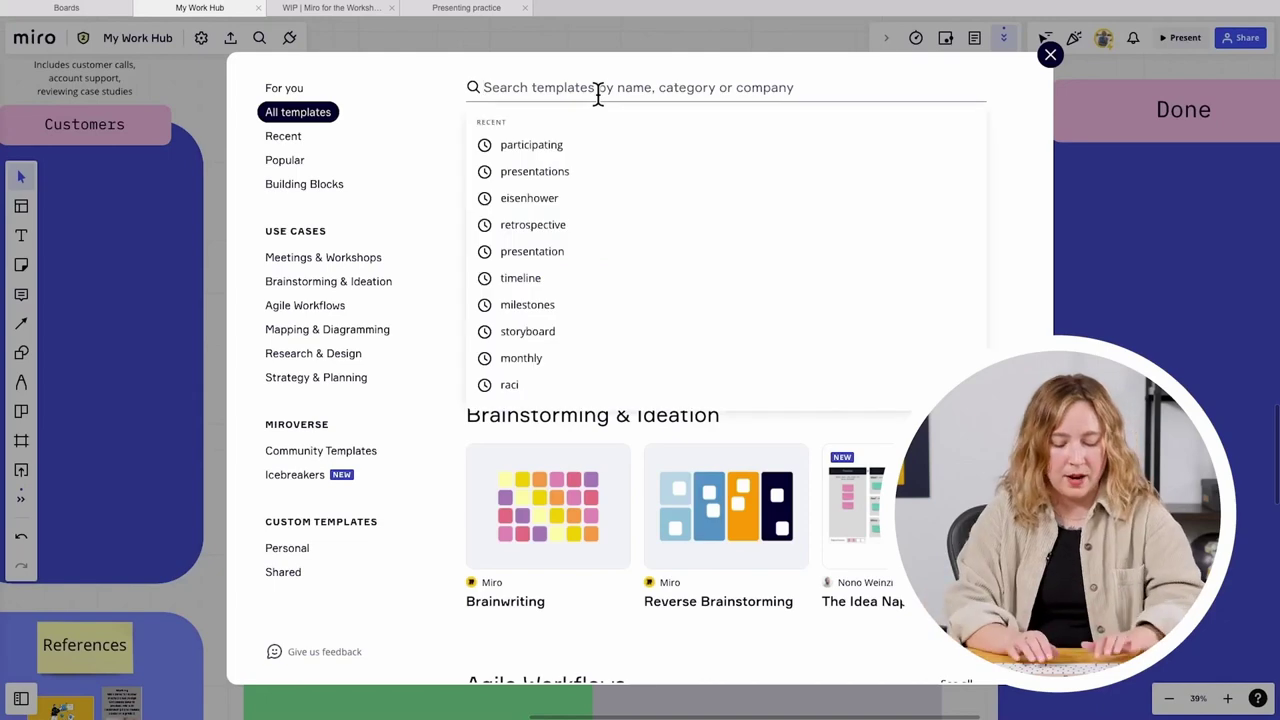
pyautogui.write('eisenhower')
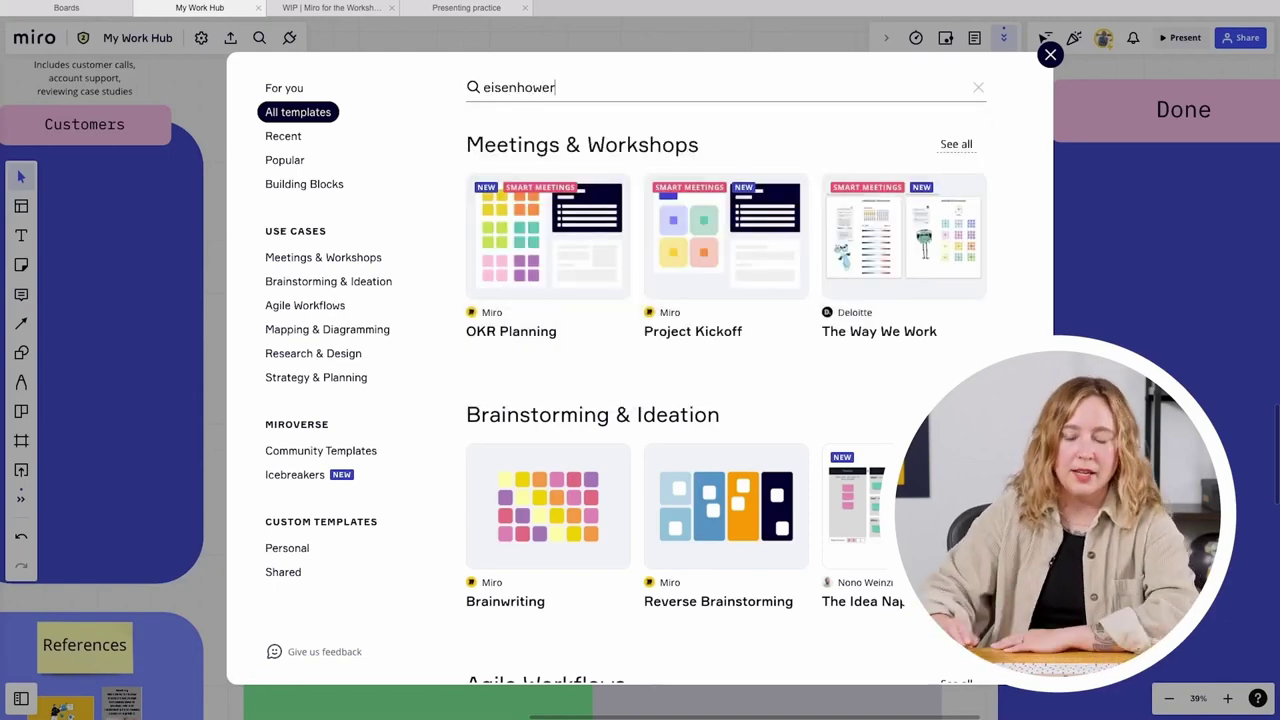
pyautogui.press('Return')
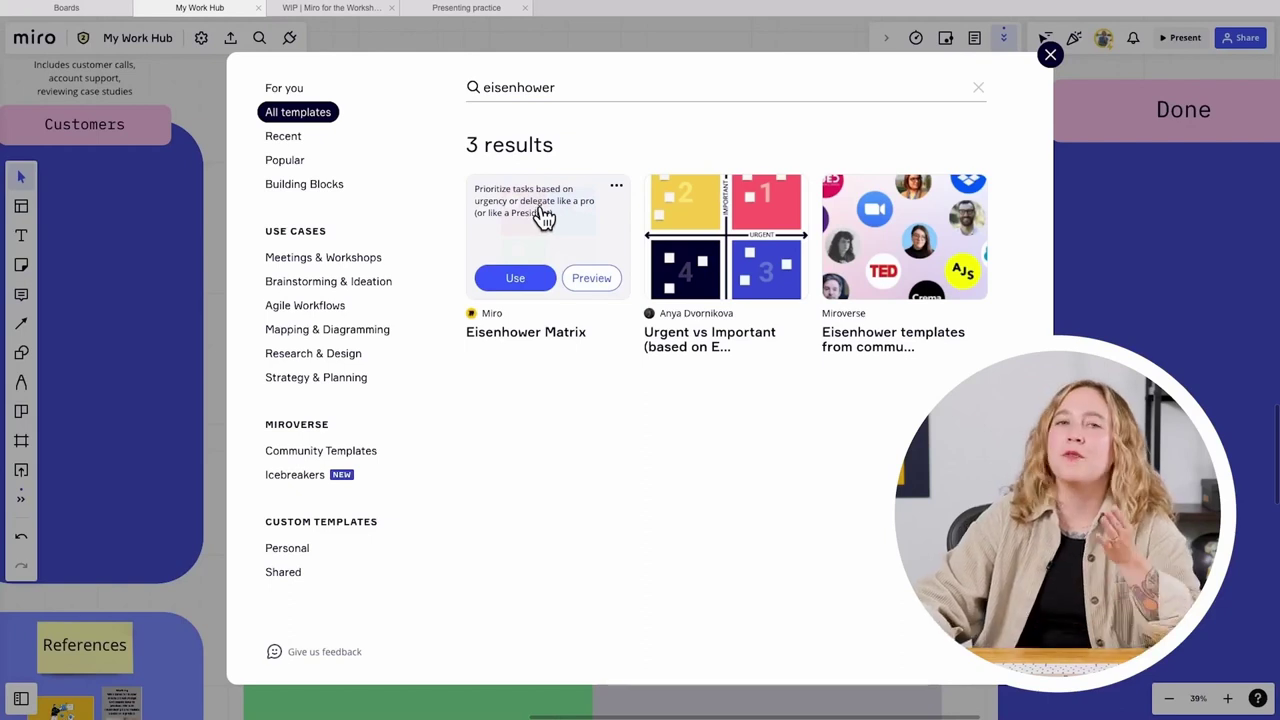
pyautogui.click(587, 279)
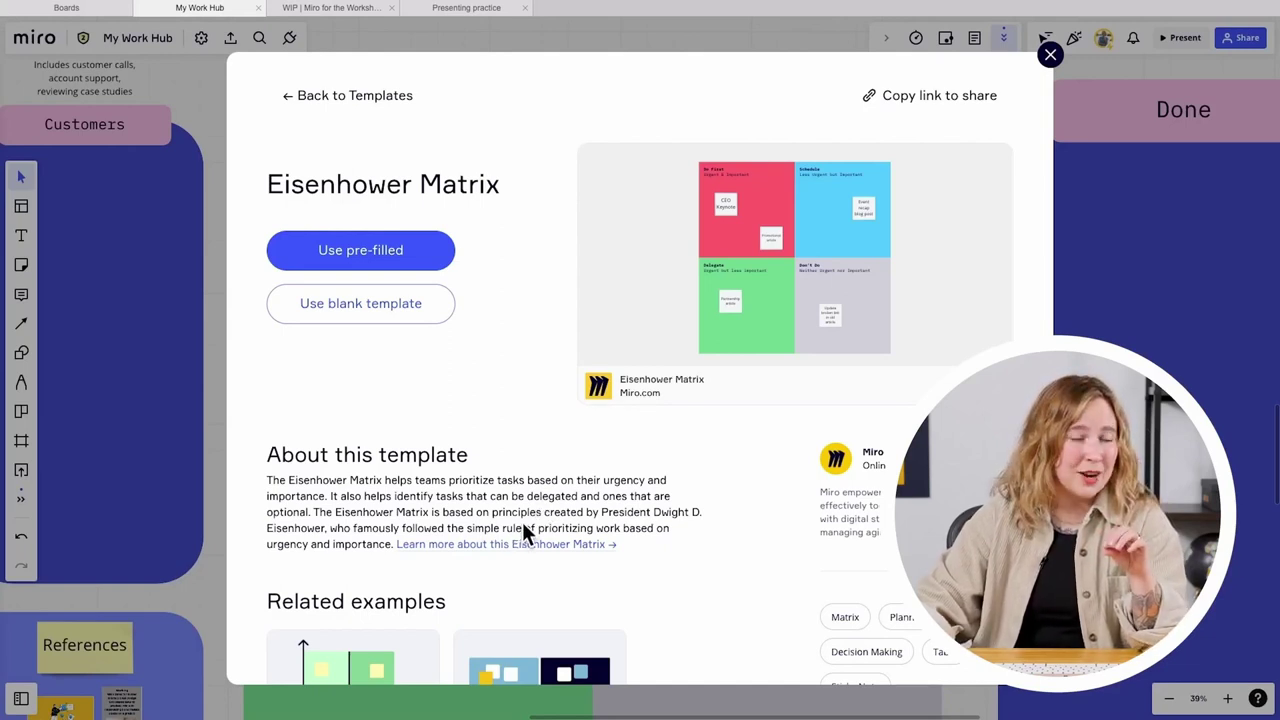
pyautogui.click(1050, 55)
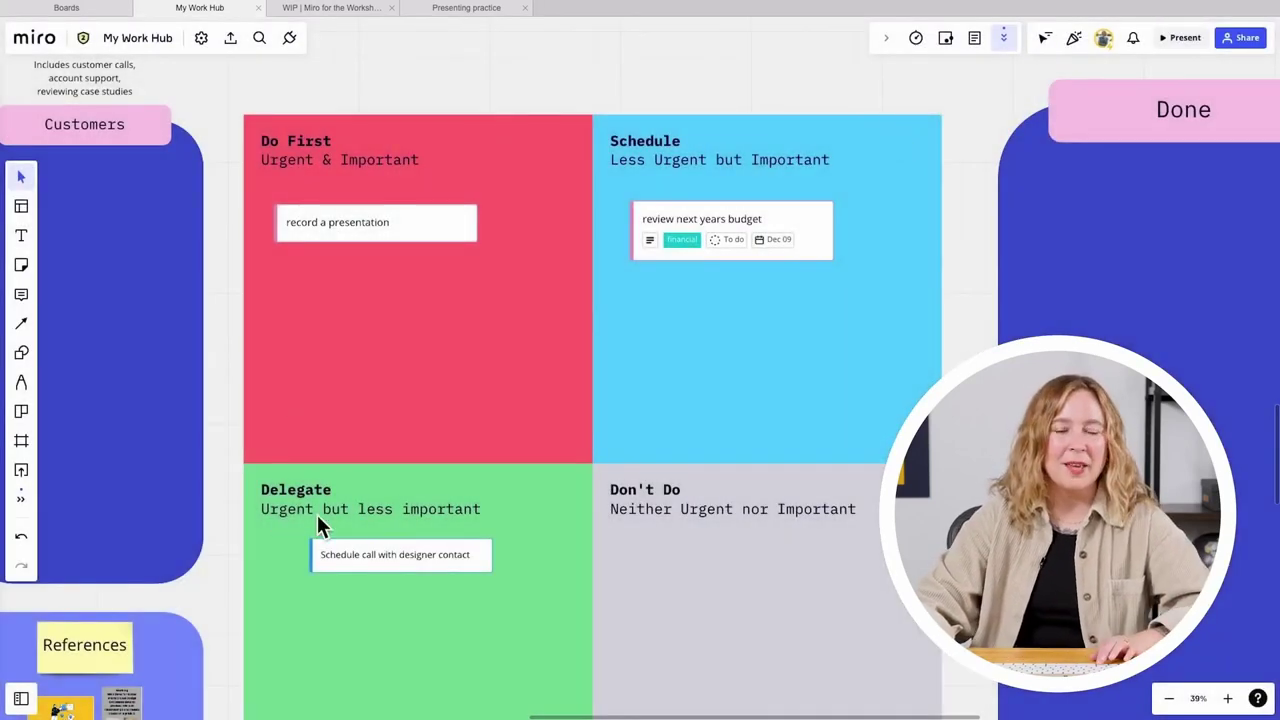
# Step: View the whole work hub, switch to the "WIP | Miro for the Workshop Leader" board and examine its course outline and notes frames
pyautogui.hotkey('ctrl', '-')
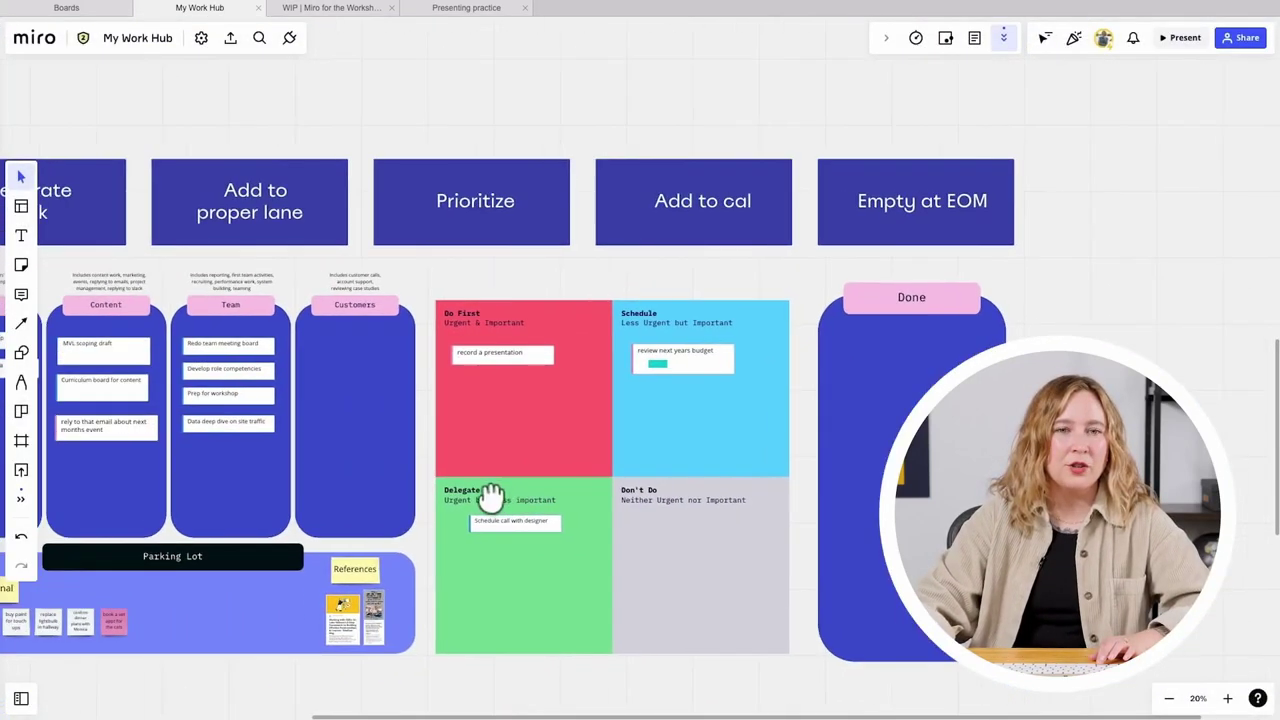
pyautogui.moveTo(492, 495); pyautogui.dragTo(624, 500)
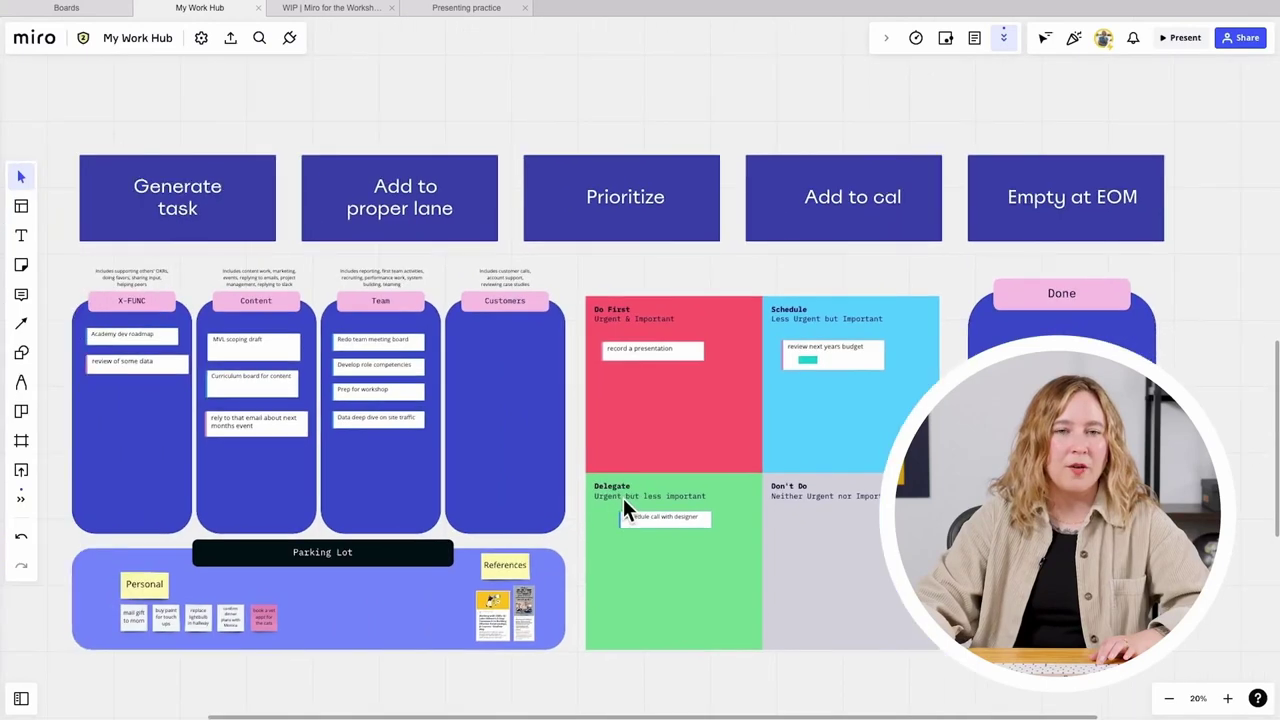
pyautogui.scroll(-1, 624, 500)
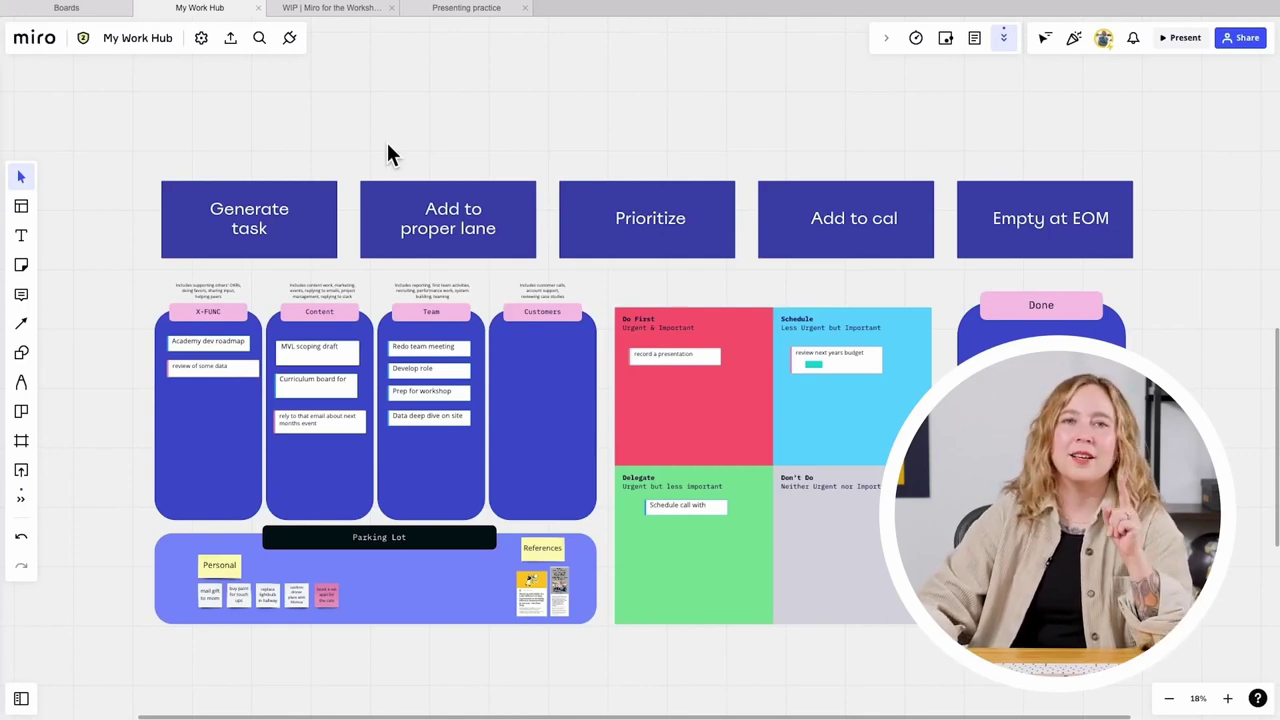
pyautogui.click(340, 10)
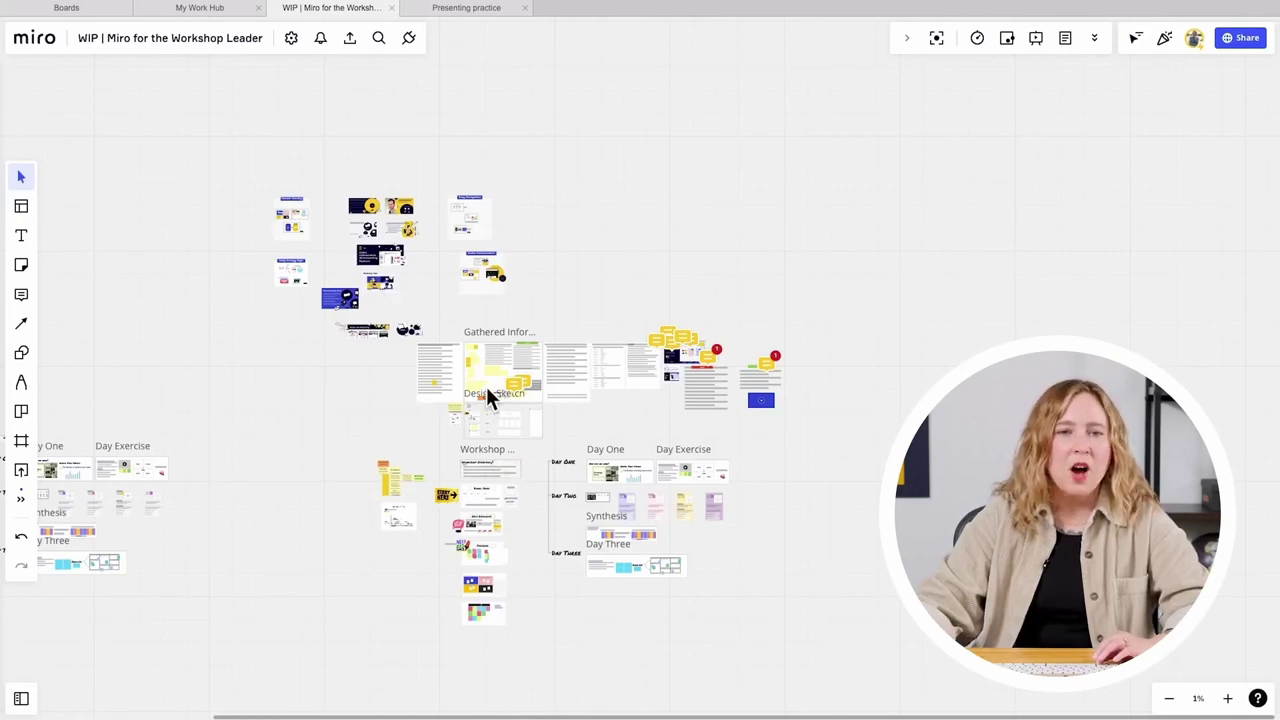
pyautogui.scroll(6, 489, 373)
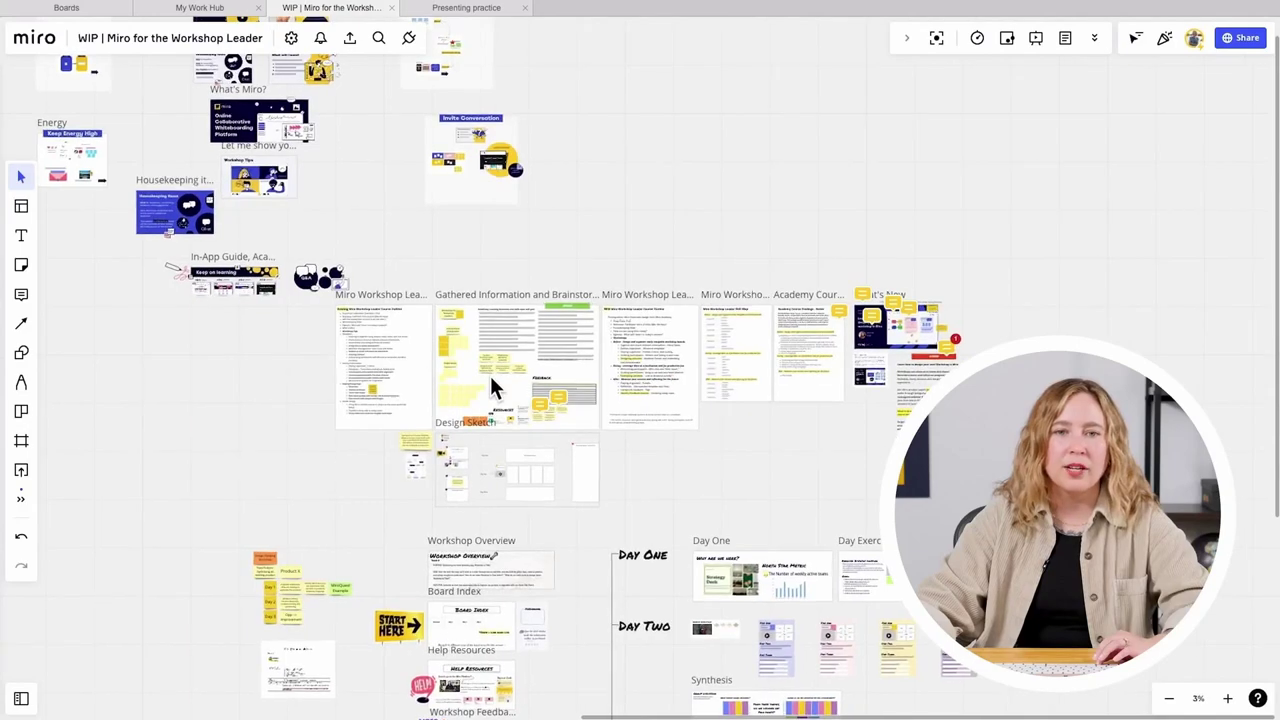
pyautogui.scroll(5, 489, 385)
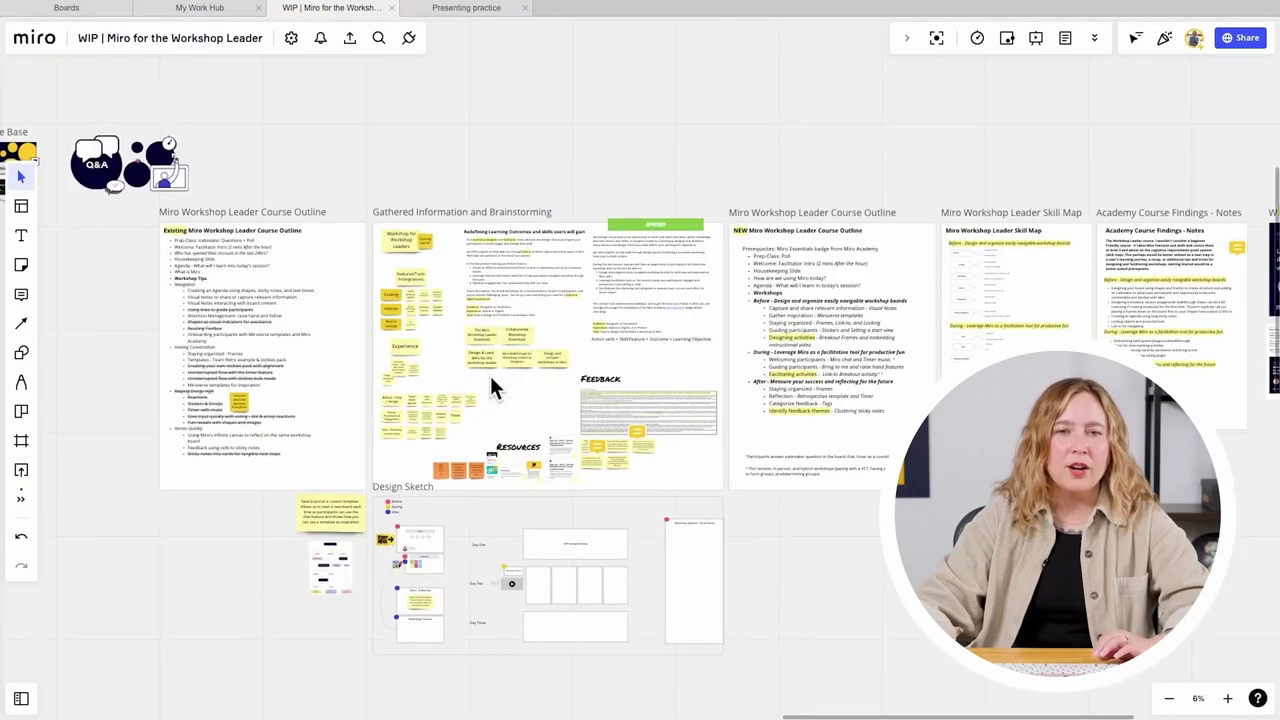
pyautogui.moveTo(803, 417); pyautogui.dragTo(429, 403)
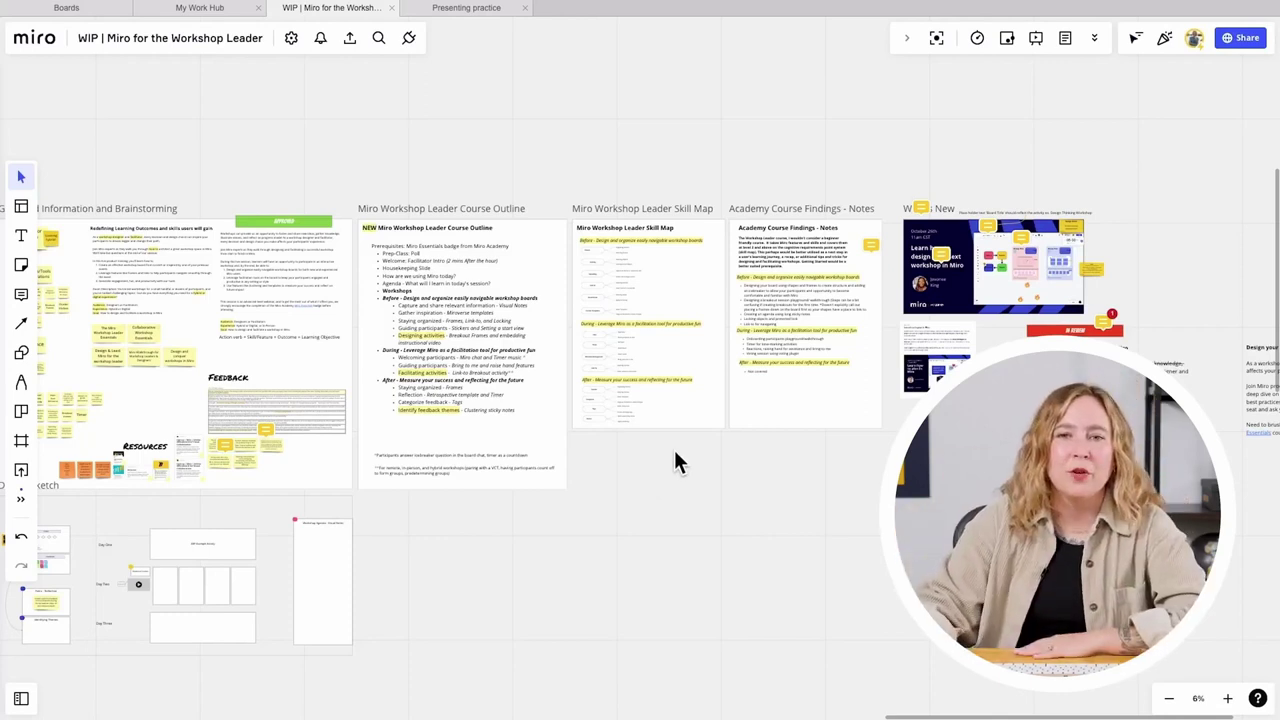
# Step: Open the workshop leader board's list of recordings
pyautogui.click(937, 45)
pyautogui.moveTo(1097, 194)
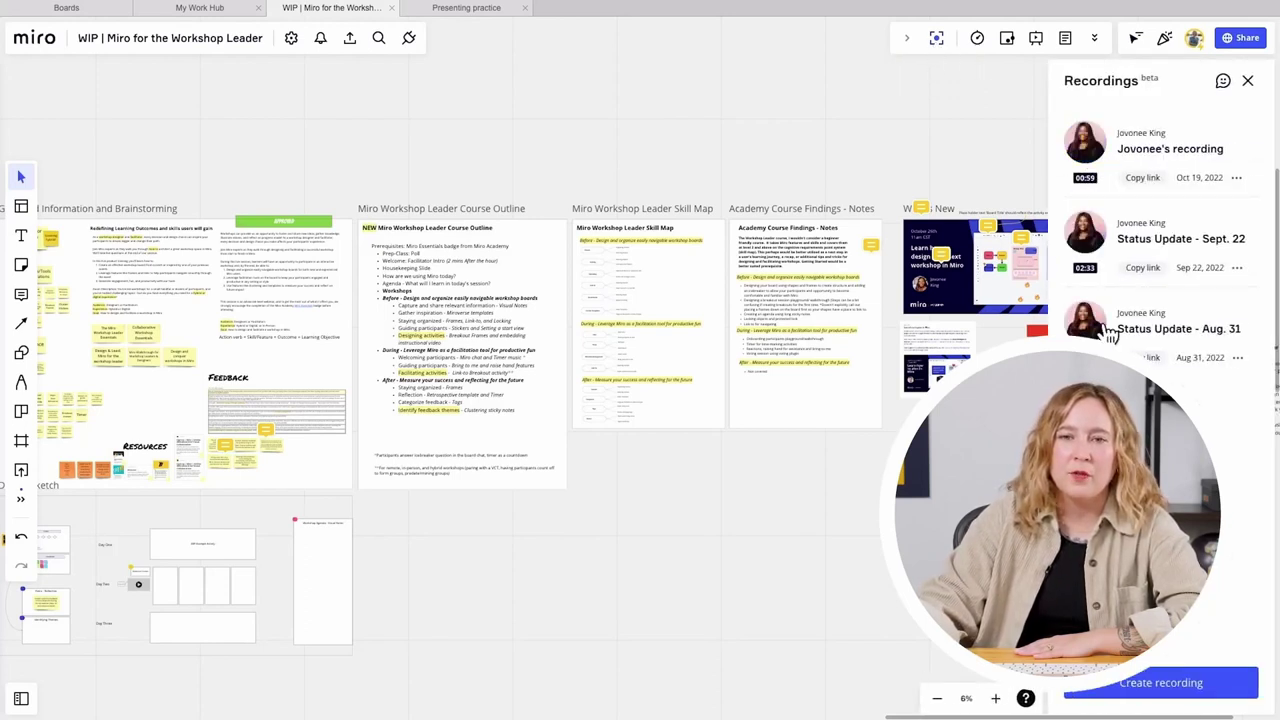
# Step: Play the Oct 19, 2022 recording on the board and pause it at 00:27
pyautogui.click(1089, 145)
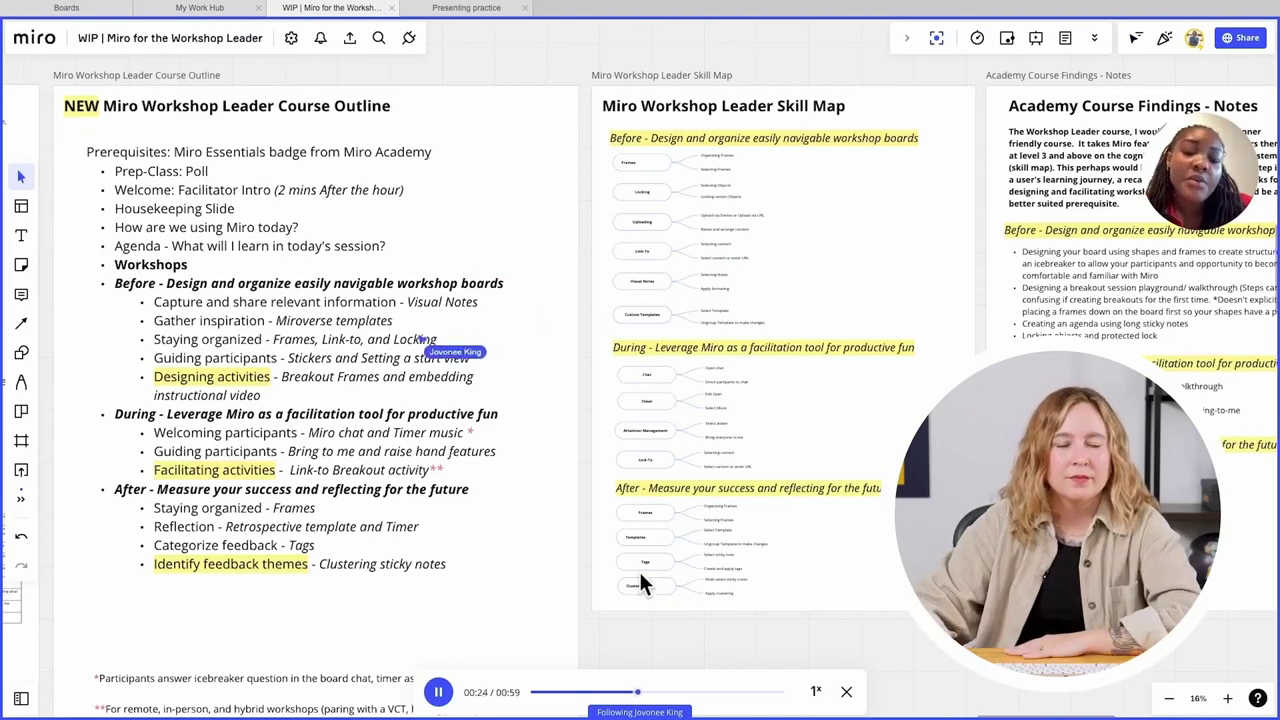
pyautogui.click(441, 693)
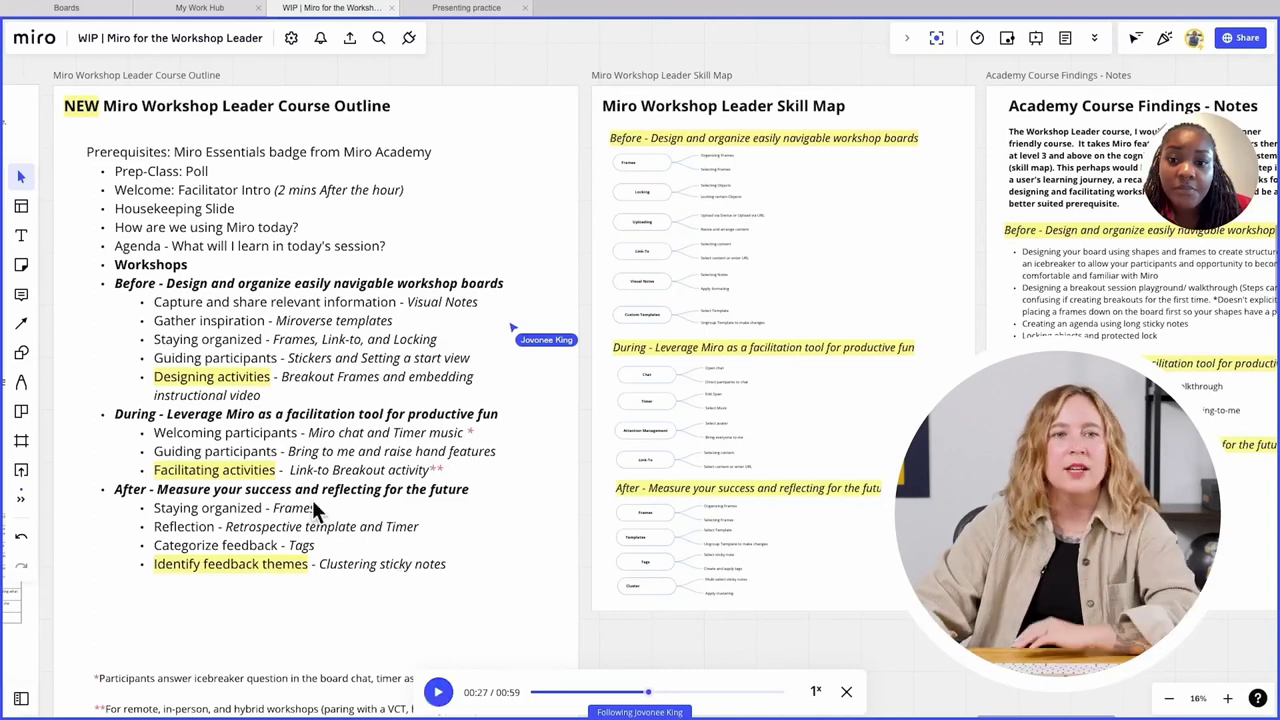
# Step: Comment on the Prerequisites line, greeting the colleague by first name and adding "Let's talk about how that could be done - cover it in our next 1:1"
pyautogui.click(21, 294)
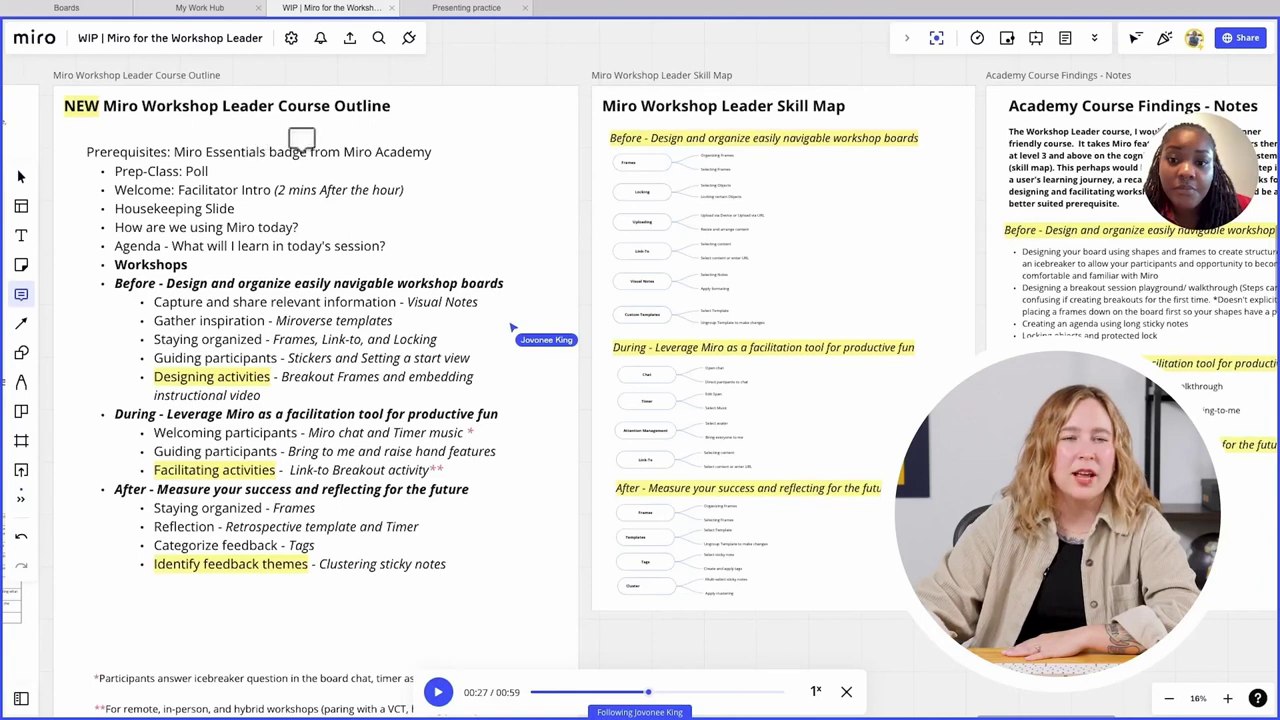
pyautogui.click(434, 149)
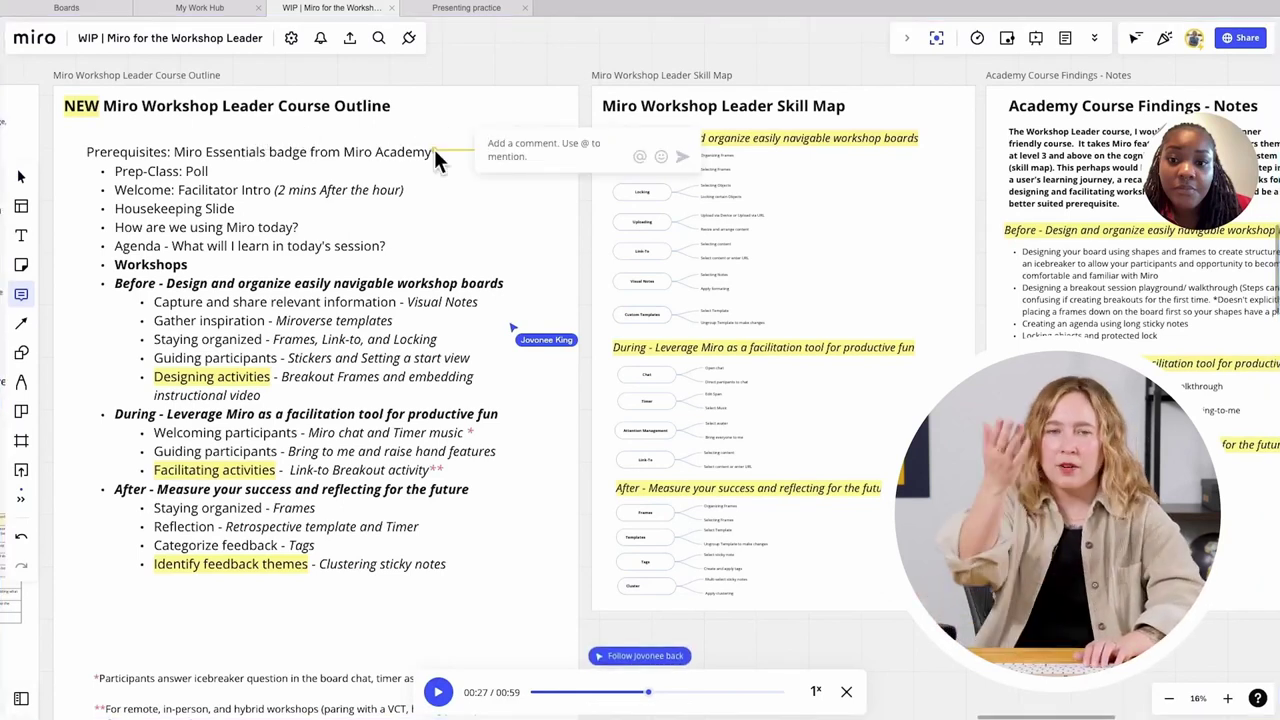
pyautogui.write('Hey Jo!')
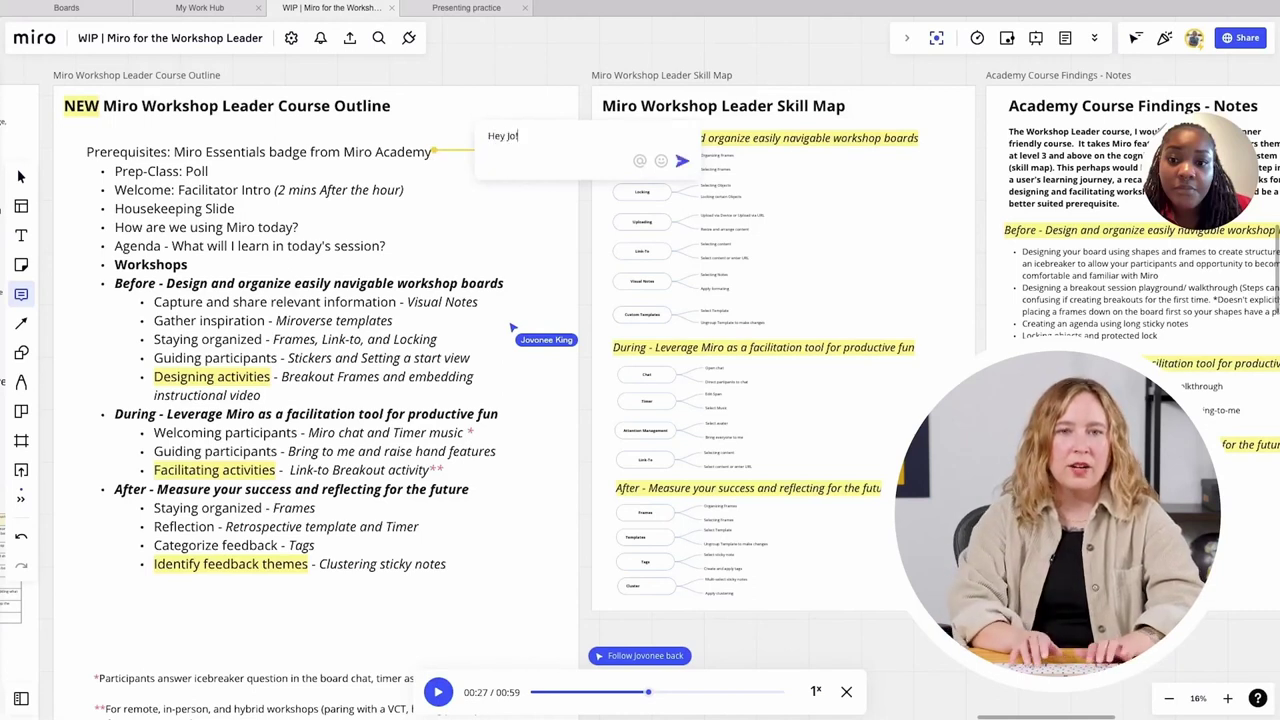
pyautogui.write(" Let's talk about how that could be done")
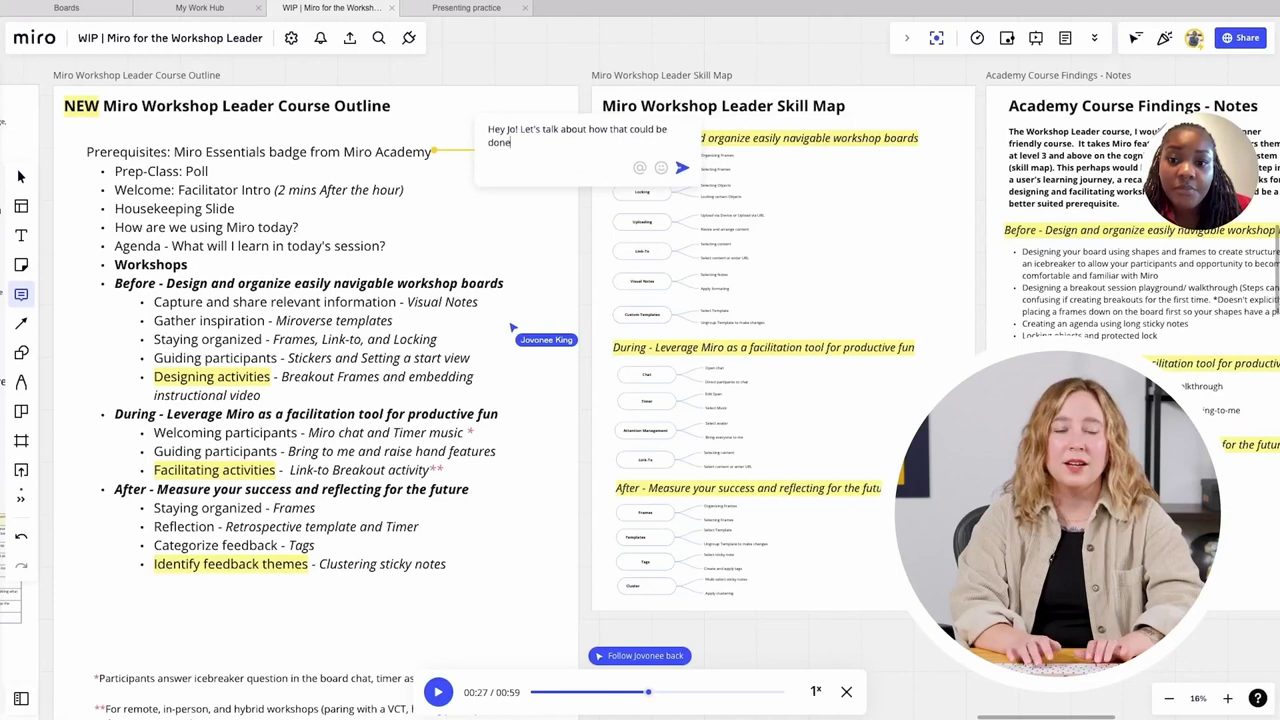
pyautogui.write(' - ')
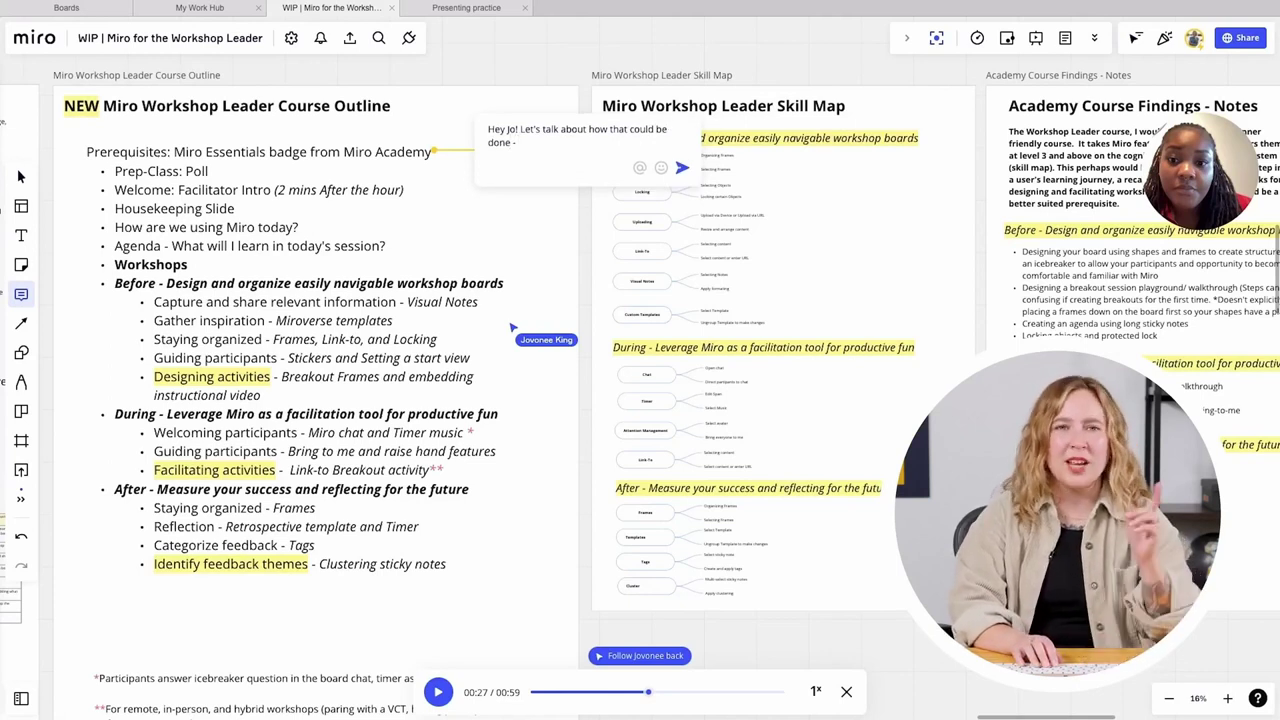
pyautogui.write('cove')
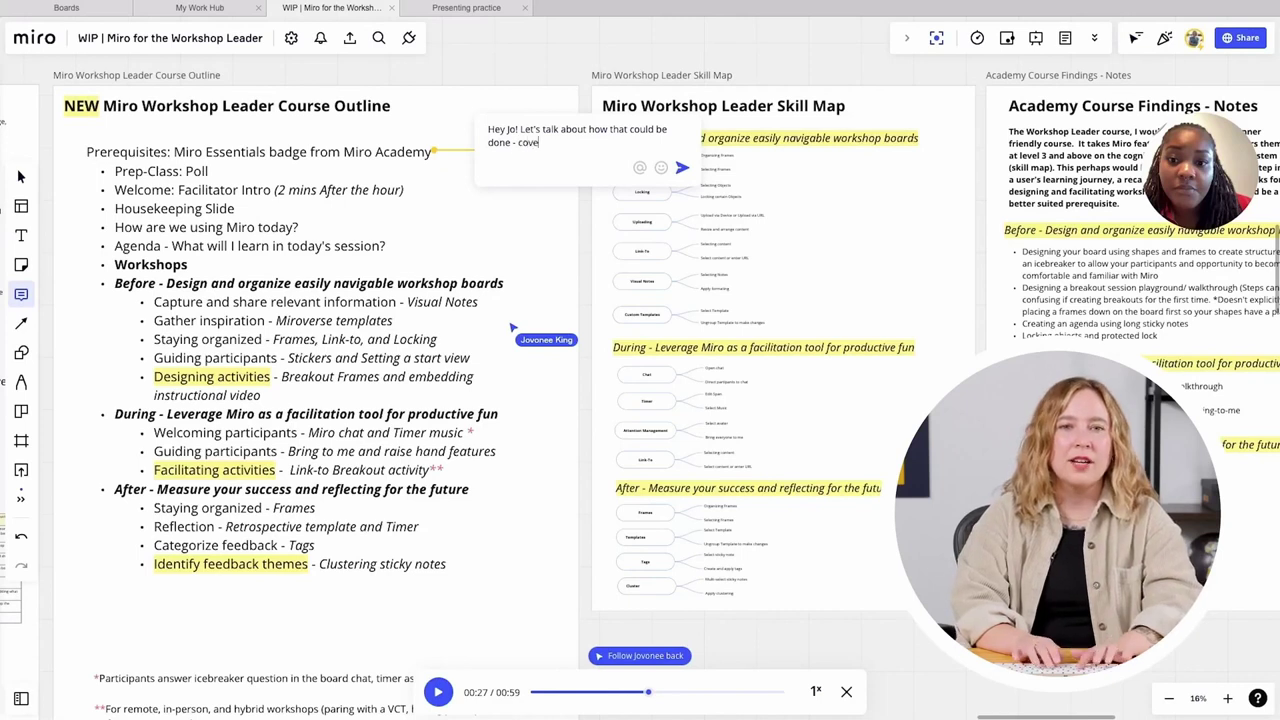
pyautogui.write('r it in our next 1:1')
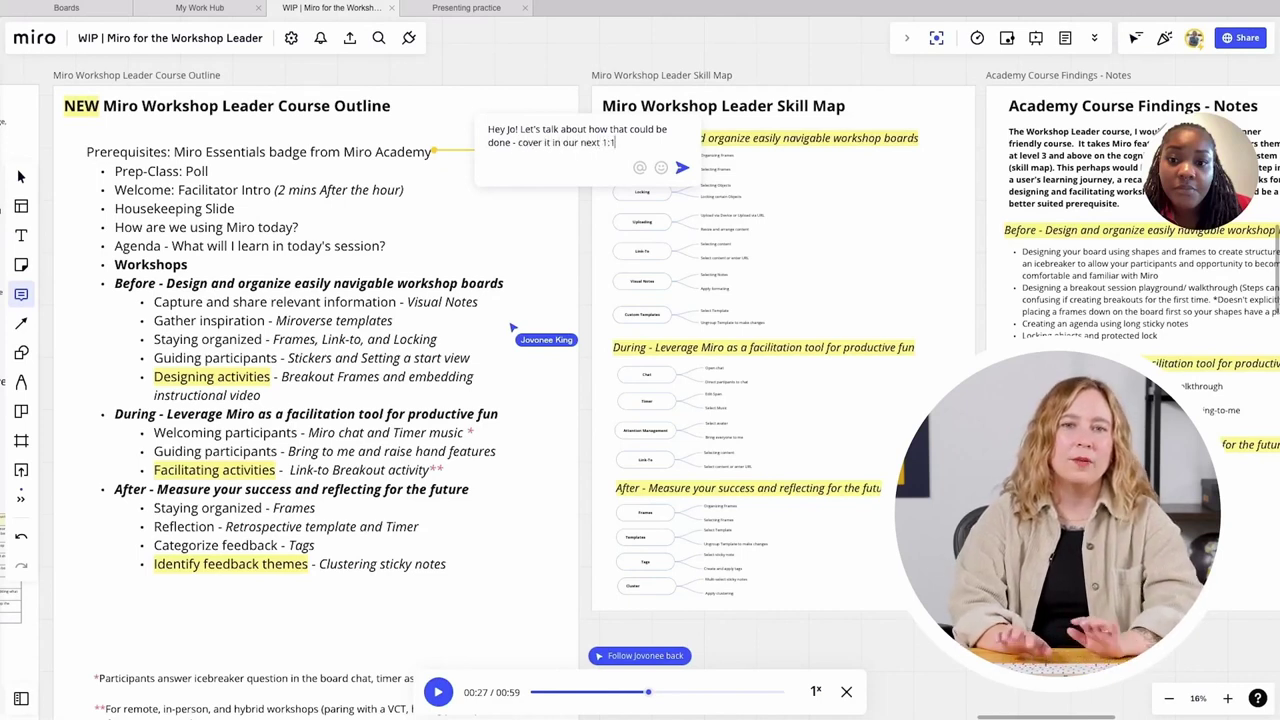
pyautogui.press('Return')
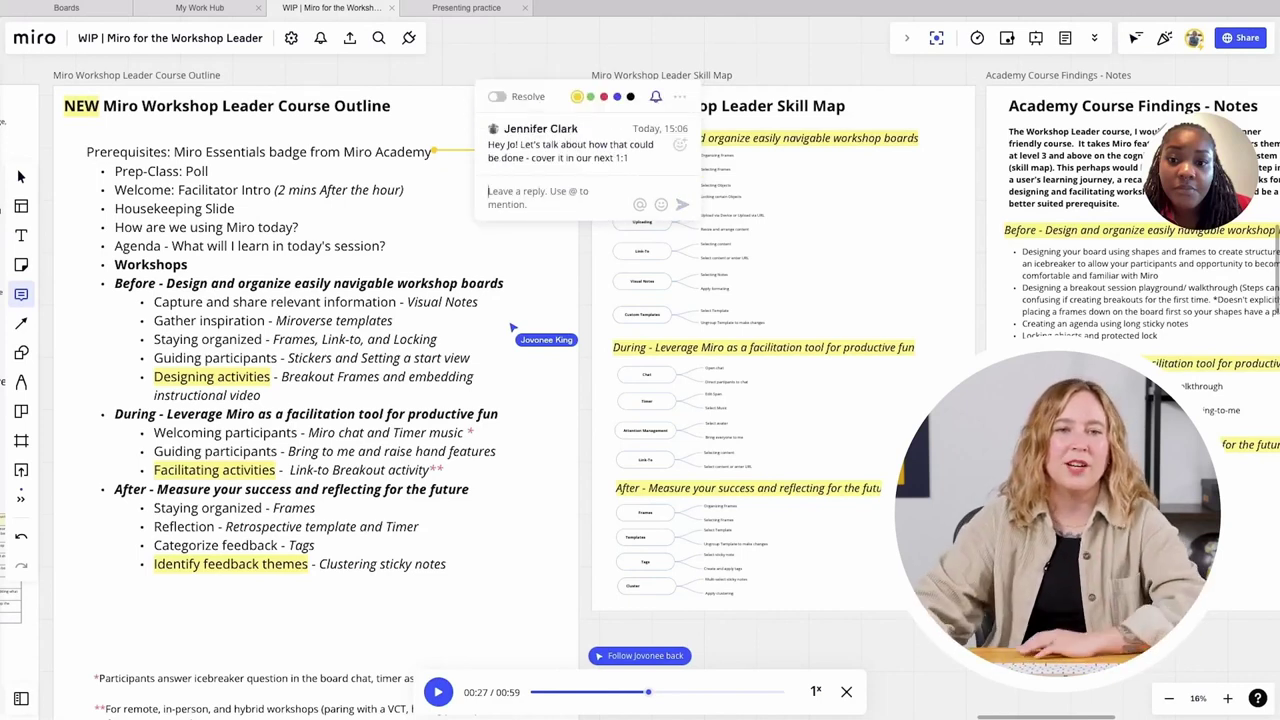
pyautogui.click(446, 212)
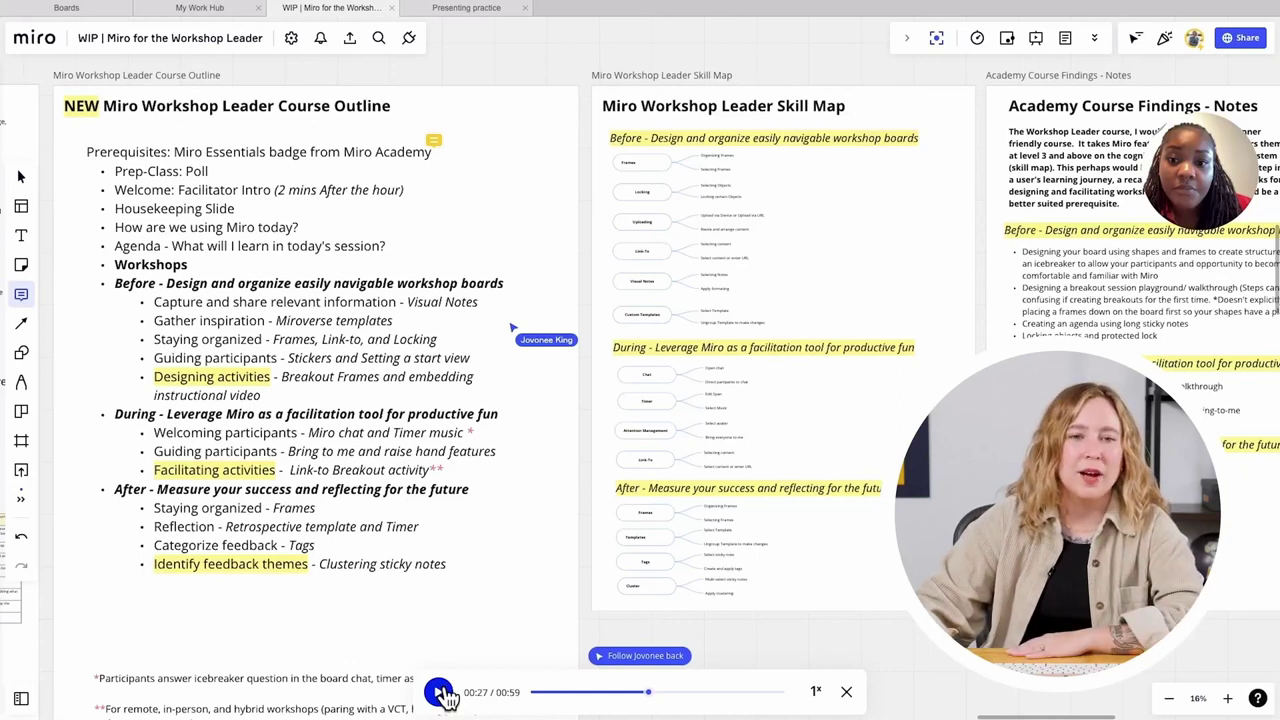
# Step: Resume the recording to 00:47 and begin a comment on the Miroverse templates line: "Great question on this section - do you have a template in mind?"
pyautogui.click(440, 693)
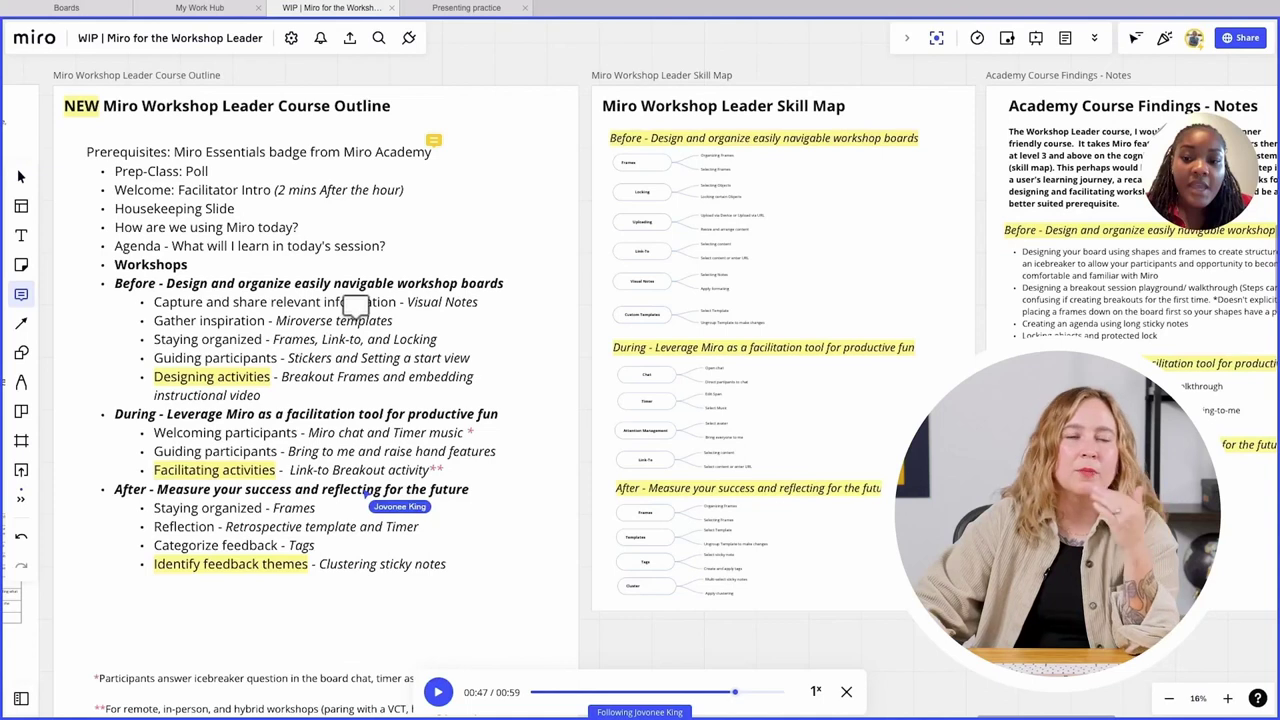
pyautogui.click(356, 318)
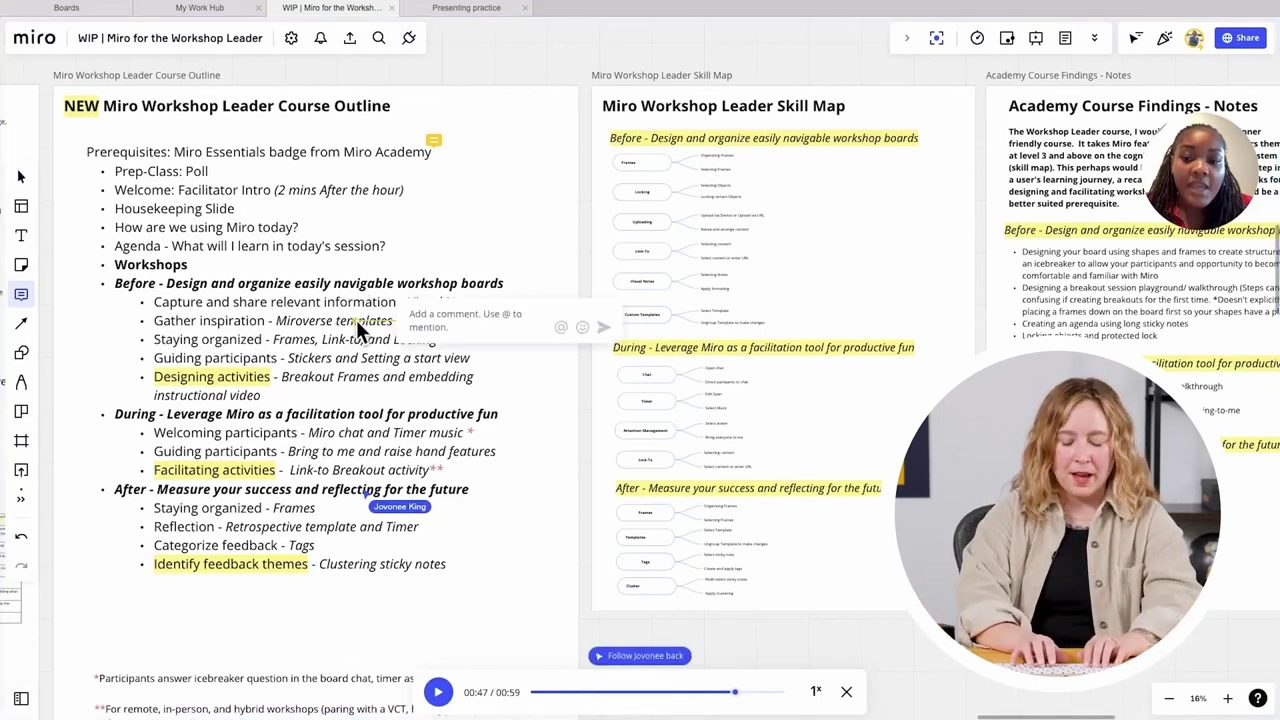
pyautogui.write('Gr')
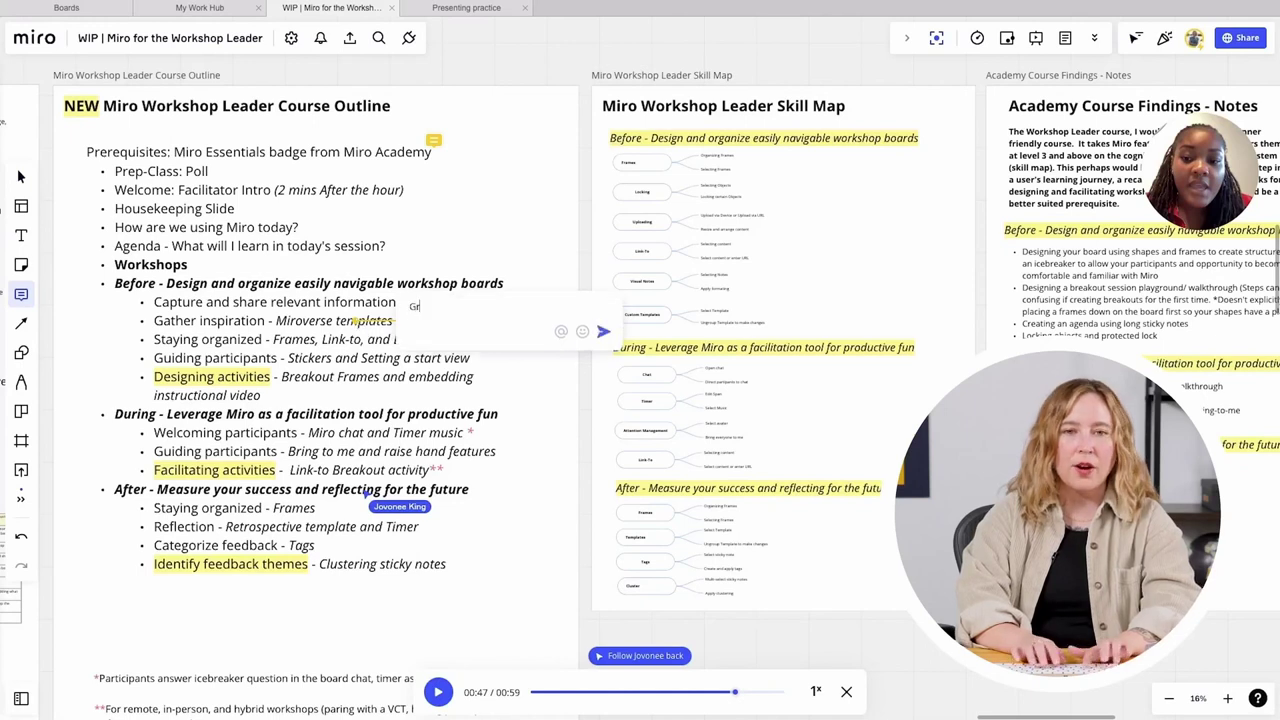
pyautogui.write('eat question on')
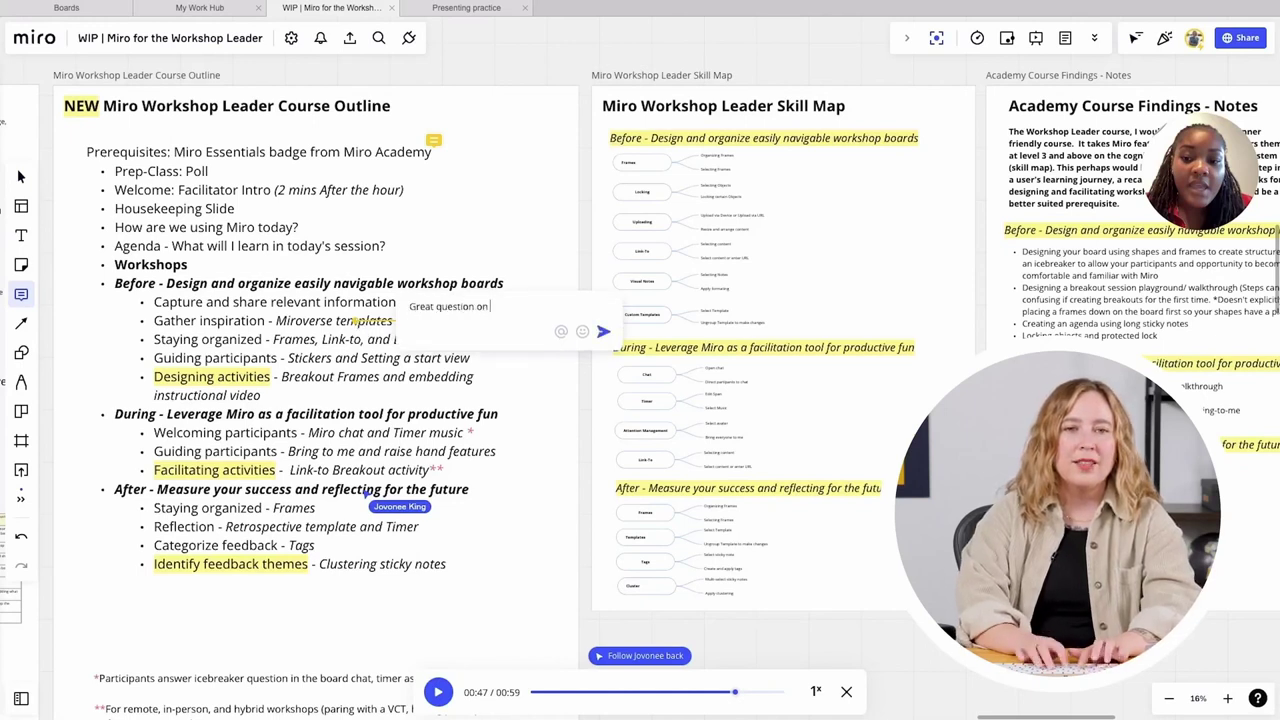
pyautogui.write(' this section - wou')
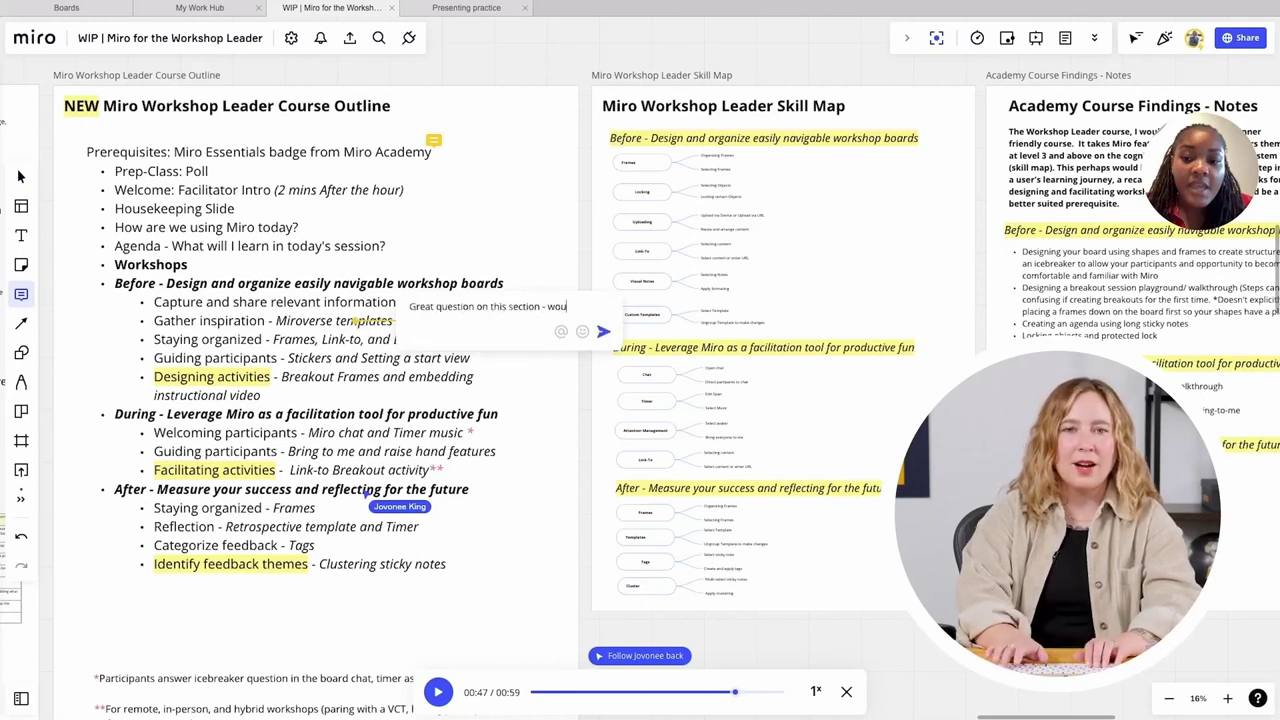
pyautogui.press('BackSpace')
pyautogui.press('BackSpace')
pyautogui.press('BackSpace')
pyautogui.write('do y')
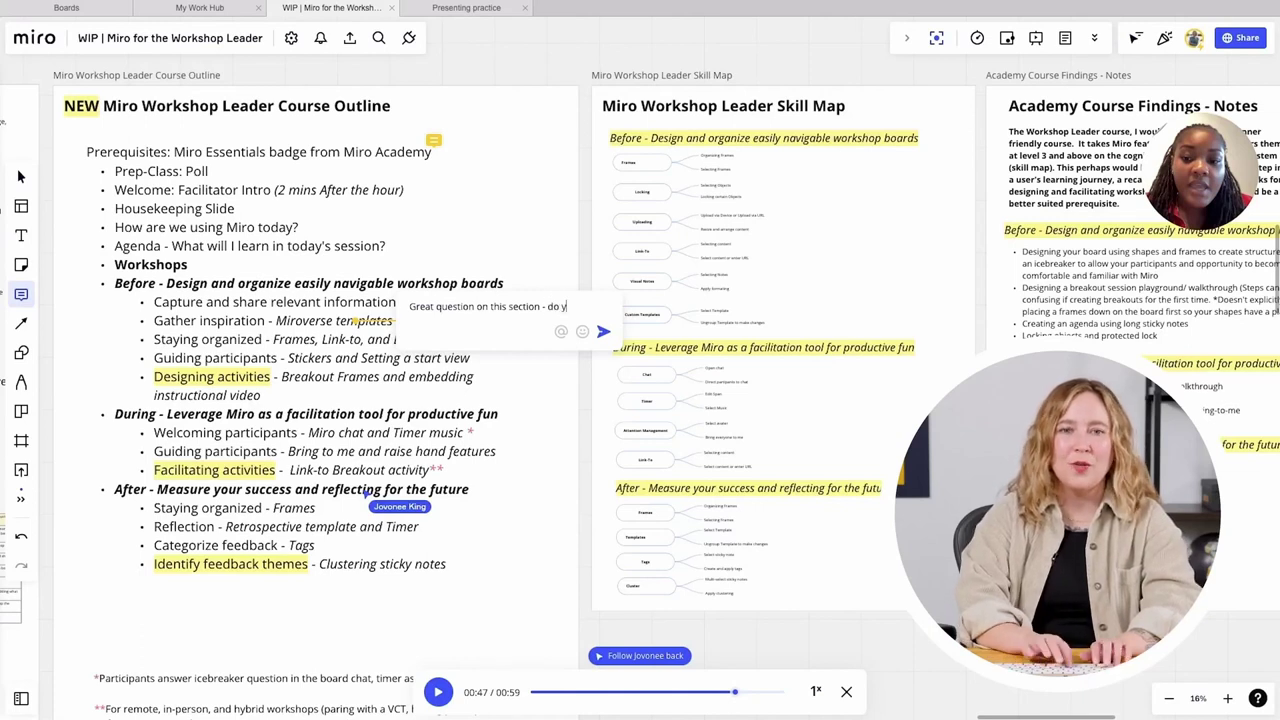
pyautogui.write('ou have a template in mind?')
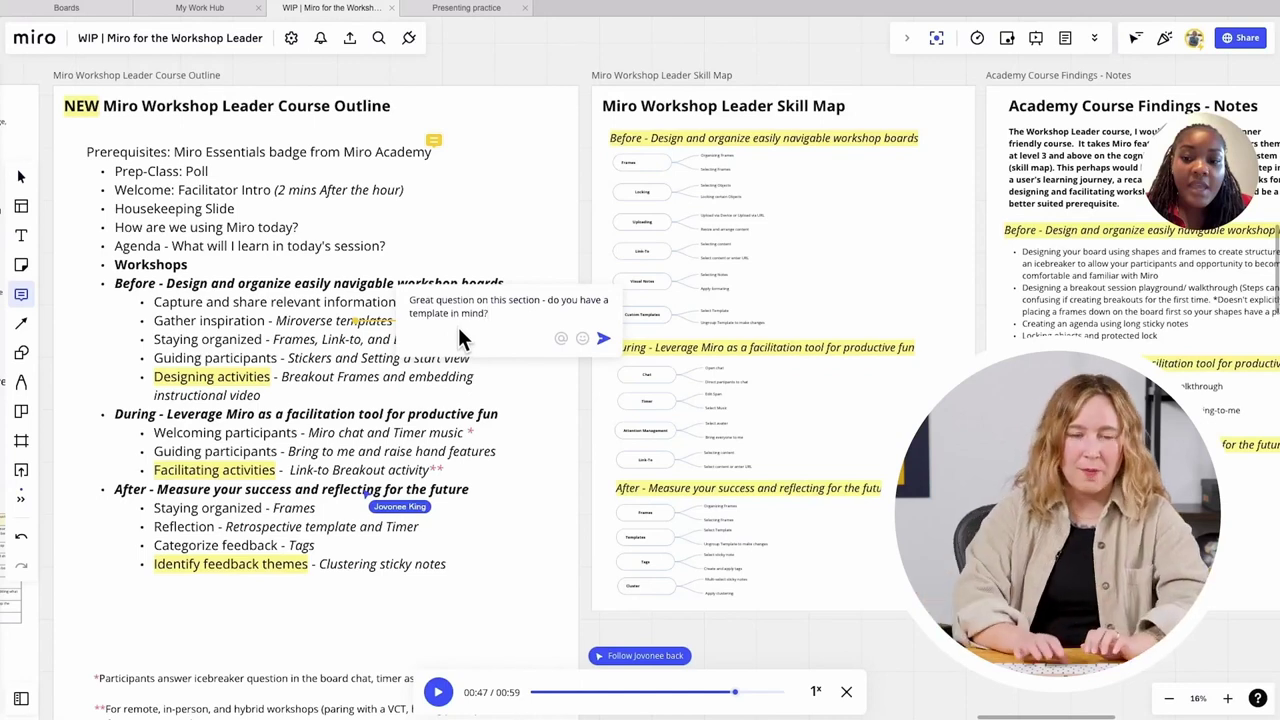
# Step: Extend the comment with "I love the Monster Workshop by", the template author's full name and "let's think about maybe featuring that one", and post it
pyautogui.write('I love the M')
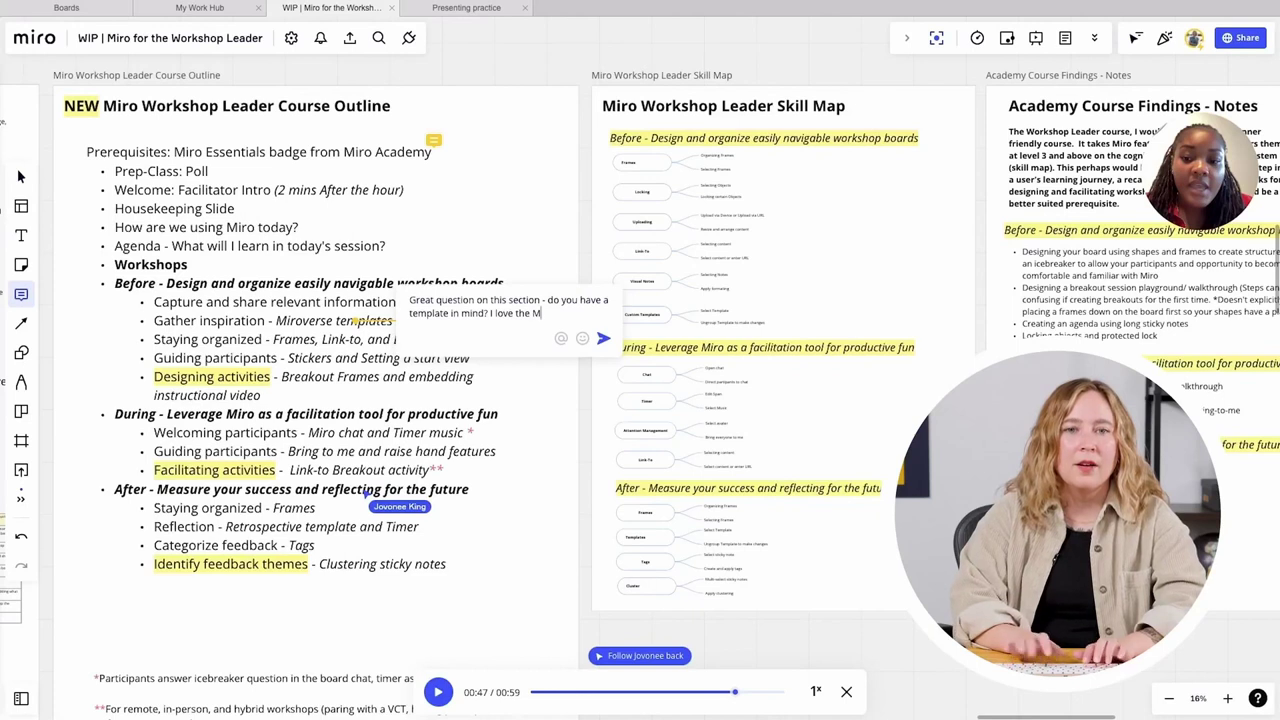
pyautogui.write('onstor')
pyautogui.press('BackSpace')
pyautogui.press('BackSpace')
pyautogui.write('er Workshop')
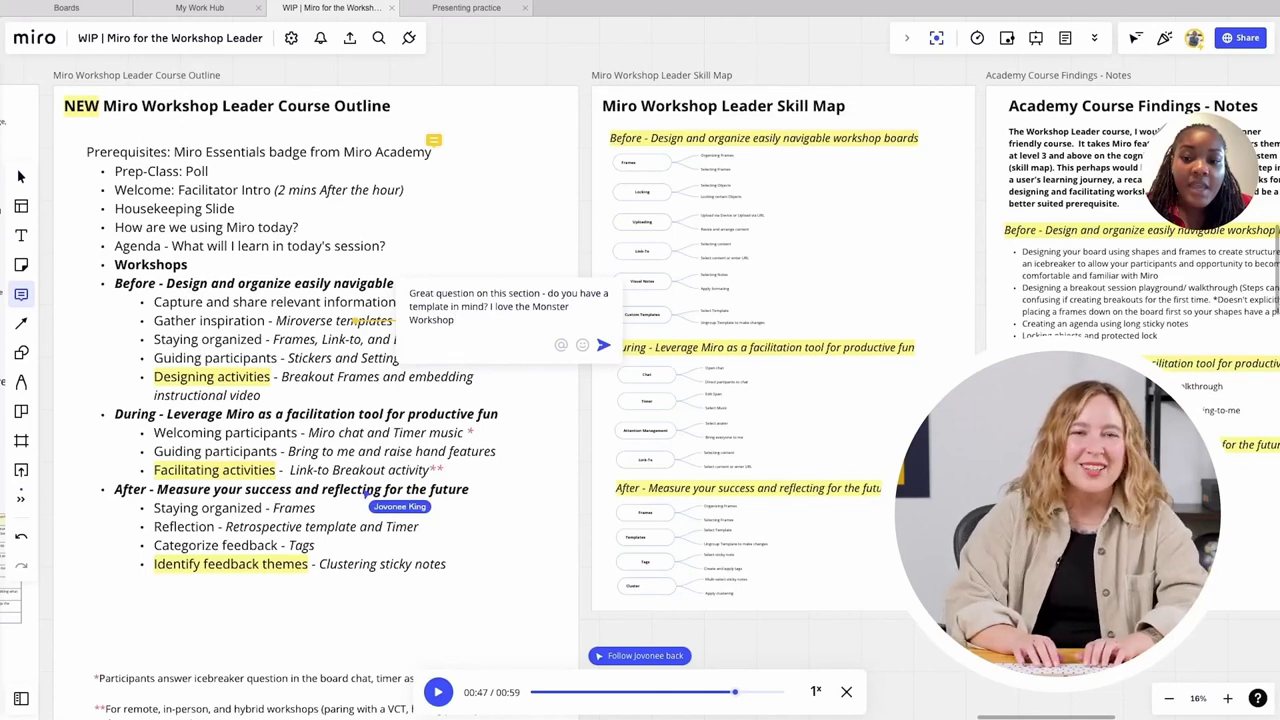
pyautogui.write('by N')
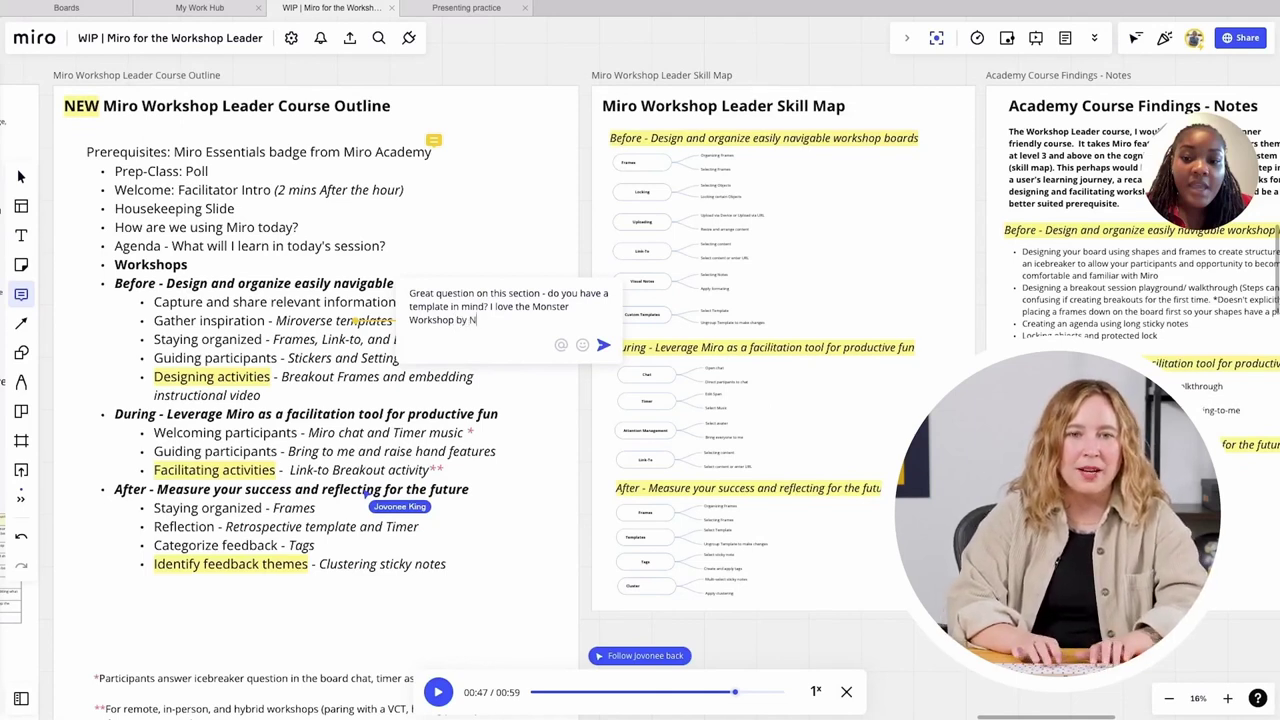
pyautogui.write("ina Torr, let's")
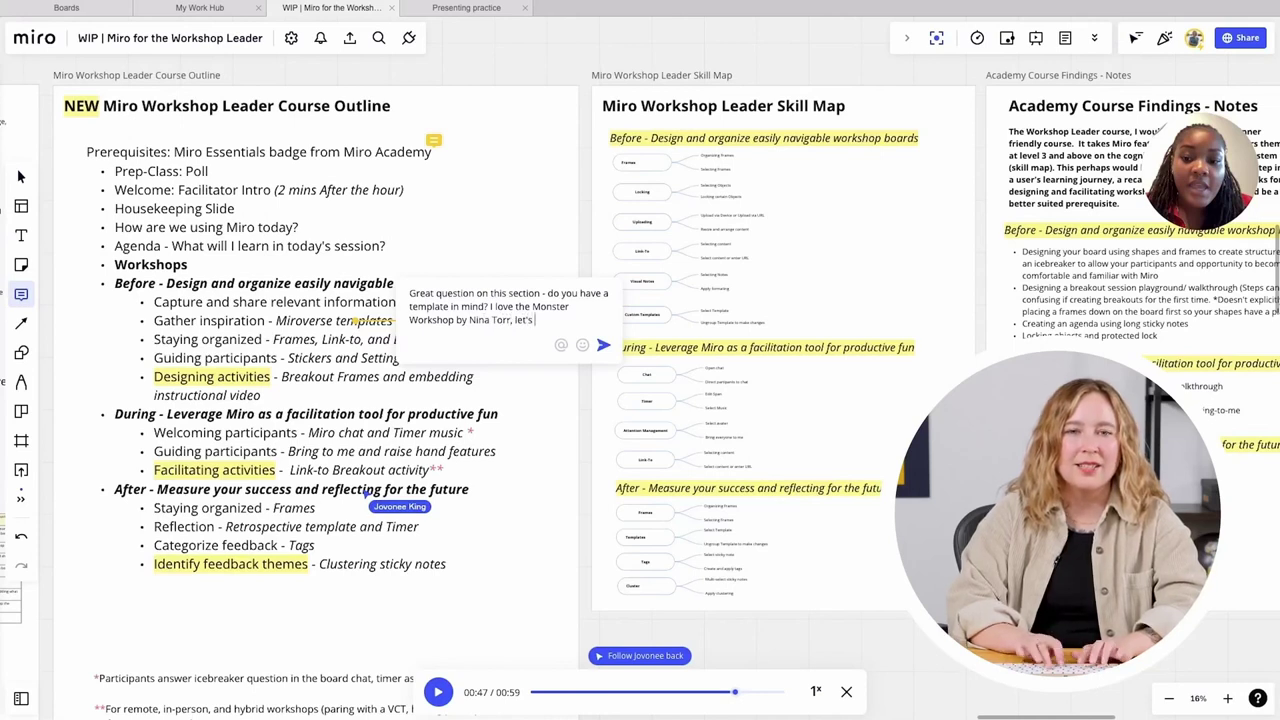
pyautogui.write(' think about maybe festu')
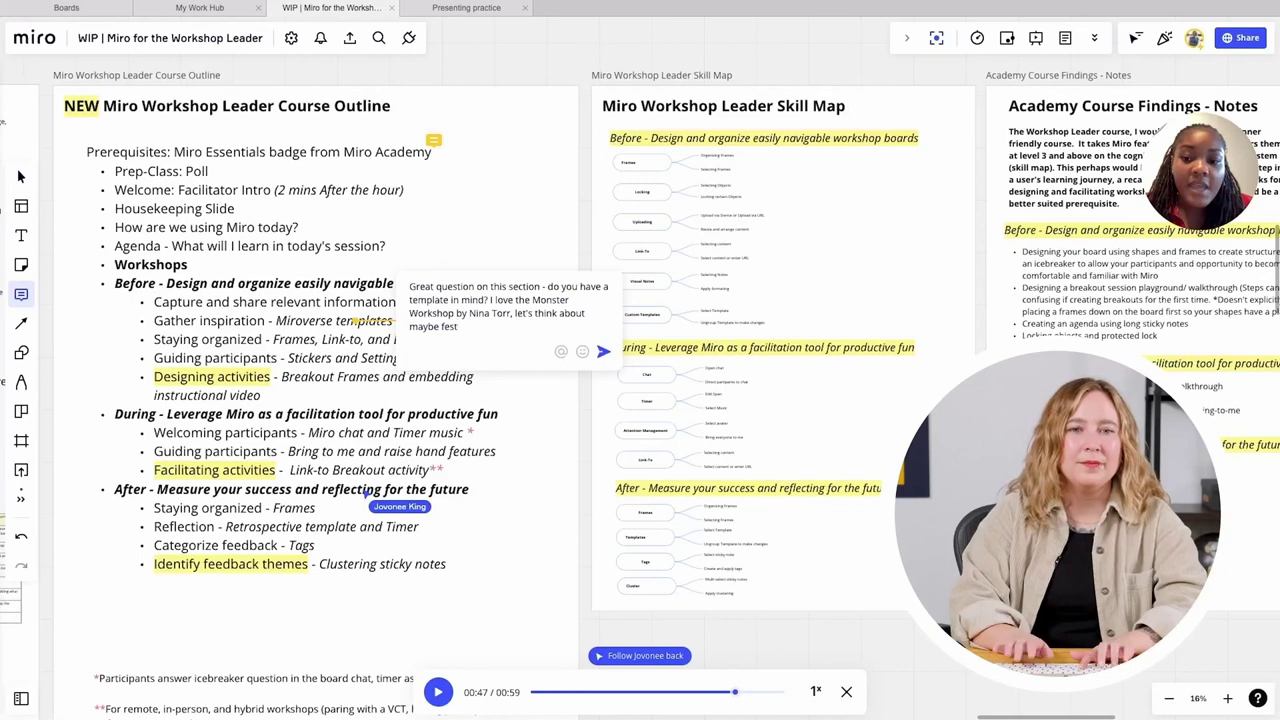
pyautogui.press('BackSpace')
pyautogui.press('BackSpace')
pyautogui.press('BackSpace')
pyautogui.write('aturing that one')
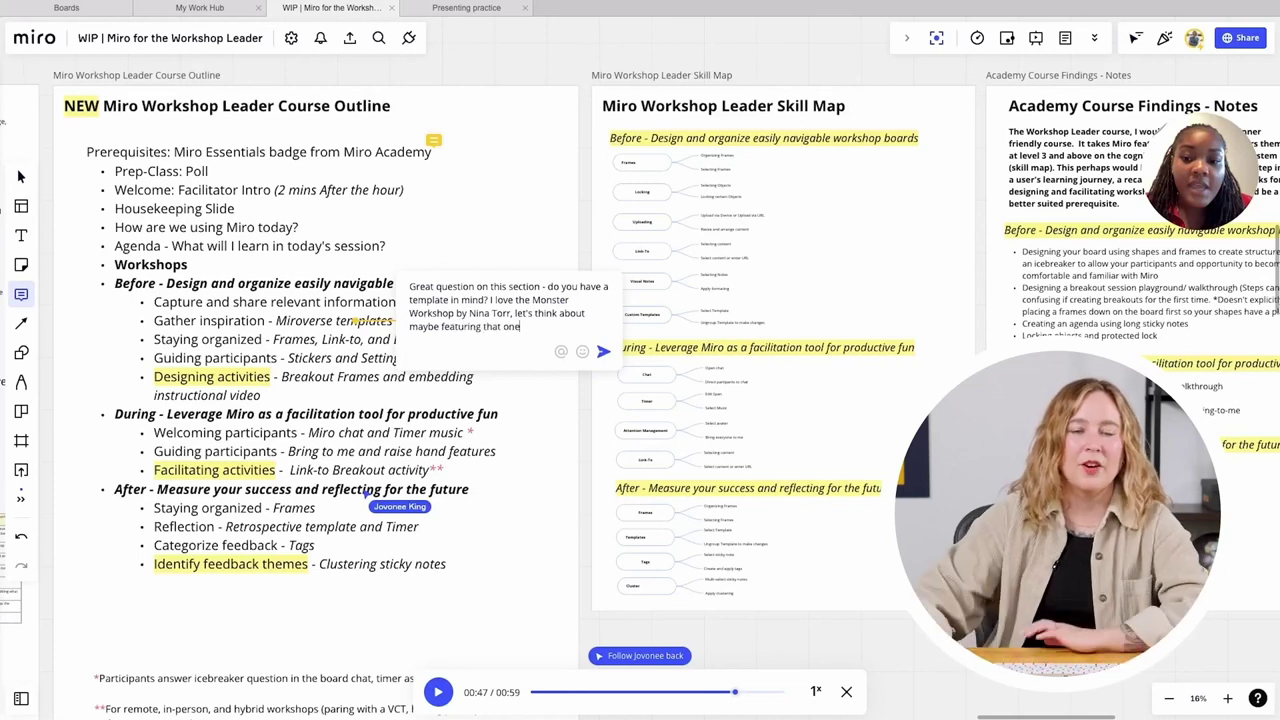
pyautogui.click(603, 352)
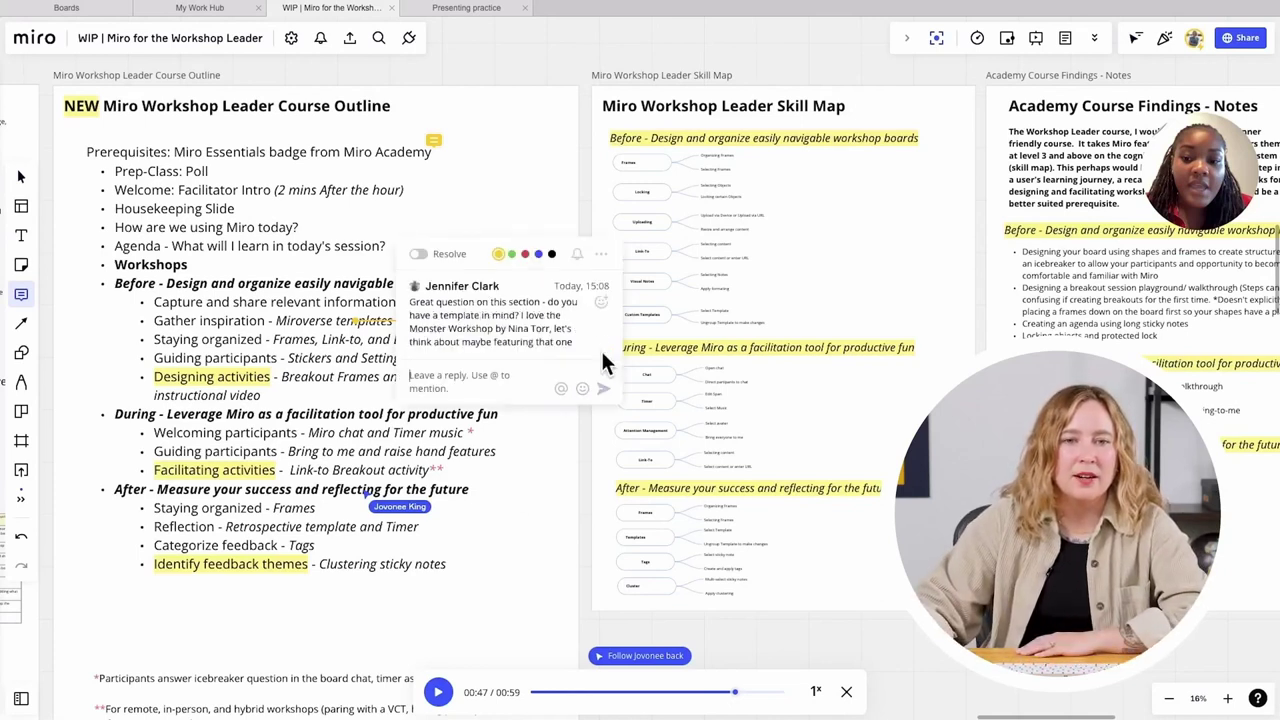
# Step: Resume the recording while following the presenter's view and pause it at 00:57
pyautogui.click(440, 692)
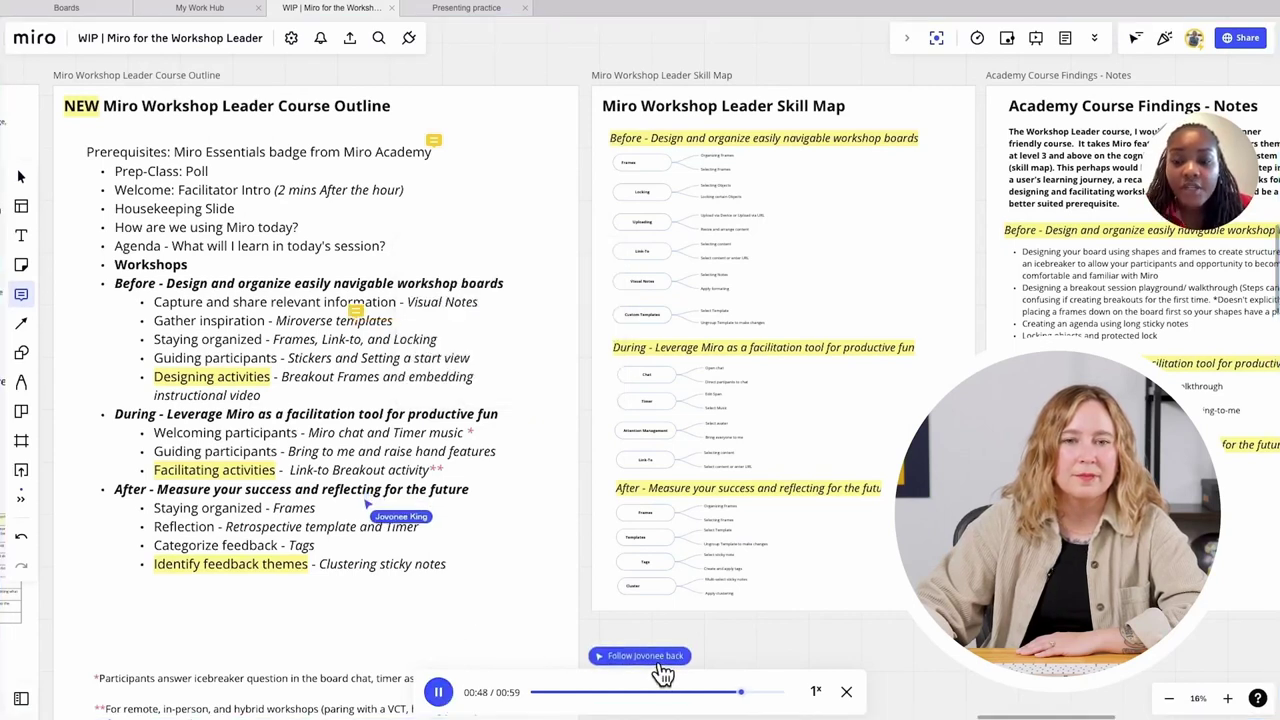
pyautogui.click(655, 658)
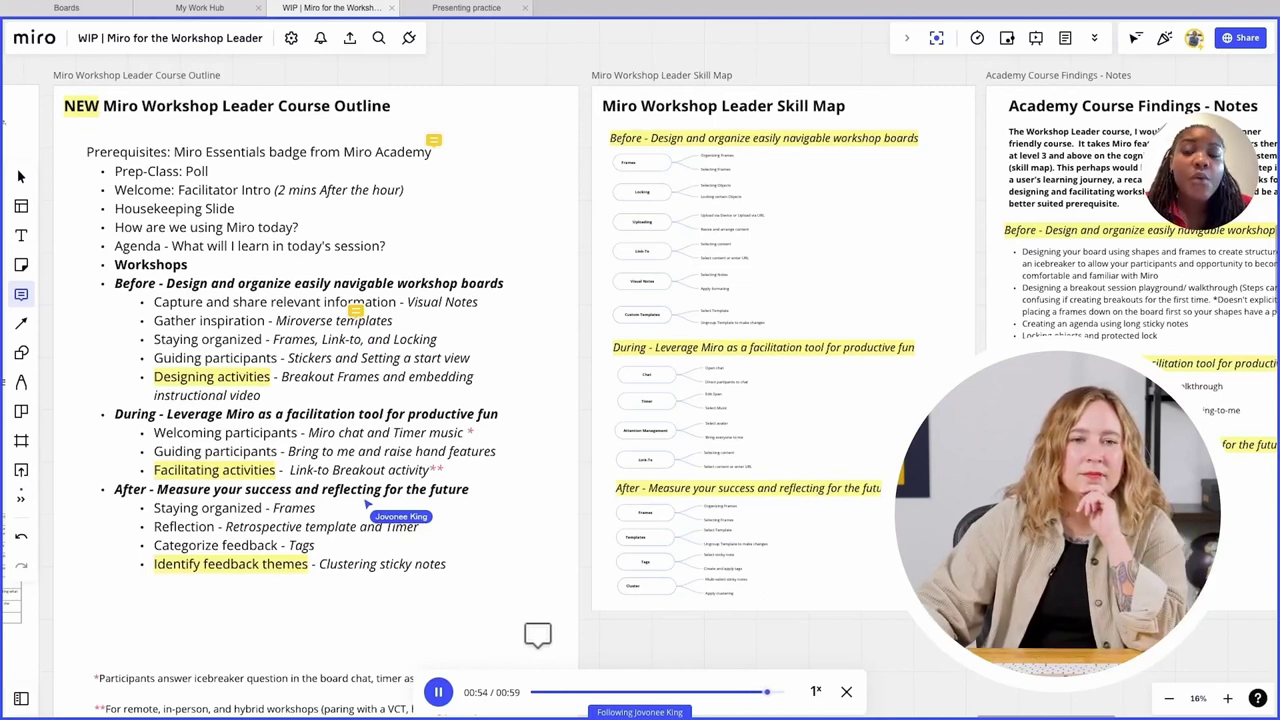
pyautogui.click(440, 695)
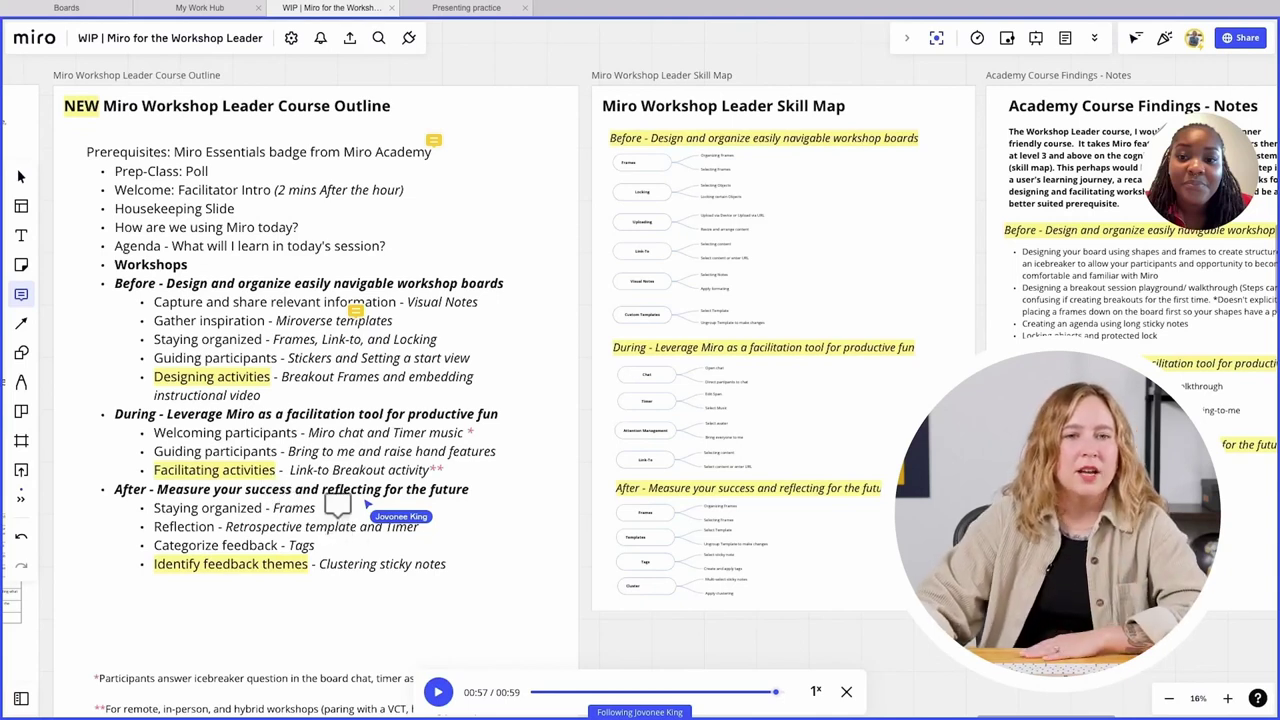
# Step: Post a comment beside "Staying organized - Frames" in the After section: "Looks great to me - nice work" plus the colleague's first name
pyautogui.click(338, 520)
pyautogui.write('Looks great to me - ')
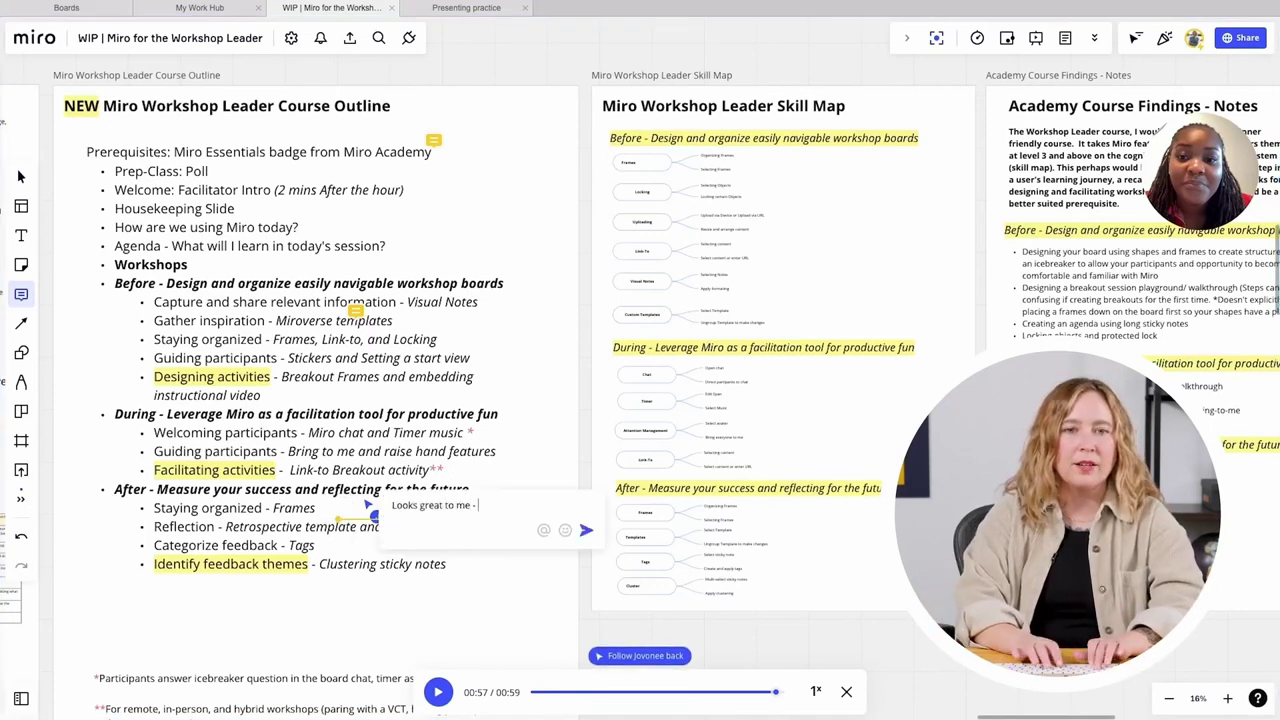
pyautogui.write('nice work Jo')
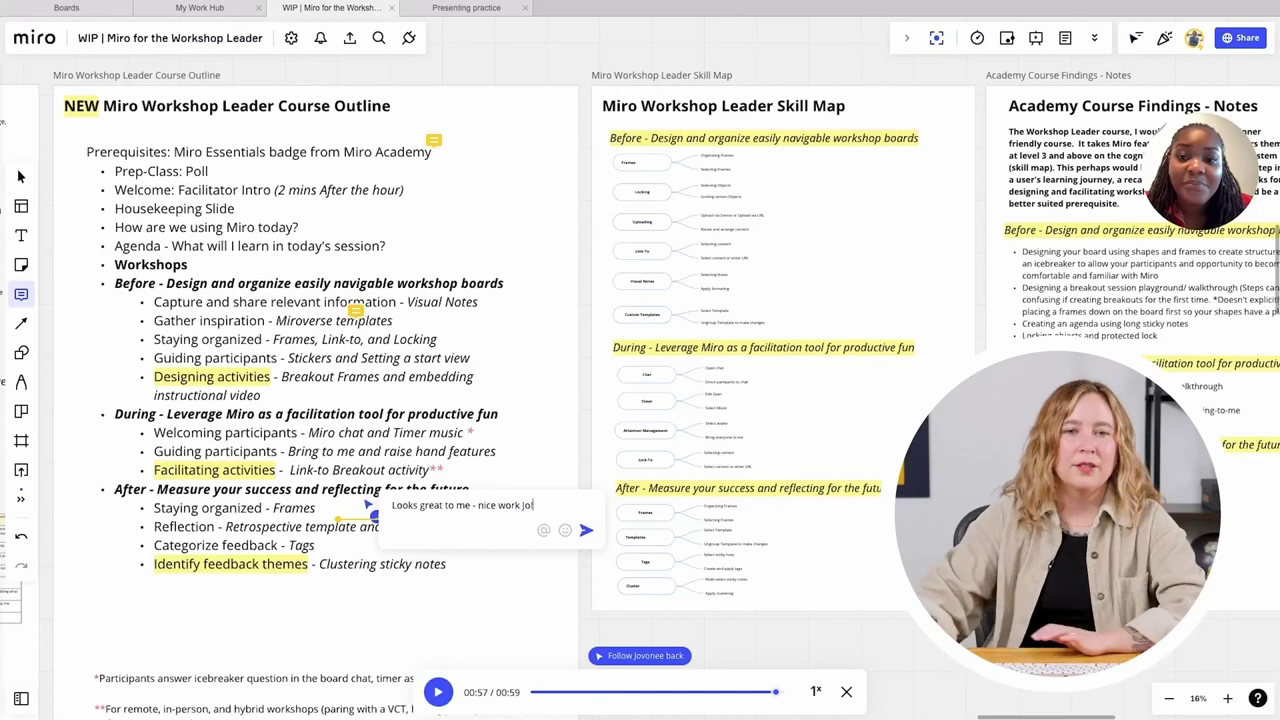
pyautogui.click(589, 538)
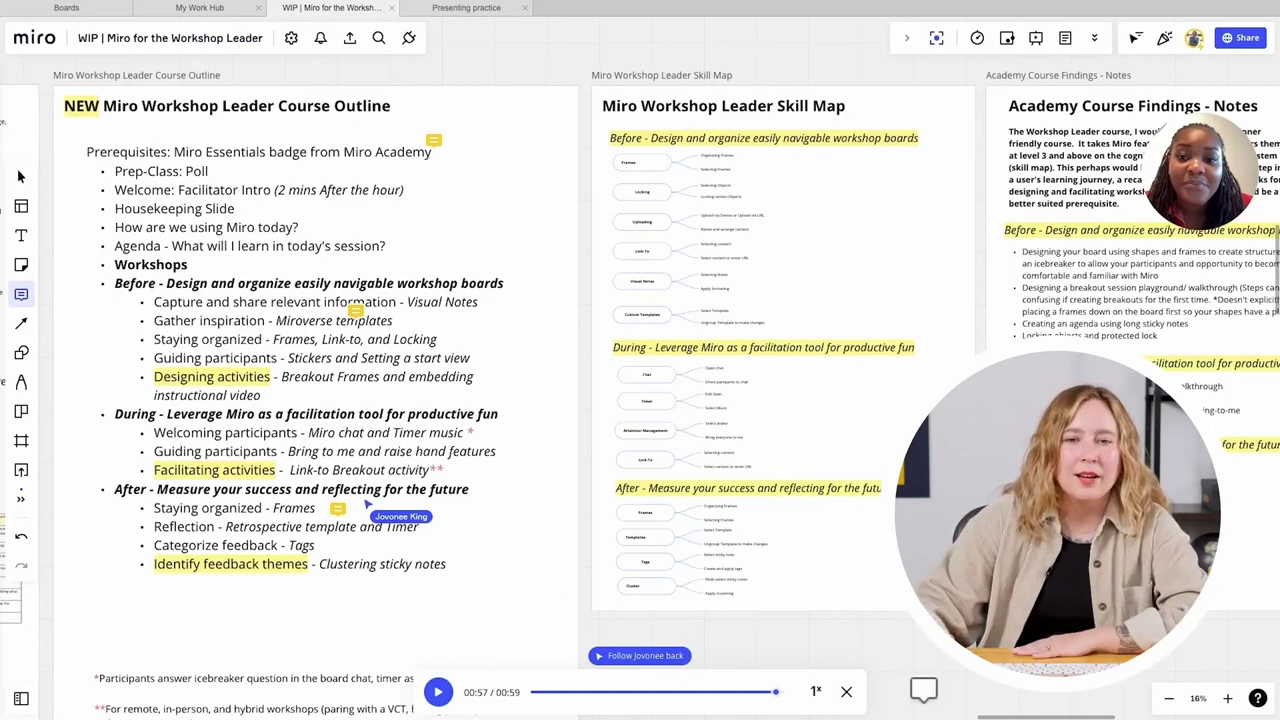
# Step: Close the recording and the recordings list, and view the frames surrounding the course outline
pyautogui.click(847, 692)
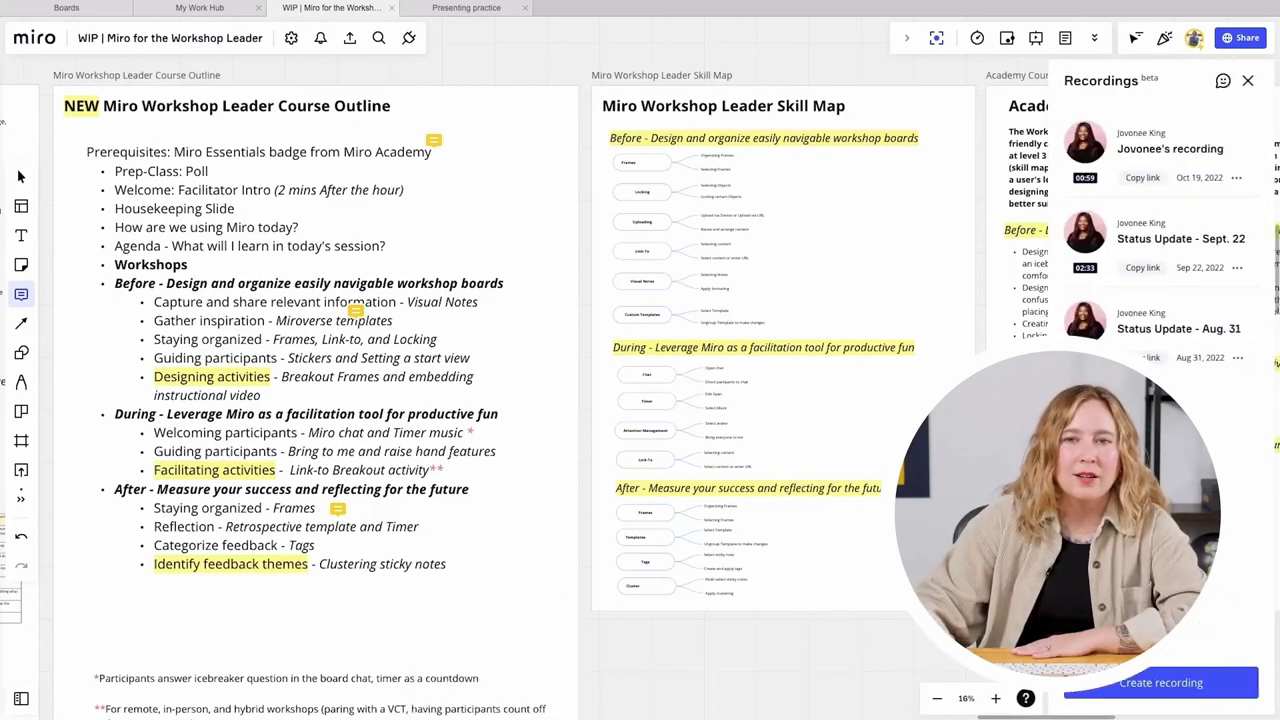
pyautogui.click(1248, 80)
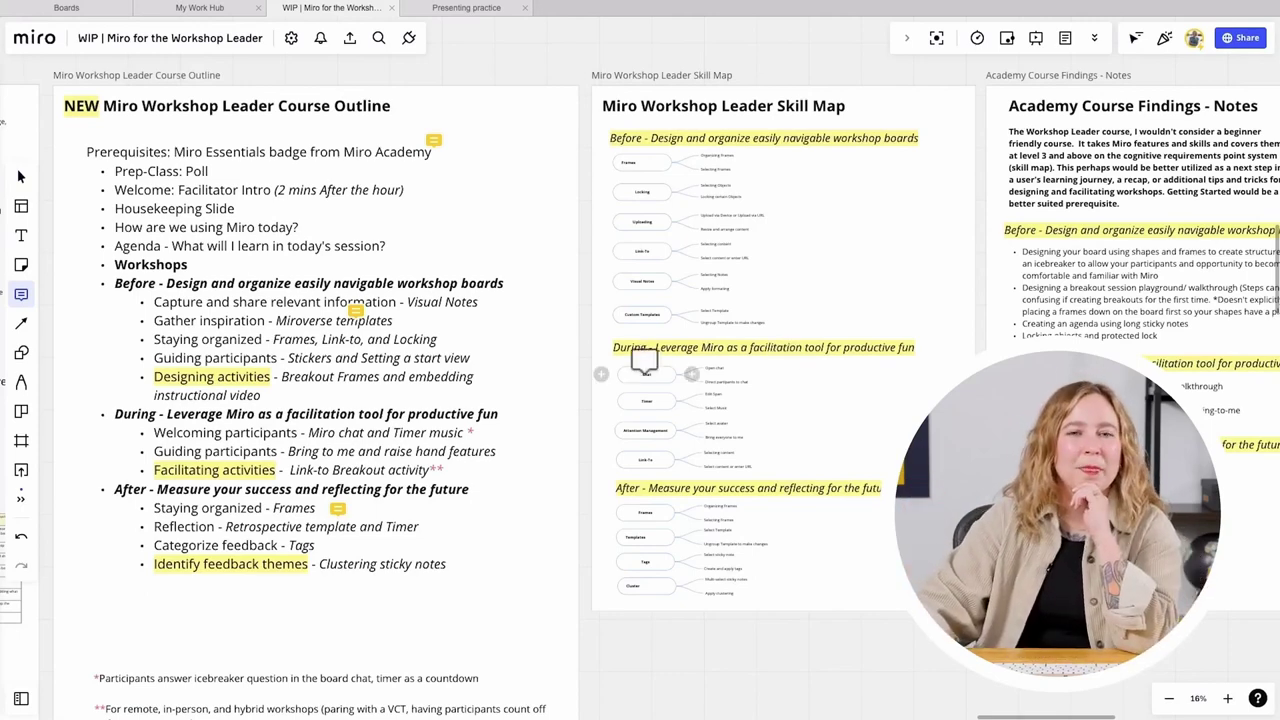
pyautogui.scroll(-6, 644, 360)
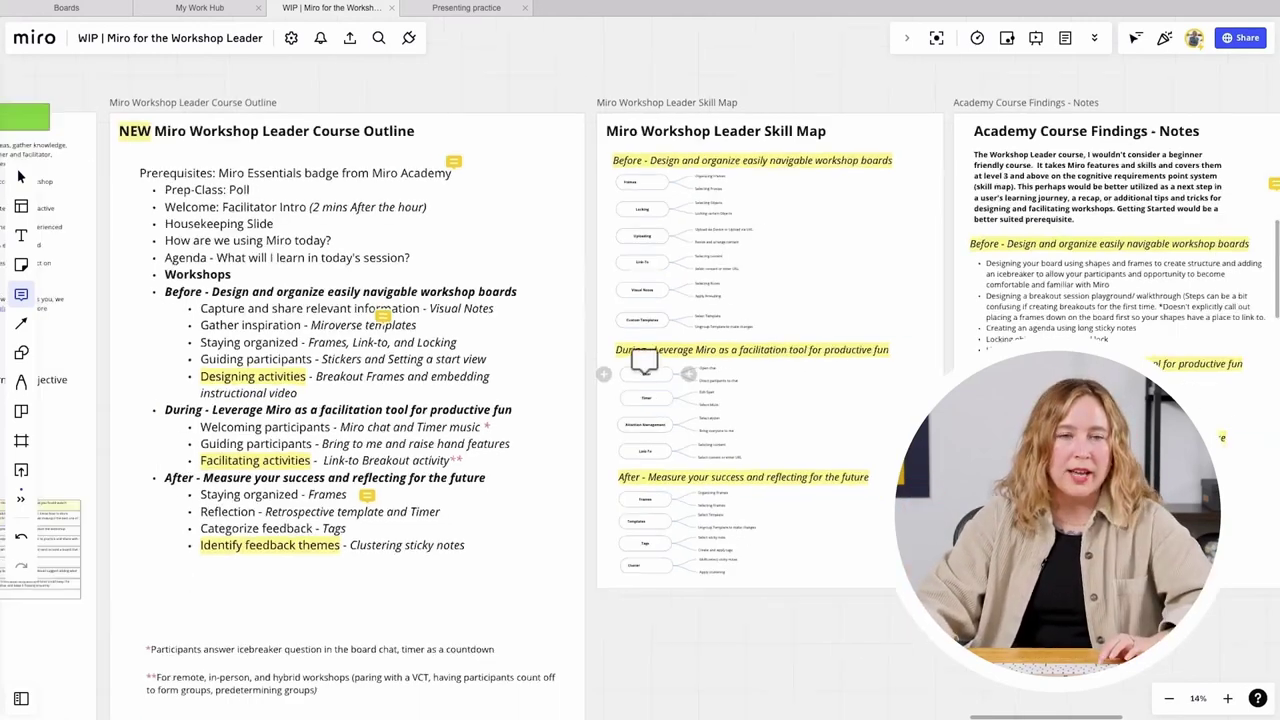
pyautogui.scroll(-5, 644, 360)
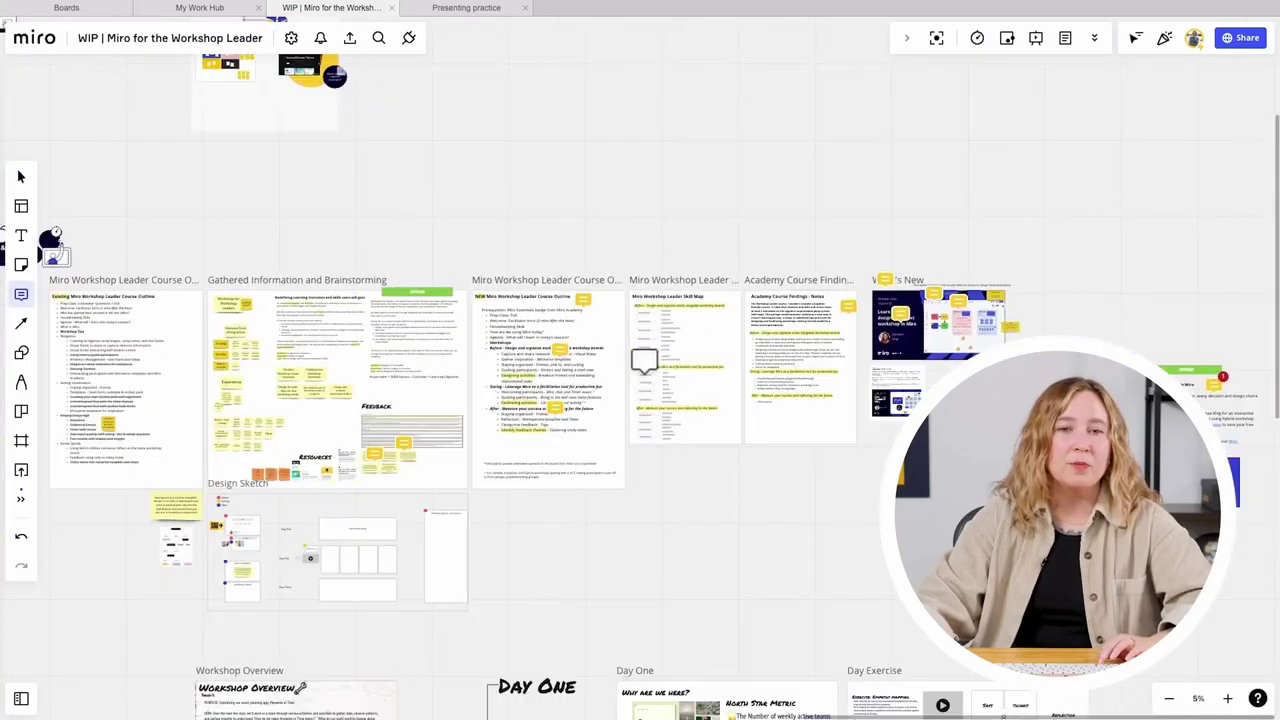
# Step: Post a comment just above the "Day One" heading: "Hey, let's think about different font options we might try for this", and close the comment thread
pyautogui.scroll(-3, 644, 360)
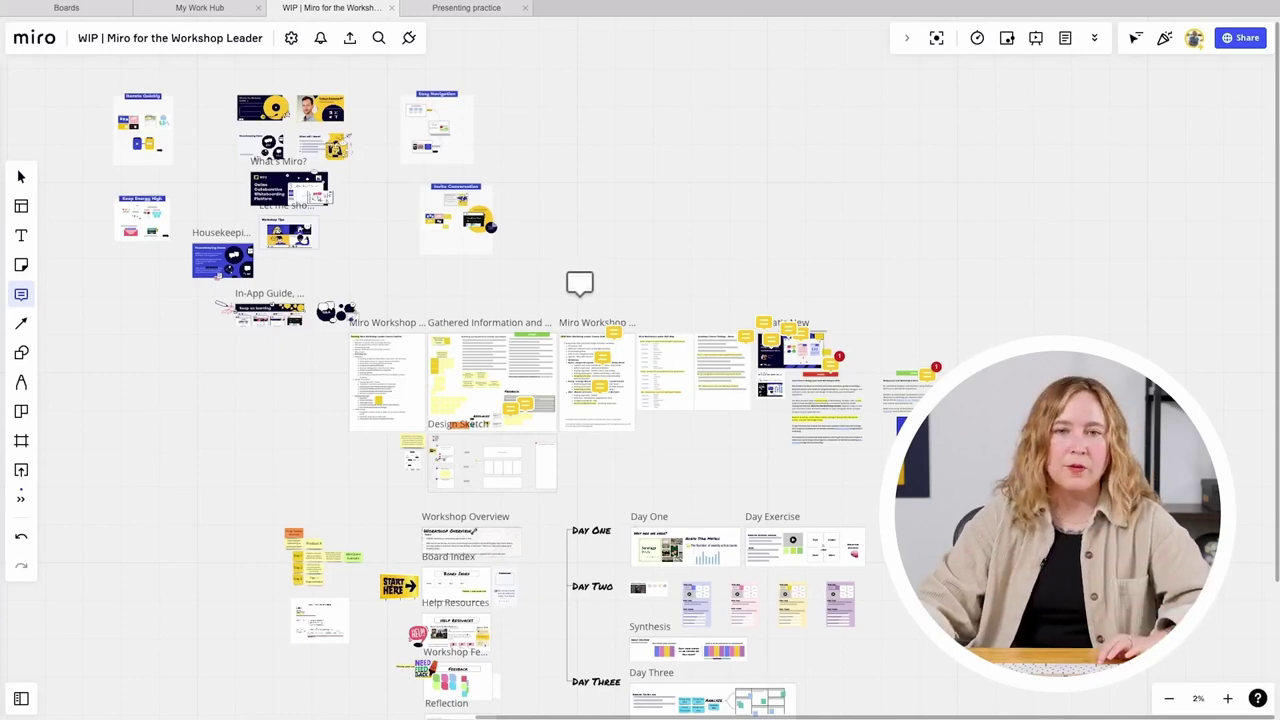
pyautogui.moveTo(674, 492); pyautogui.dragTo(654, 420)
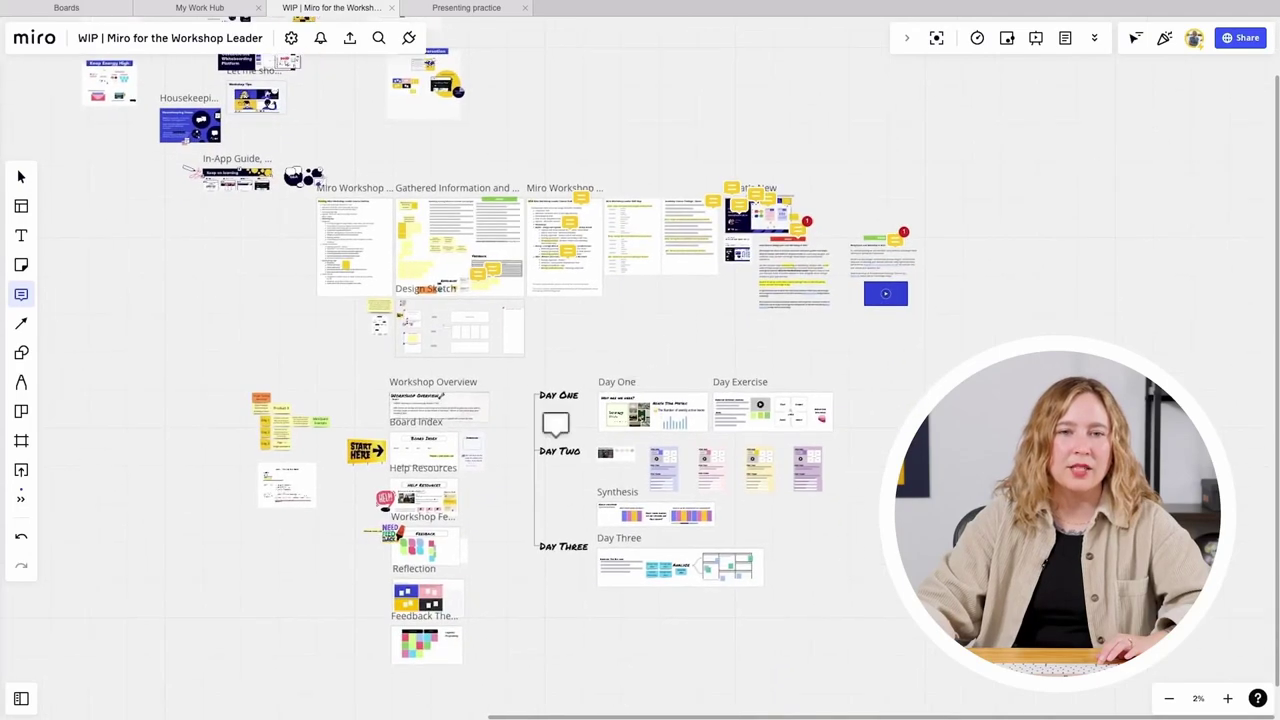
pyautogui.scroll(5, 560, 422)
pyautogui.scroll(5, 581, 435)
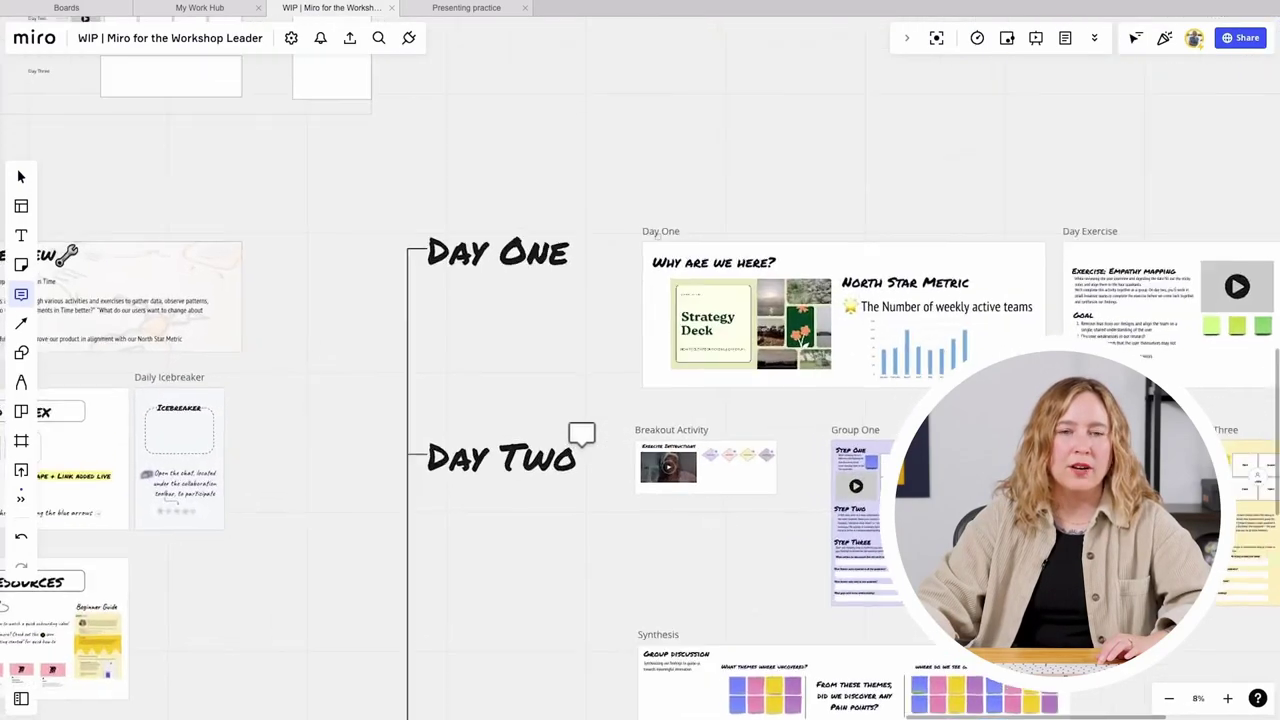
pyautogui.moveTo(694, 409); pyautogui.dragTo(471, 428)
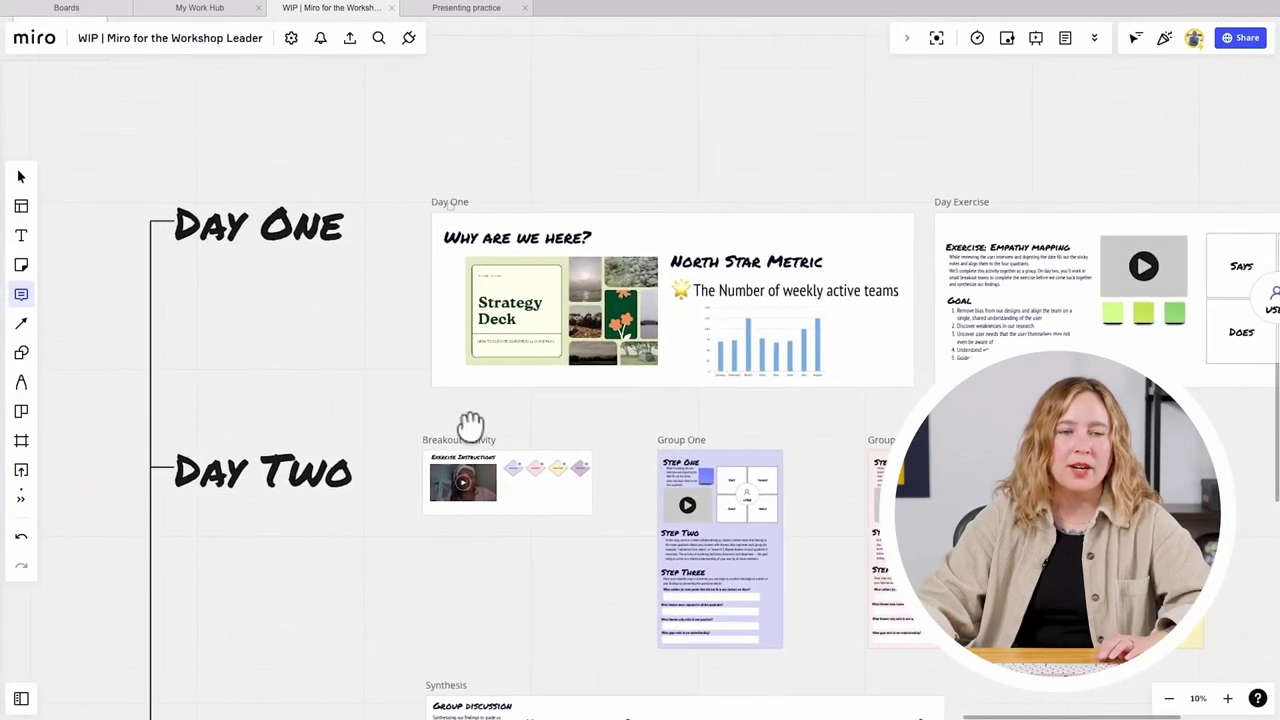
pyautogui.moveTo(263, 284); pyautogui.dragTo(274, 356)
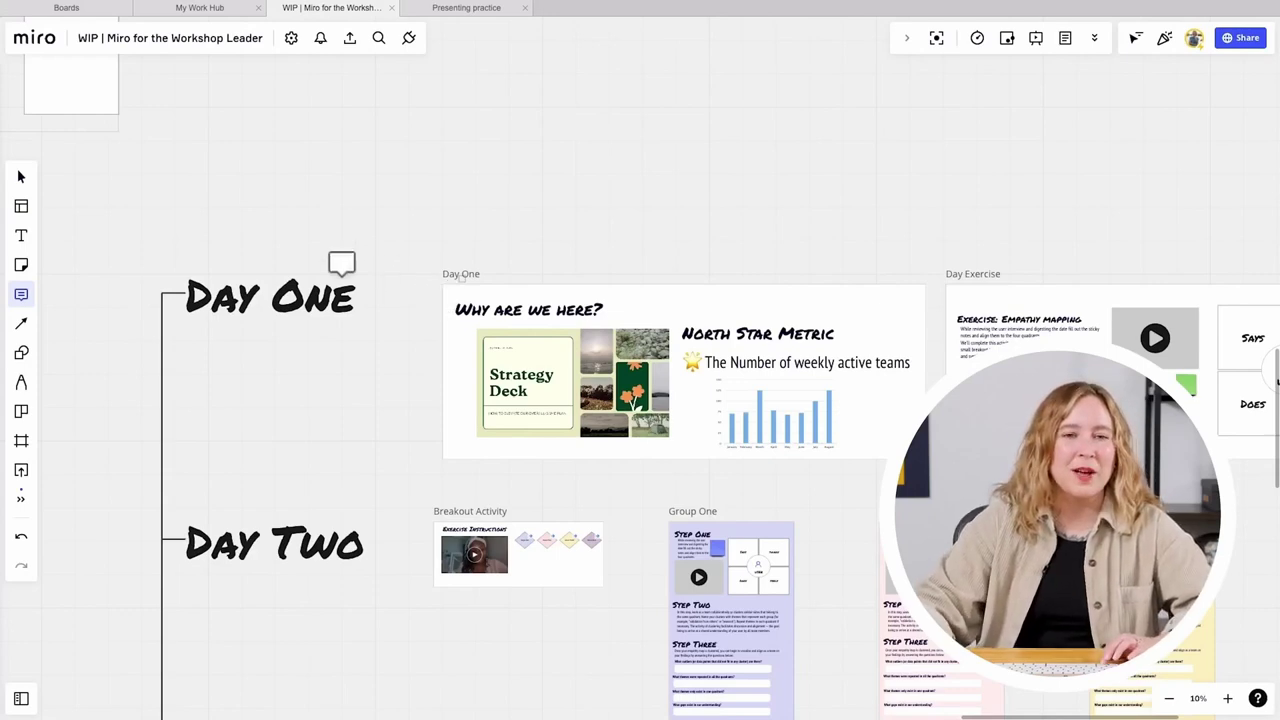
pyautogui.scroll(1, 301, 256)
pyautogui.click(314, 268)
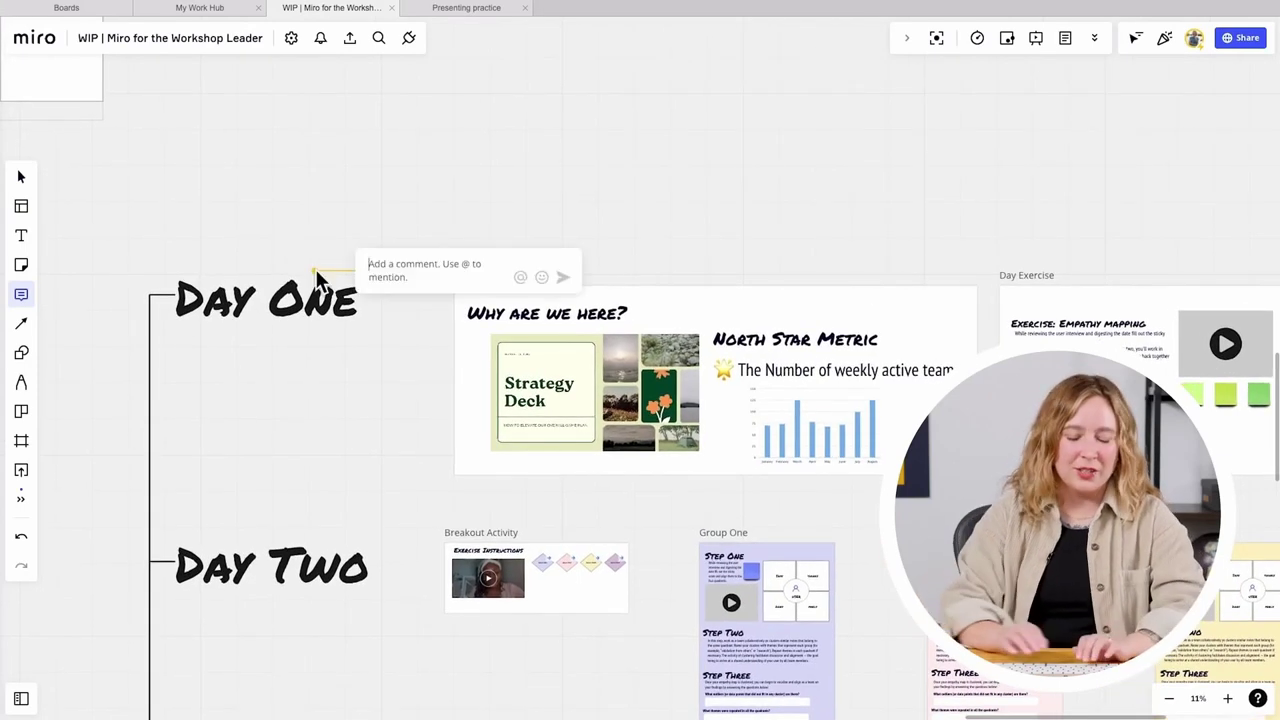
pyautogui.write('Hey')
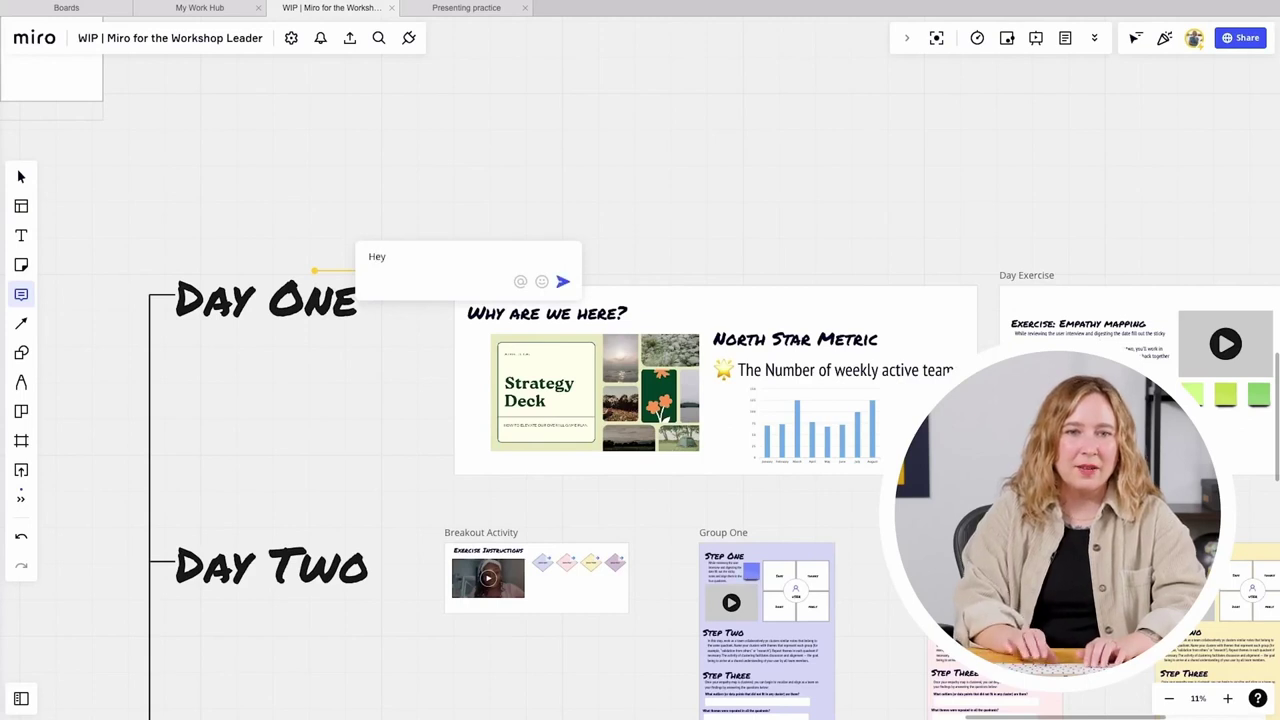
pyautogui.write(", let's t")
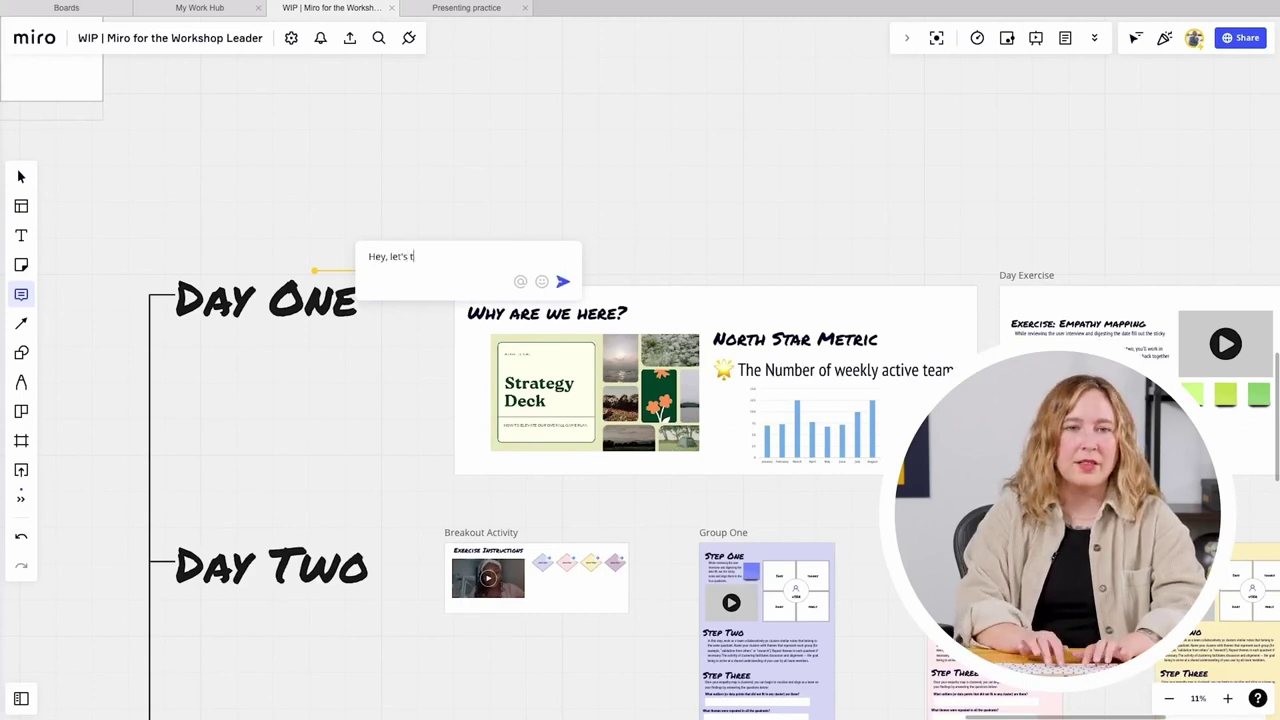
pyautogui.write('hink about different font options we might try for this')
pyautogui.press('Return')
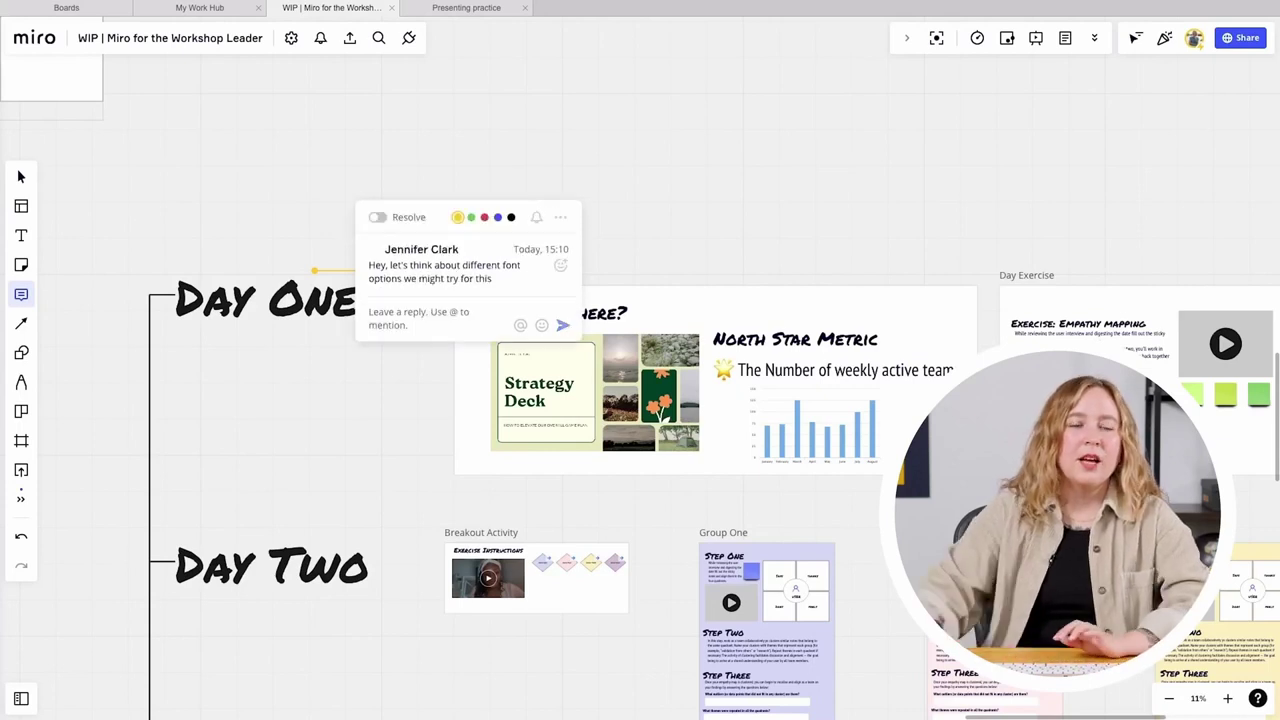
pyautogui.click(22, 177)
pyautogui.click(127, 197)
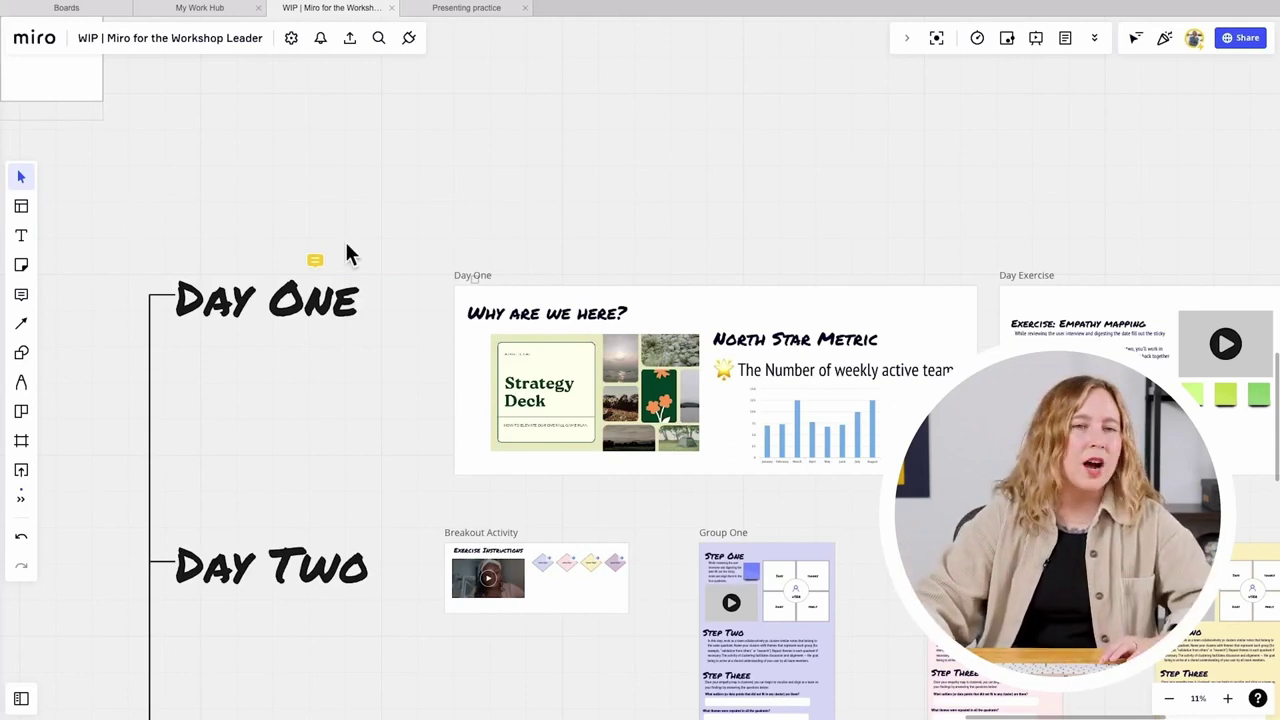
# Step: View the overall layout of the workshop project board, from the introductory slides to the day-by-day frames
pyautogui.scroll(-10, 351, 245)
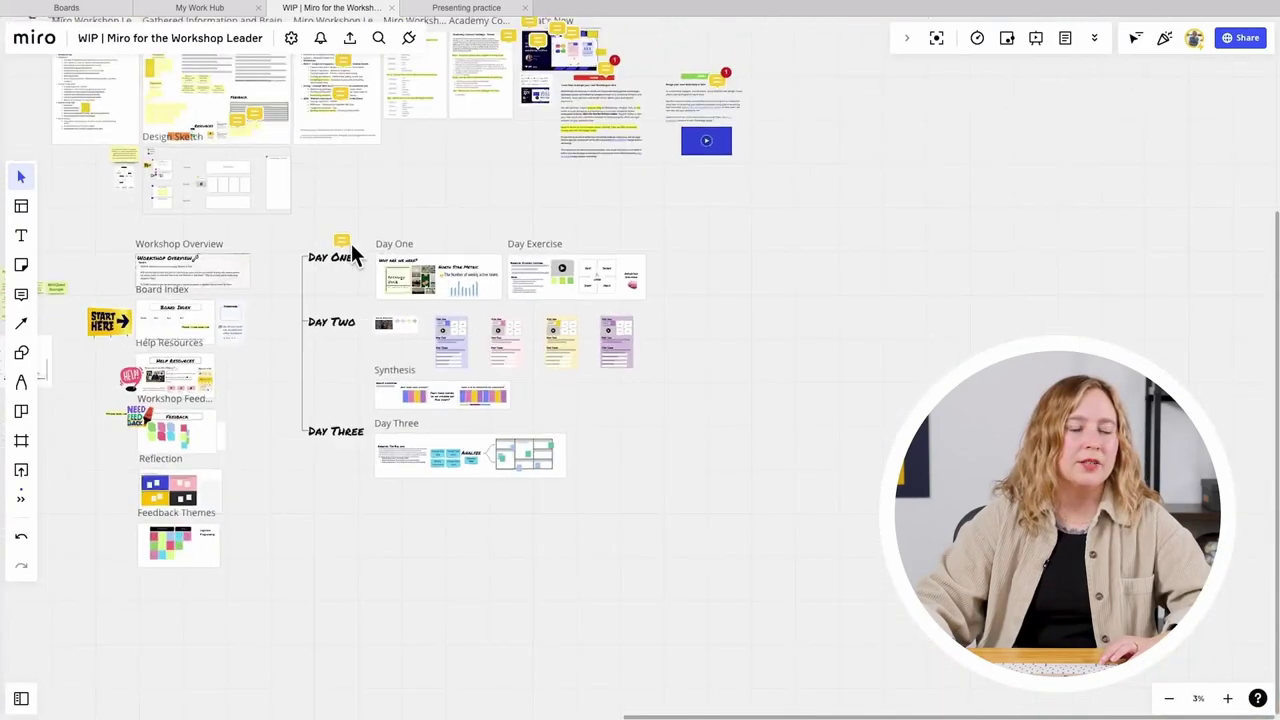
pyautogui.scroll(-3, 351, 243)
pyautogui.moveTo(378, 205); pyautogui.dragTo(554, 374)
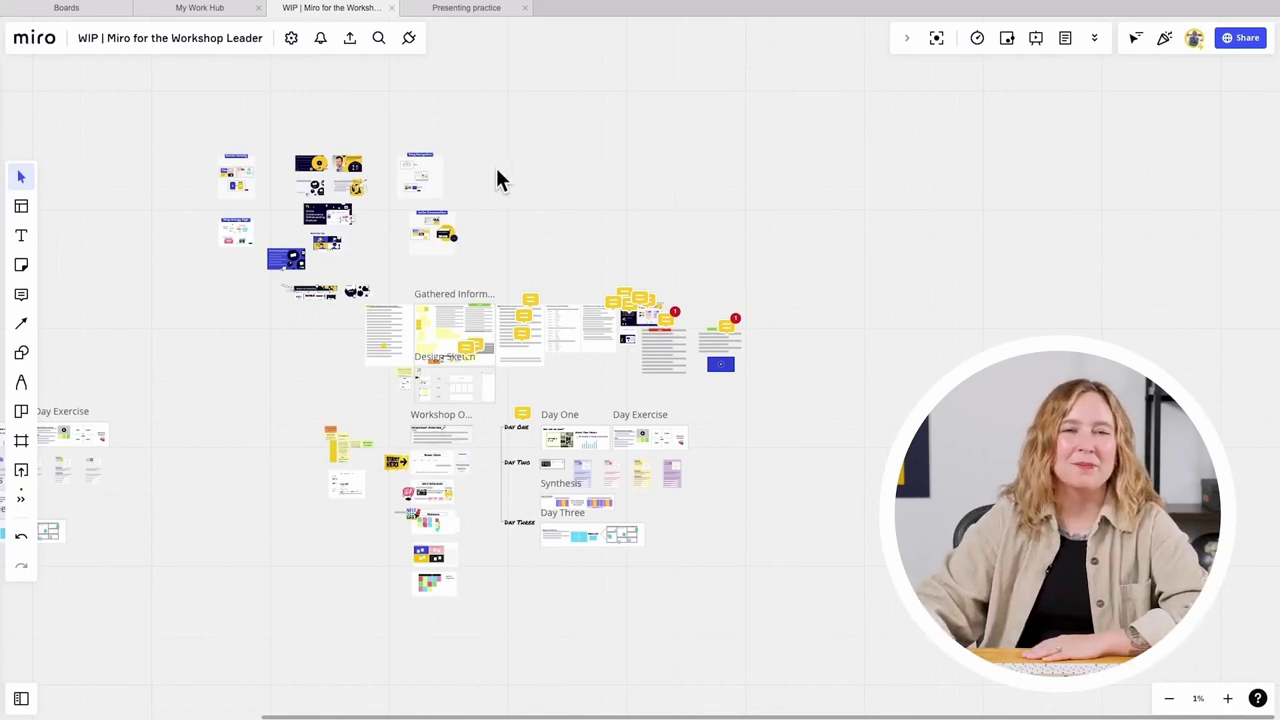
# Step: Switch to the "Presenting practice" board and bring its "Presentations in Miro" frame into close view
pyautogui.click(485, 15)
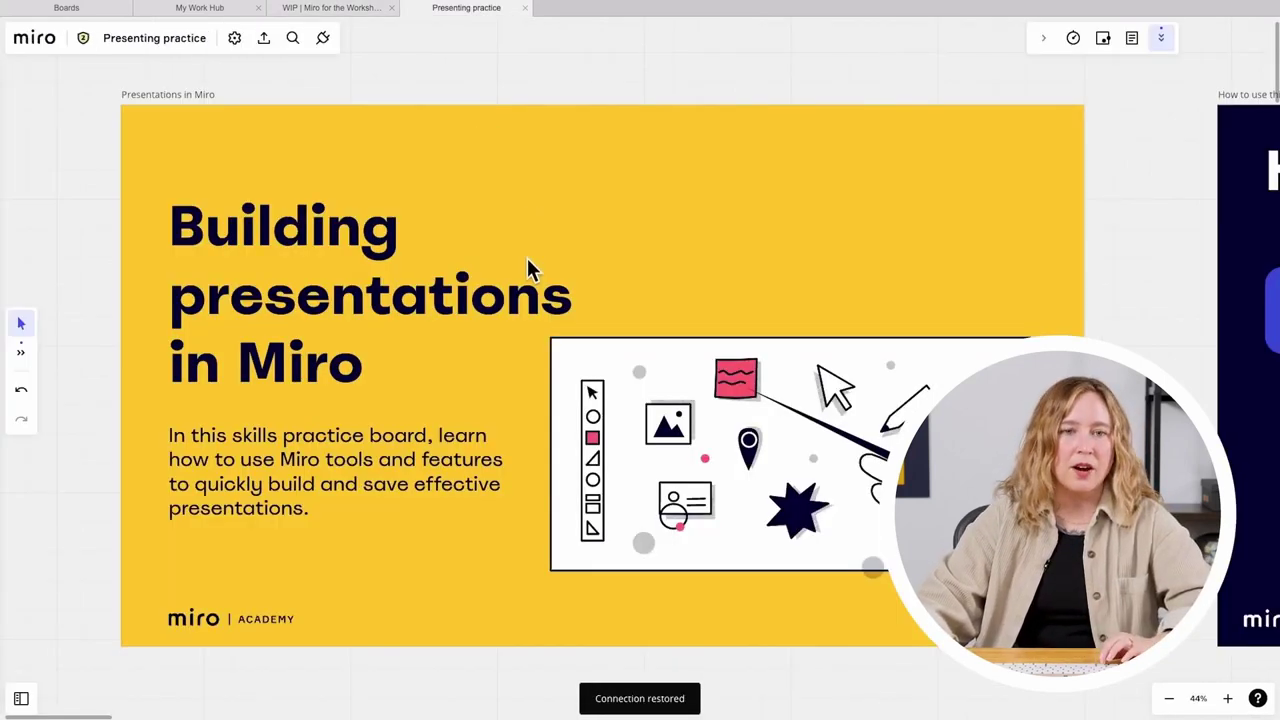
pyautogui.scroll(-3, 526, 255)
pyautogui.scroll(-5, 527, 258)
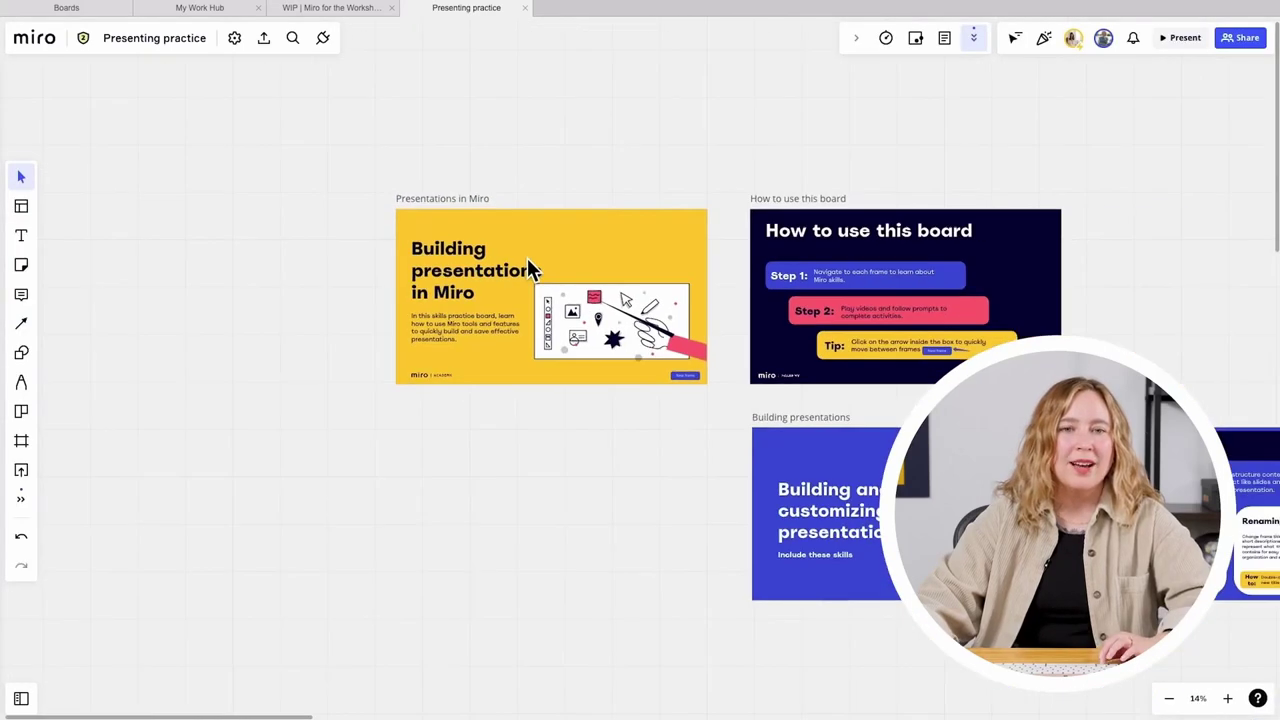
pyautogui.moveTo(628, 280); pyautogui.dragTo(526, 295)
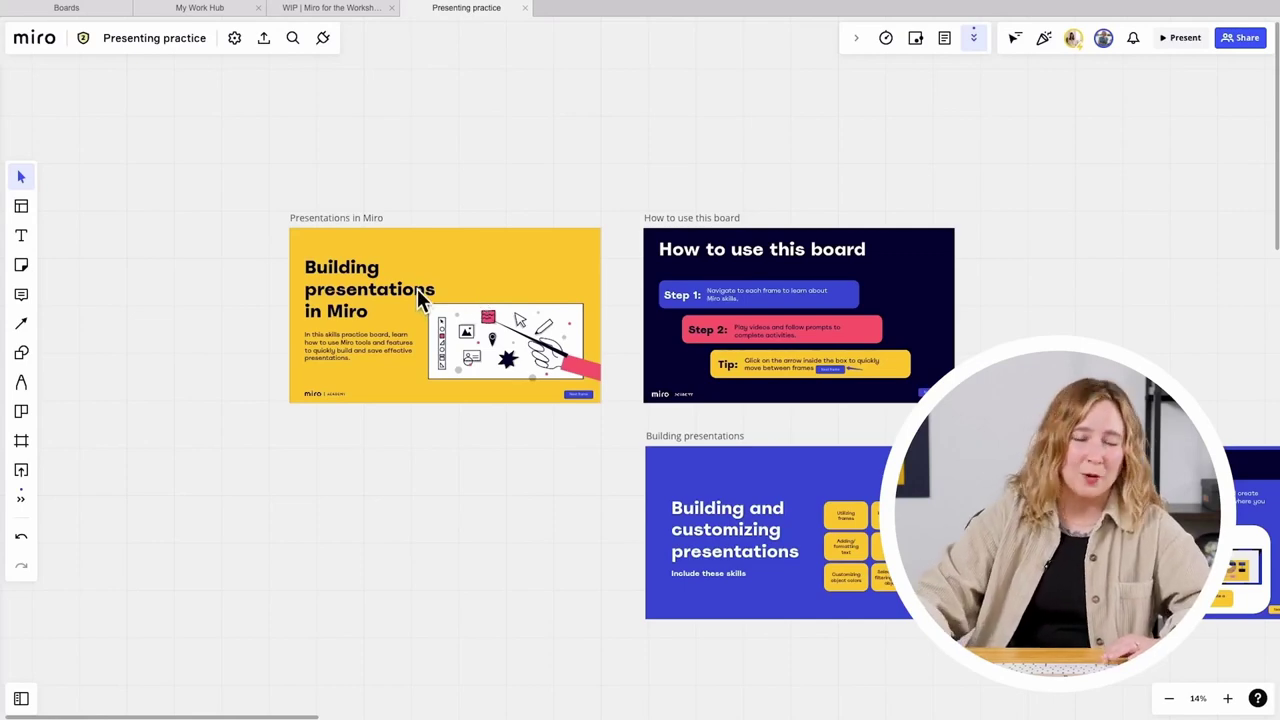
pyautogui.scroll(3, 413, 288)
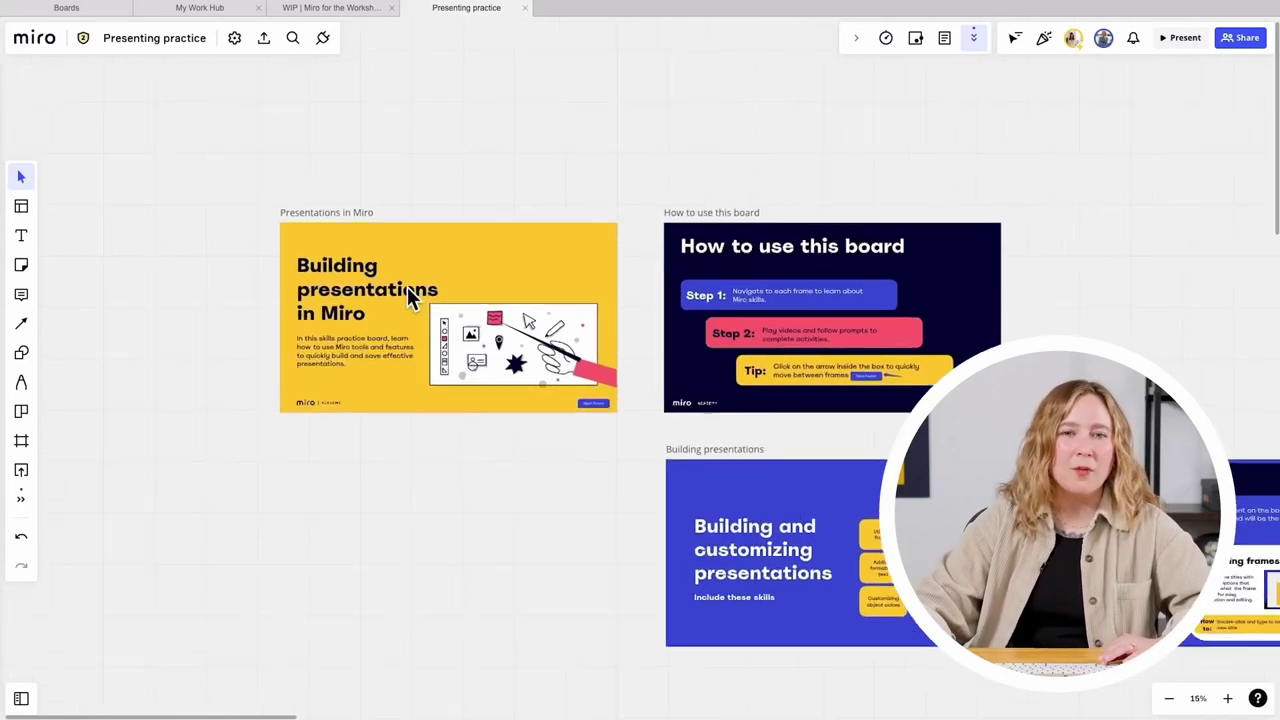
pyautogui.scroll(2, 407, 288)
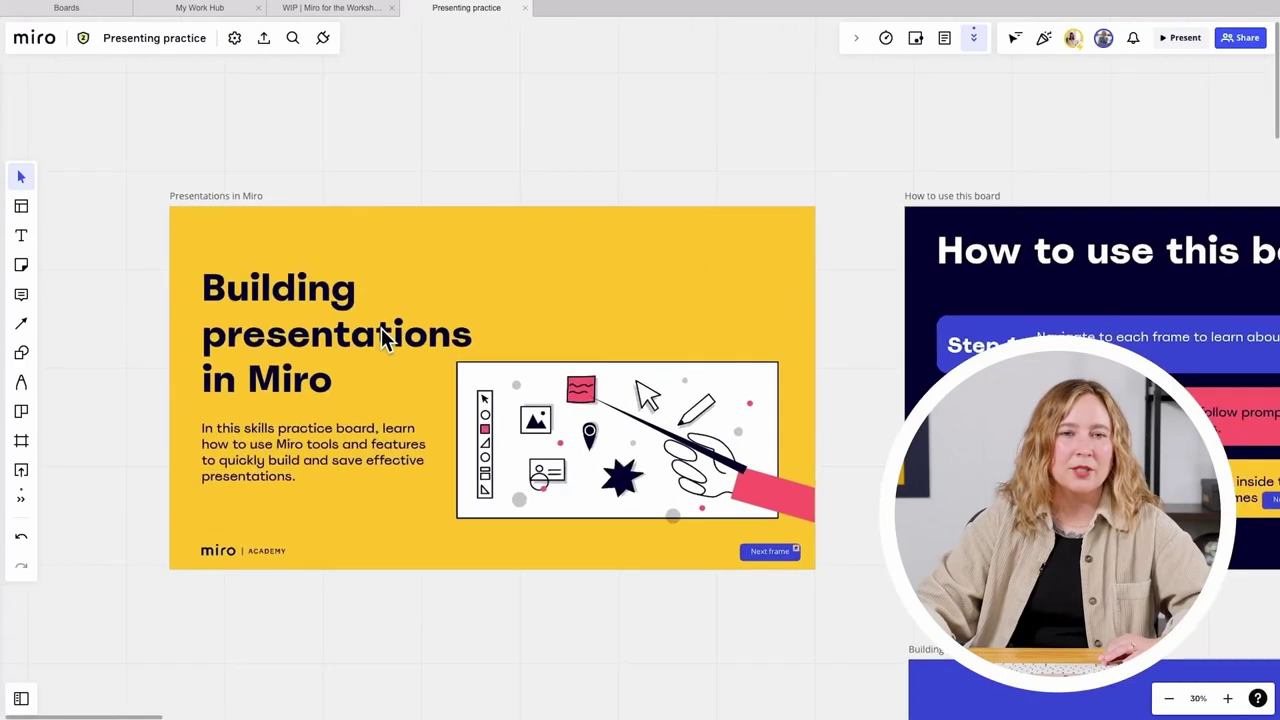
pyautogui.scroll(1, 393, 328)
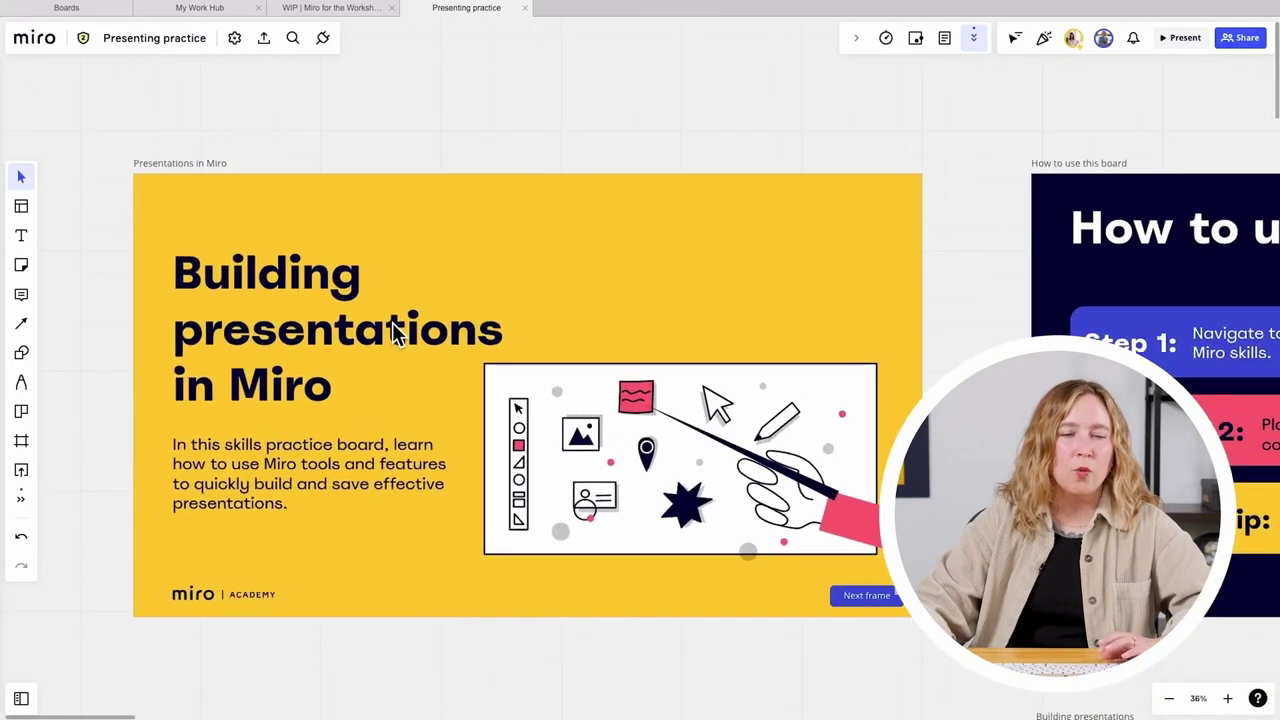